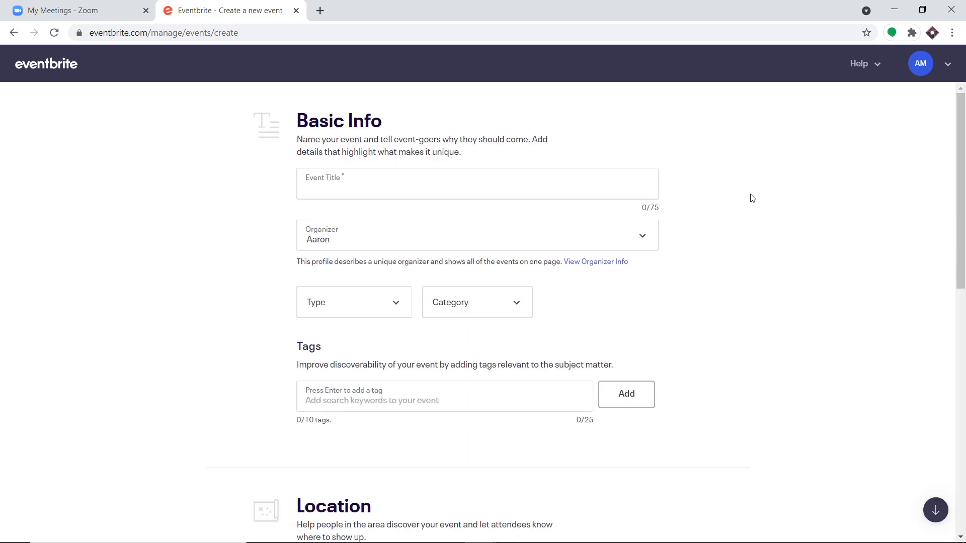
# - Enter "English Lecture 101" as the title of the new Eventbrite event
pyautogui.click(422, 192)
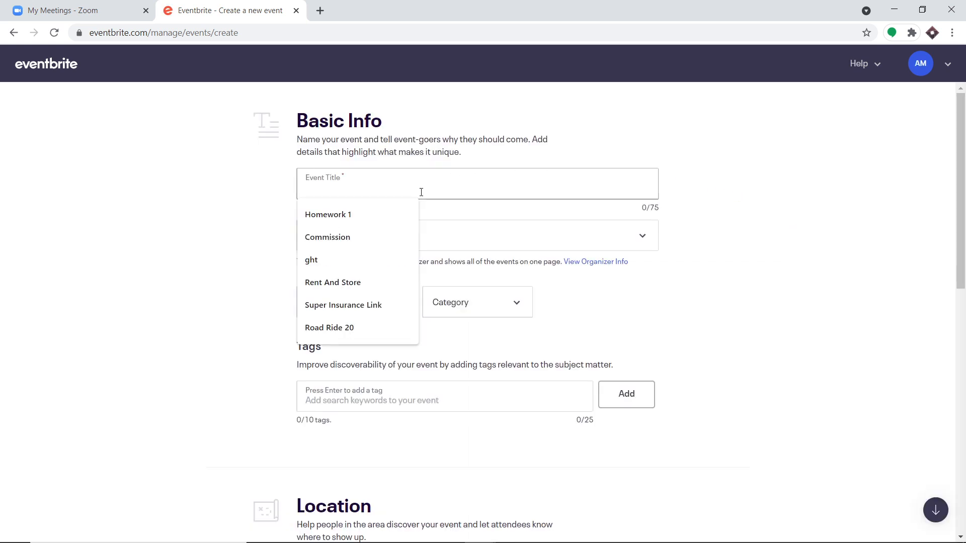
pyautogui.write('E')
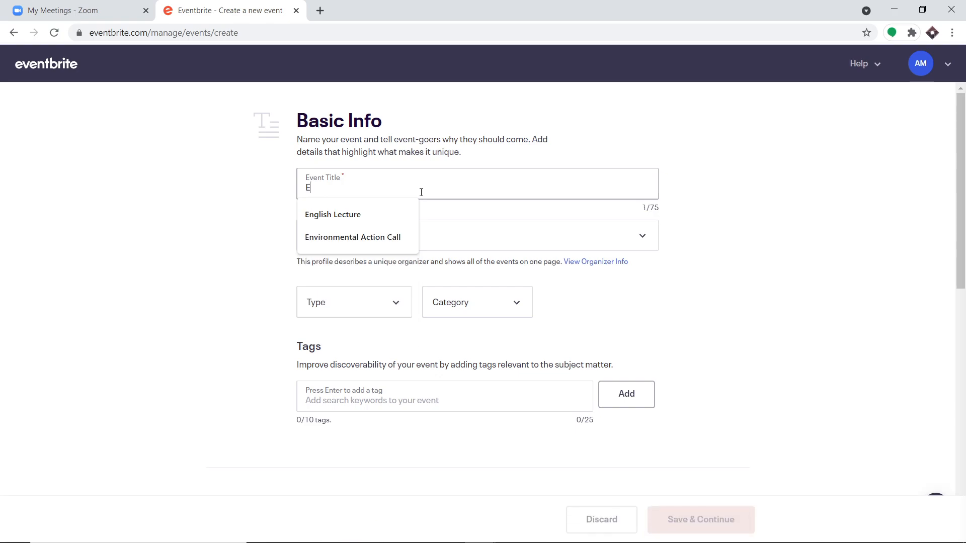
pyautogui.write('nglish ')
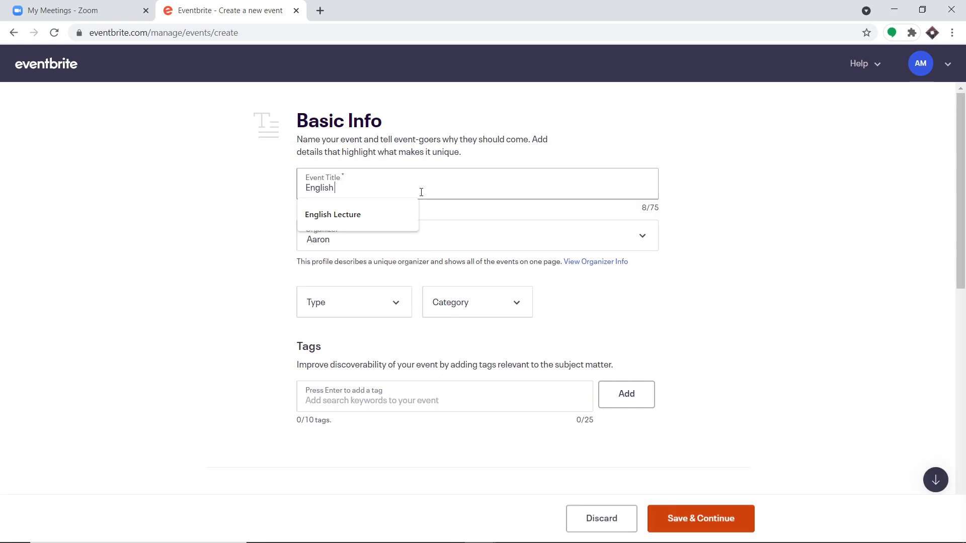
pyautogui.write('Lecture')
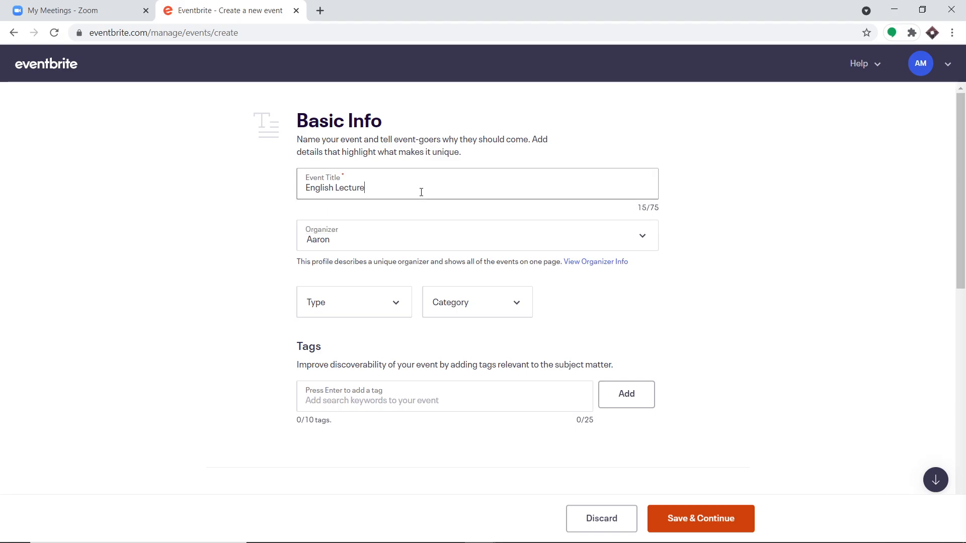
pyautogui.write(' 1010')
pyautogui.press('BackSpace')
# - Set the event's location type to an online event
pyautogui.scroll(-3, 403, 227)
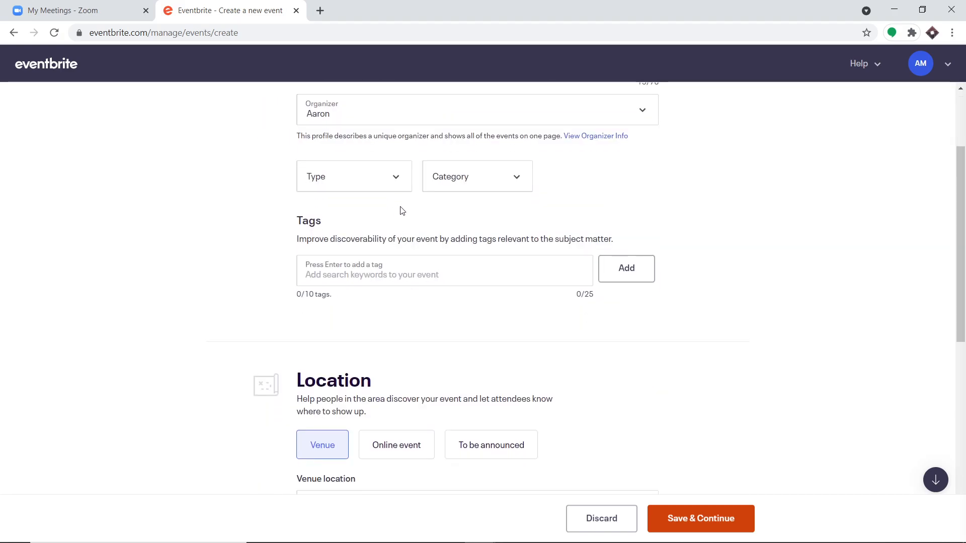
pyautogui.scroll(-3, 417, 317)
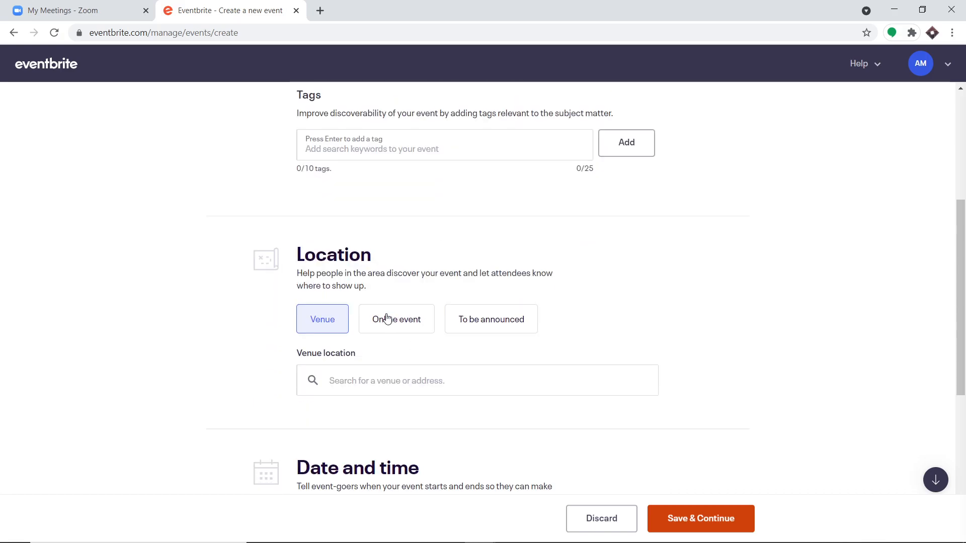
pyautogui.click(392, 322)
# - Set the event's end time to 8:00 PM, then save the basic info and continue to the event details
pyautogui.scroll(-4, 392, 332)
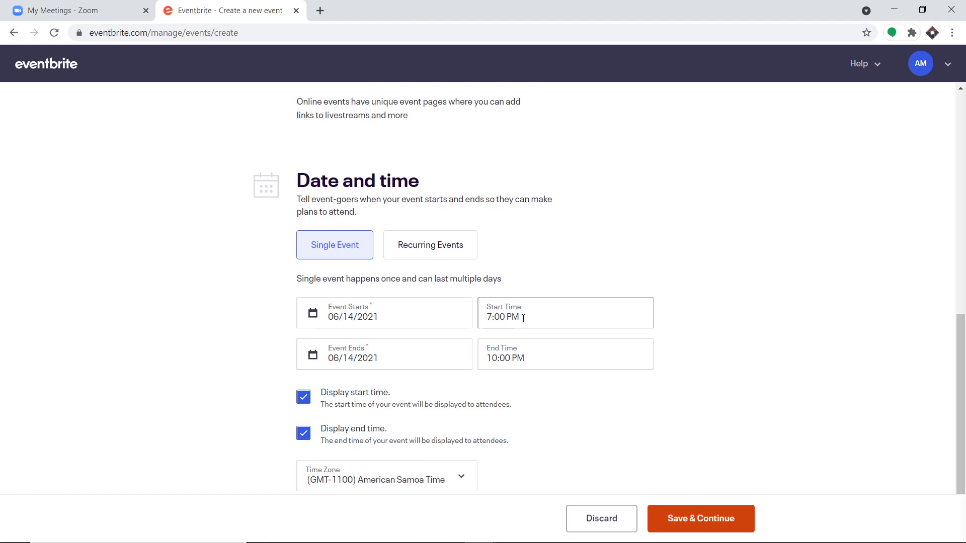
pyautogui.click(497, 355)
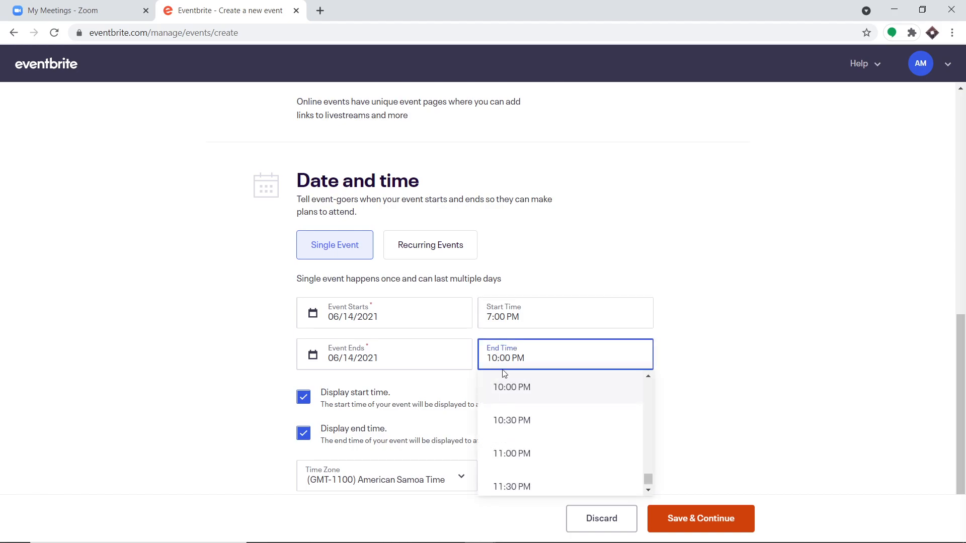
pyautogui.scroll(3, 524, 416)
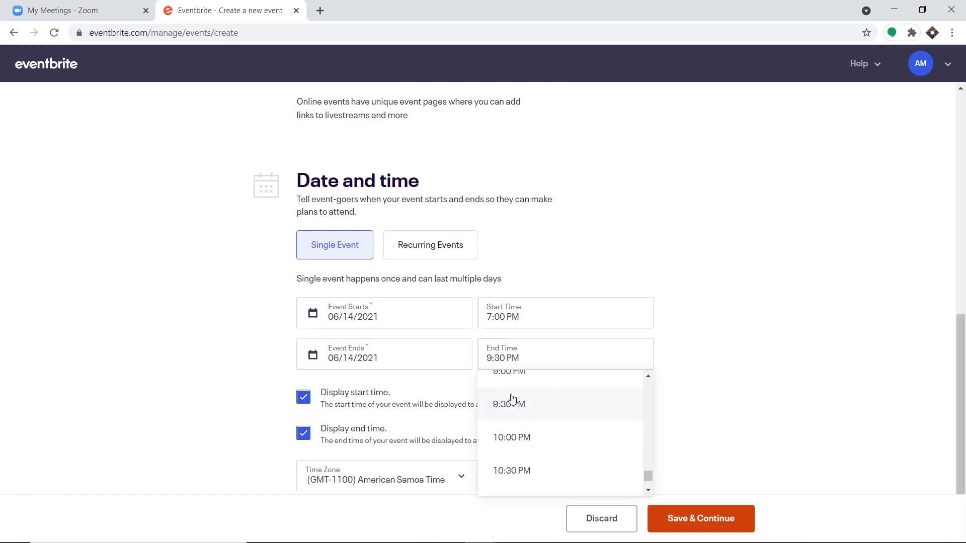
pyautogui.scroll(1, 513, 418)
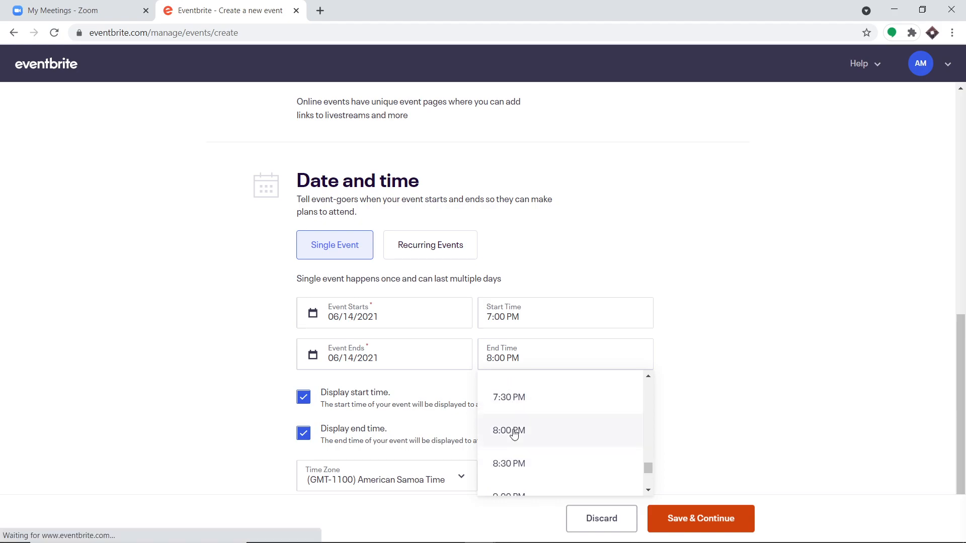
pyautogui.click(511, 431)
pyautogui.scroll(-1, 689, 352)
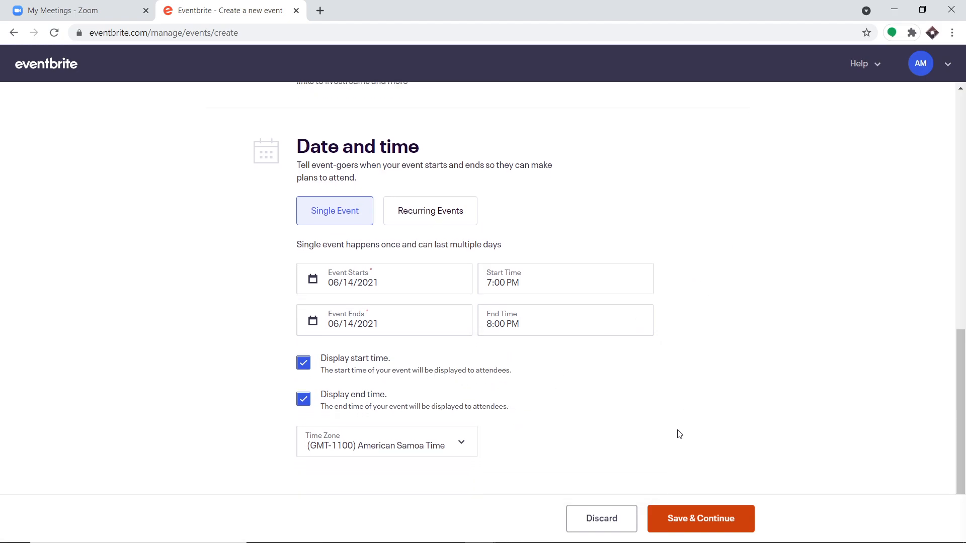
pyautogui.click(698, 519)
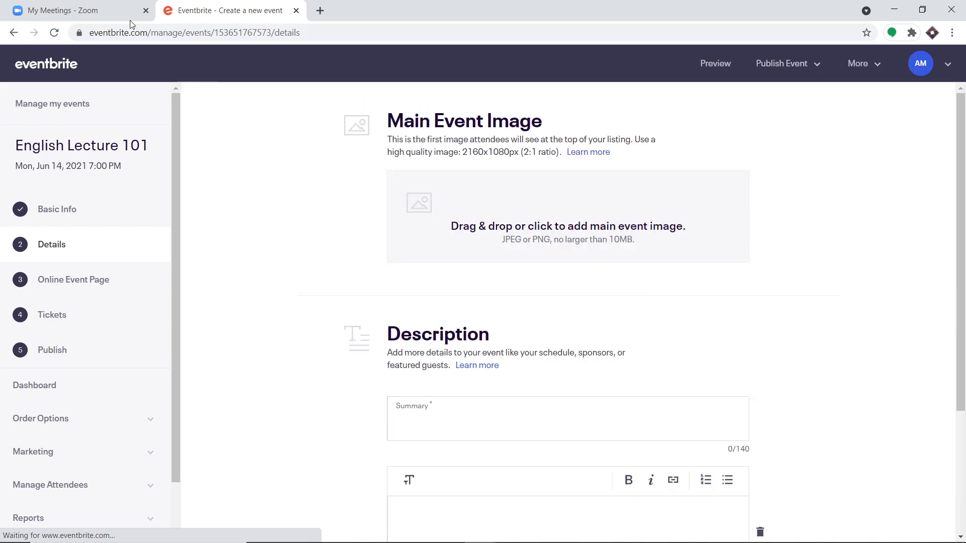
# - Switch to the Zoom meetings page, reload it and check the upcoming meetings for English Lecture 101
pyautogui.click(76, 11)
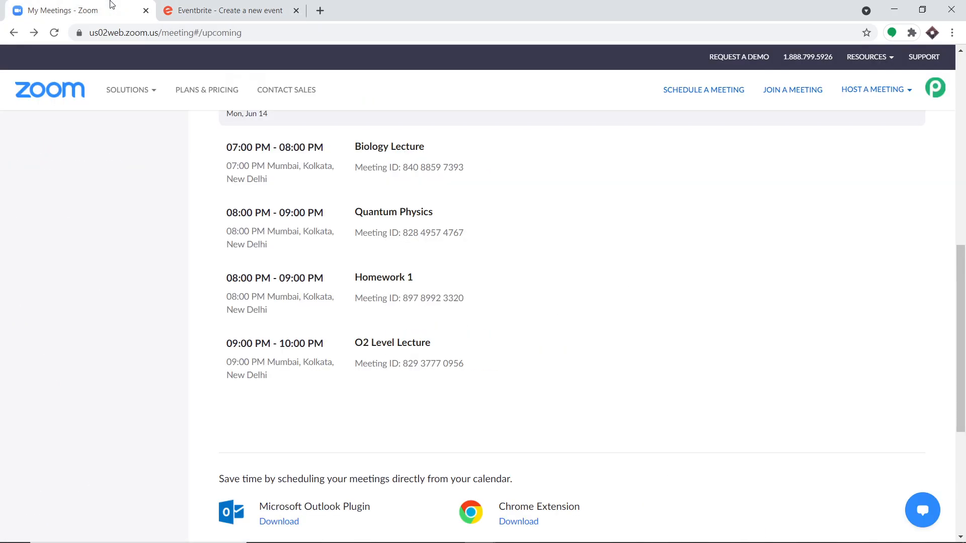
pyautogui.click(55, 33)
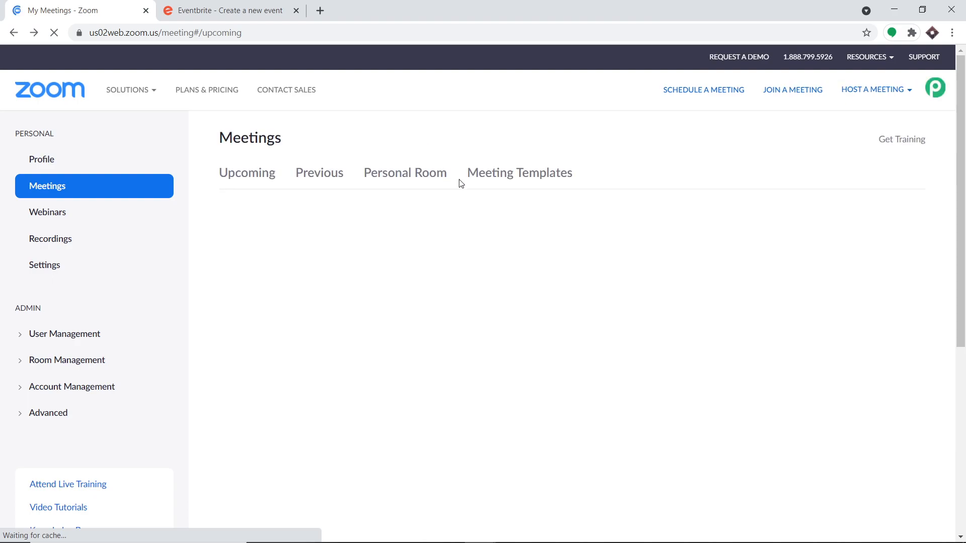
pyautogui.scroll(-3, 460, 191)
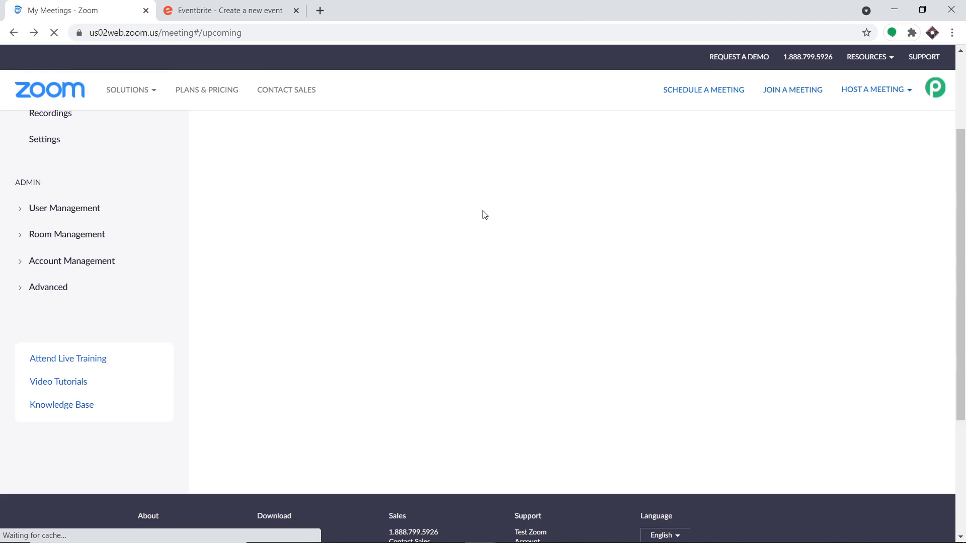
pyautogui.scroll(-1, 485, 215)
pyautogui.scroll(2, 483, 211)
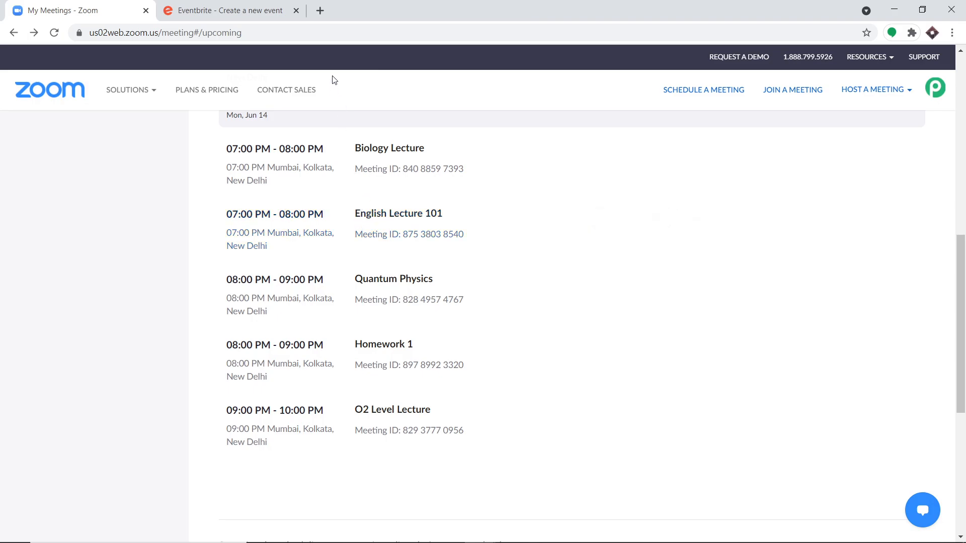
# - Open pabbly.com in a new browser tab and sign in to reach the list of Pabbly apps
pyautogui.click(320, 10)
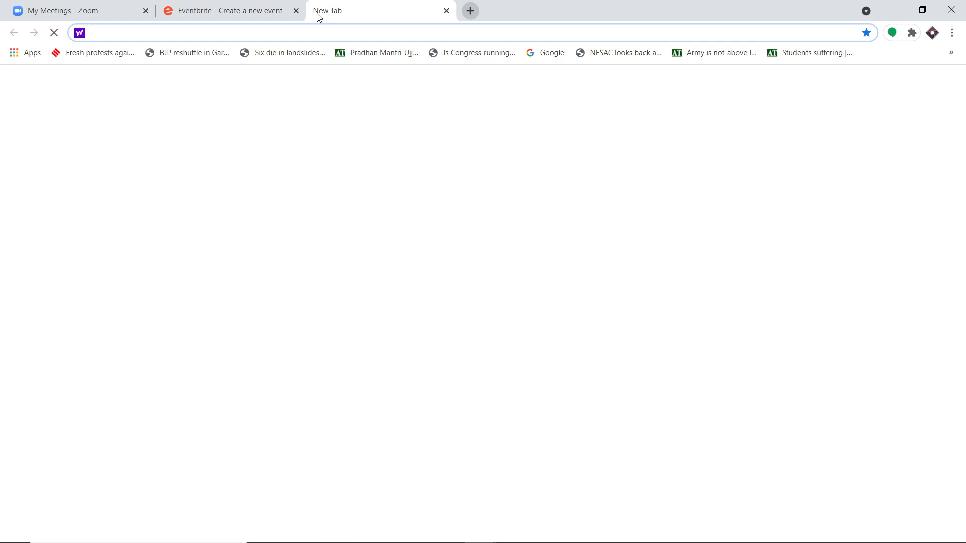
pyautogui.write('p')
pyautogui.press('Return')
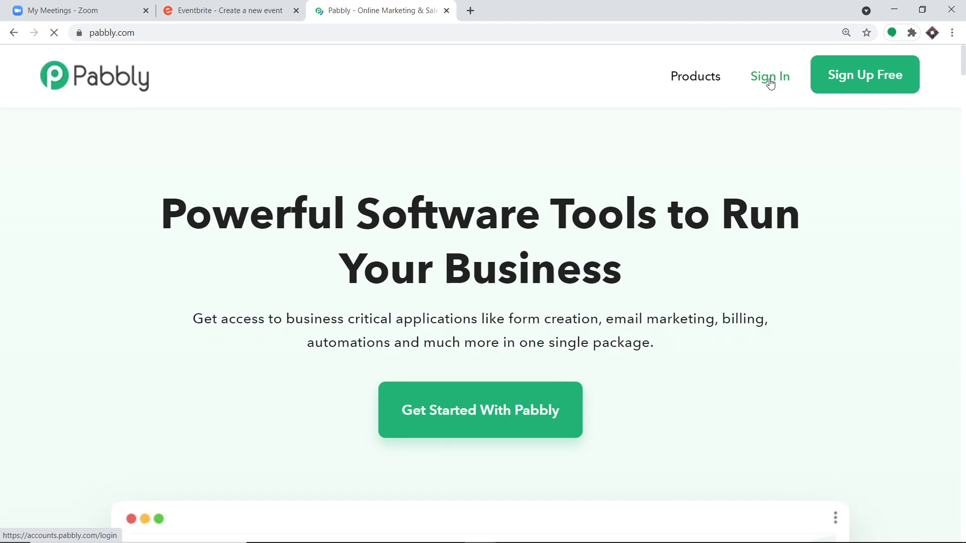
pyautogui.click(771, 82)
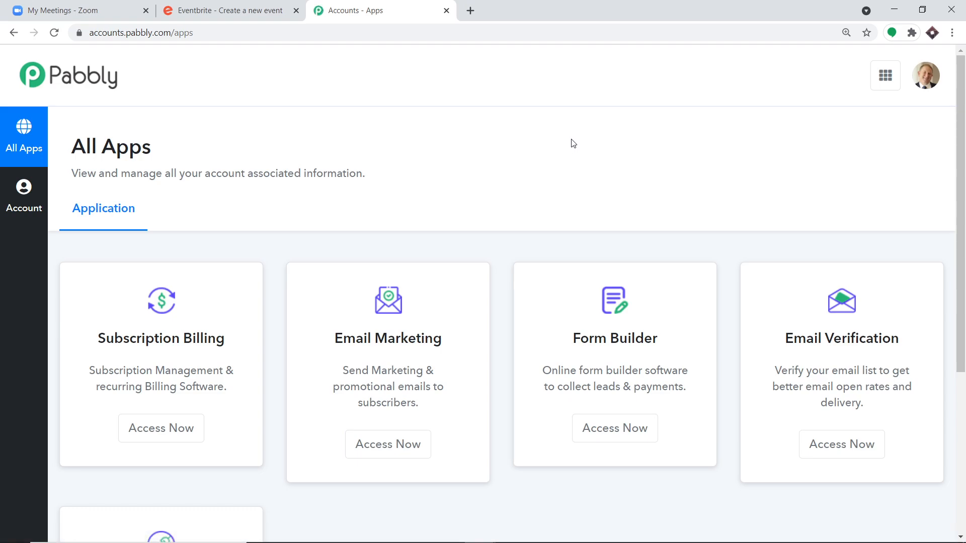
# - Access the Pabbly Connect app and switch off the existing Eventbrite Integration workflow
pyautogui.scroll(-5, 573, 151)
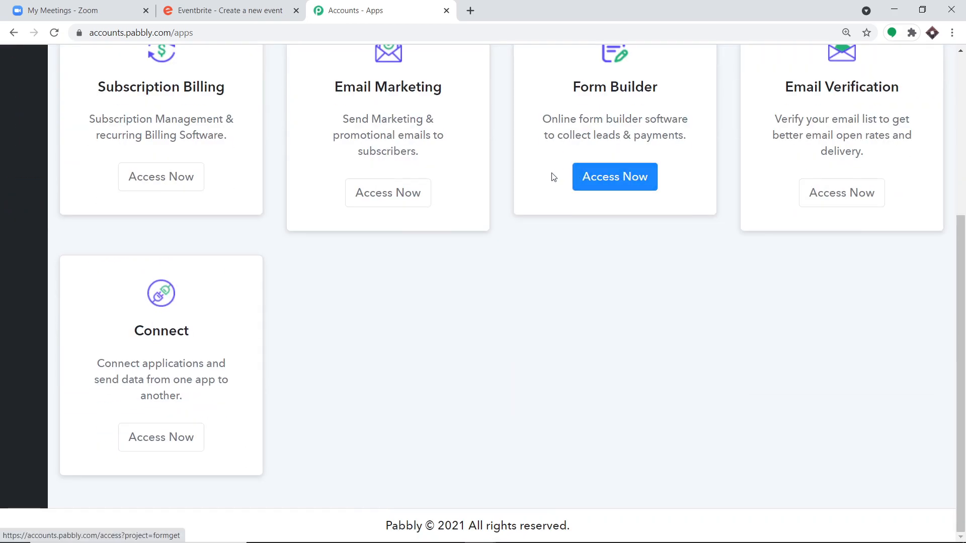
pyautogui.click(168, 448)
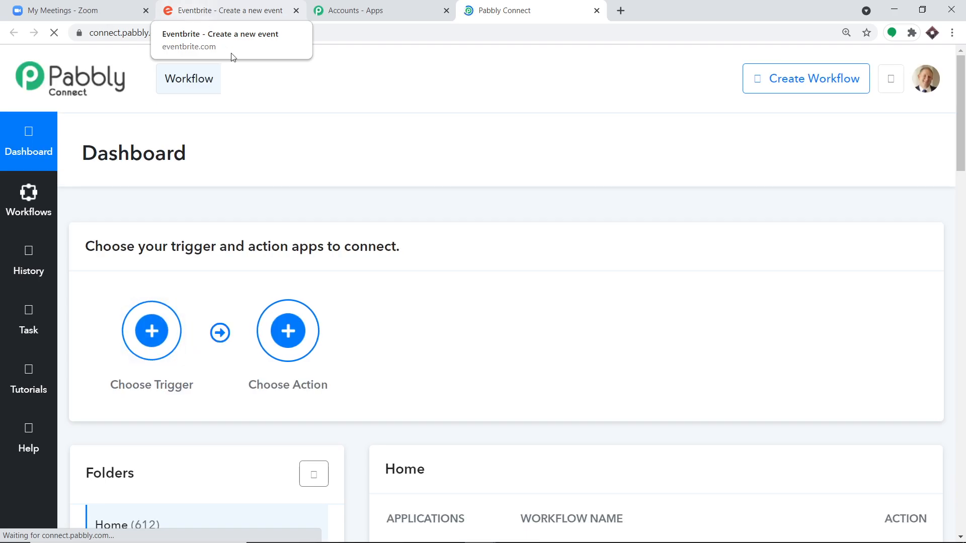
pyautogui.scroll(-5, 442, 126)
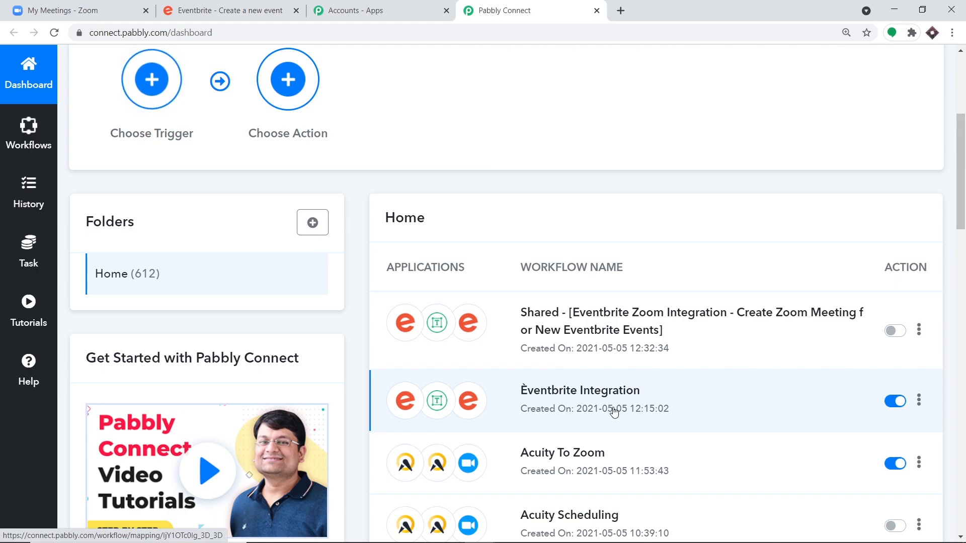
pyautogui.click(894, 403)
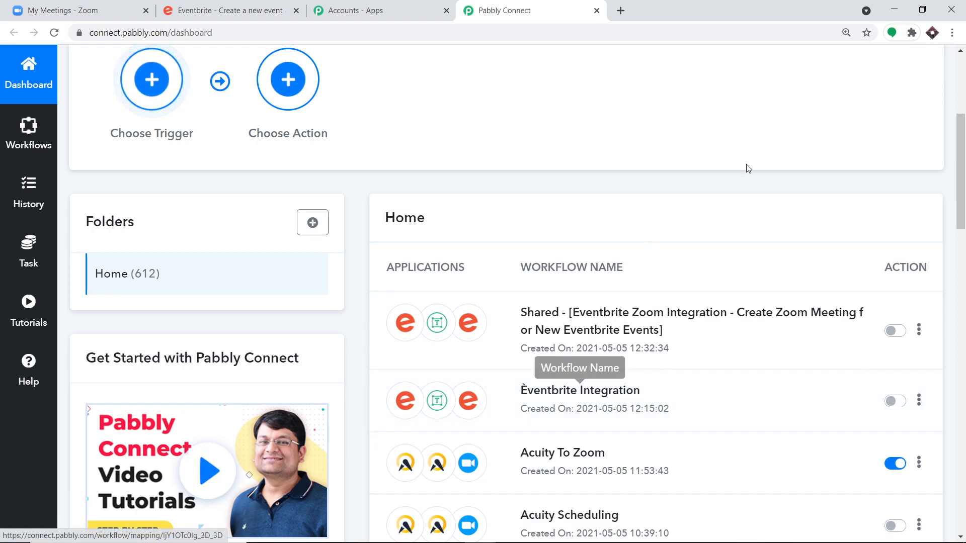
# - Create a new workflow named "Eventbrite To Zoom"
pyautogui.scroll(5, 748, 170)
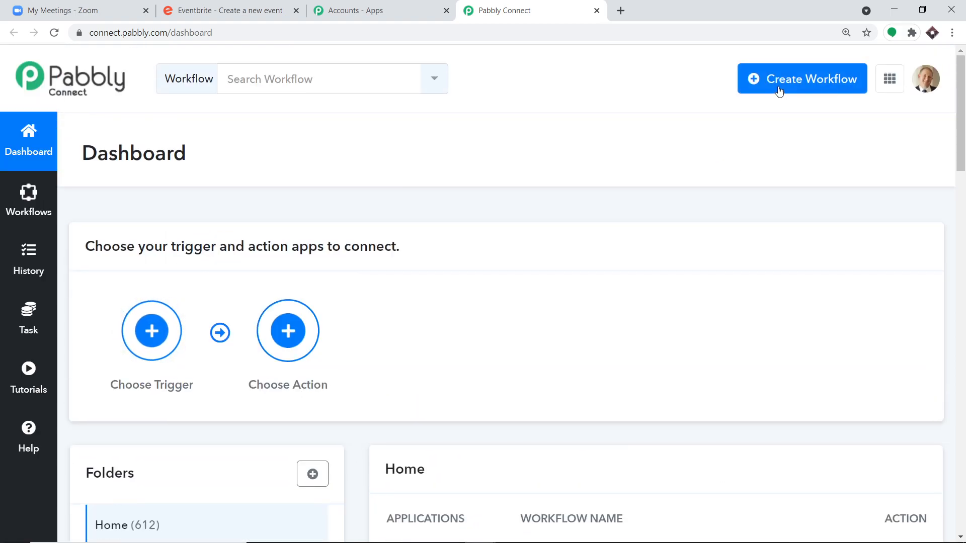
pyautogui.click(779, 91)
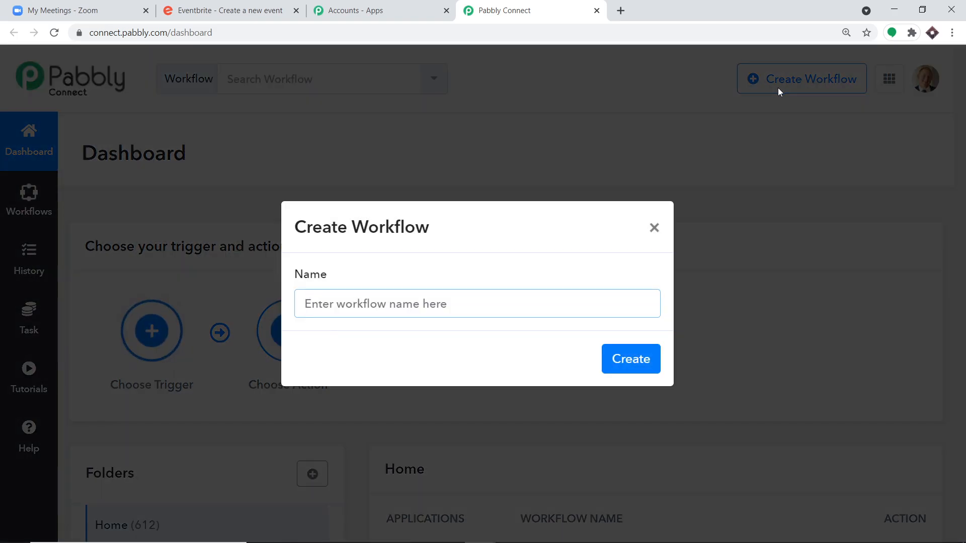
pyautogui.click(355, 304)
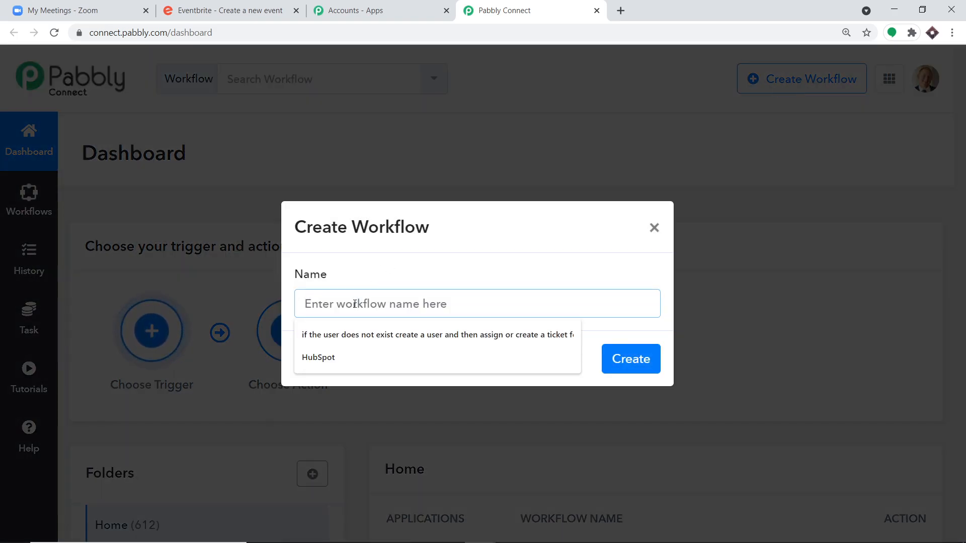
pyautogui.write('Eventbrite To Zoom')
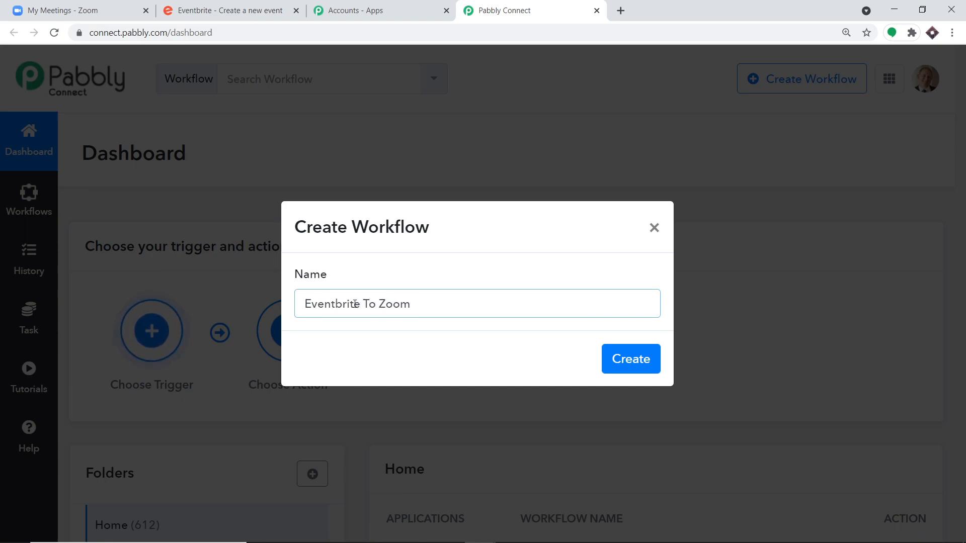
pyautogui.click(619, 360)
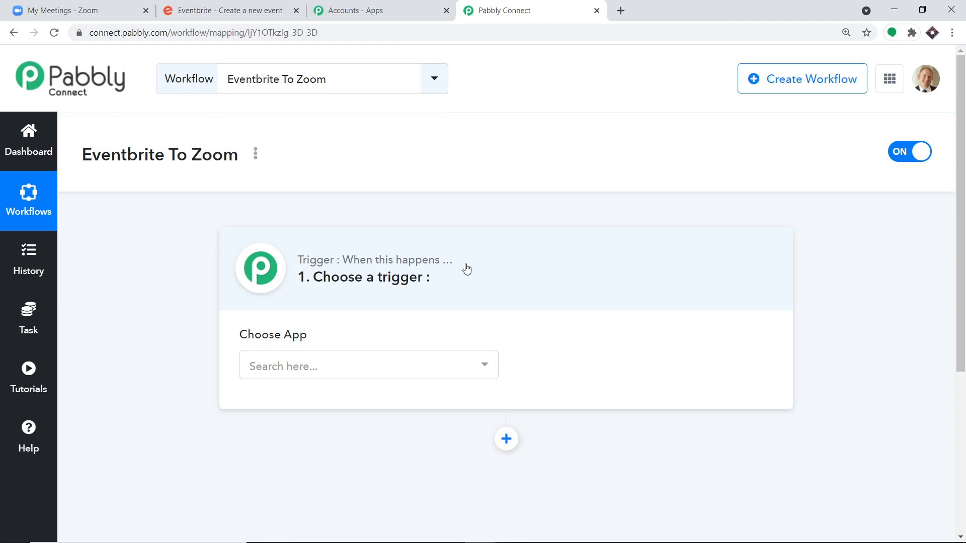
# - Choose Eventbrite as the trigger app and New Event Created as the trigger event
pyautogui.click(432, 360)
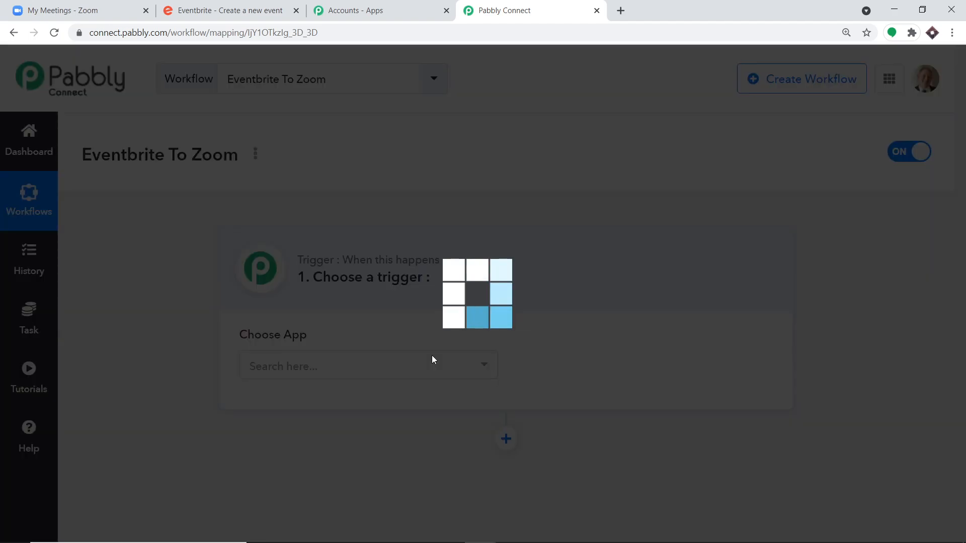
pyautogui.write('event')
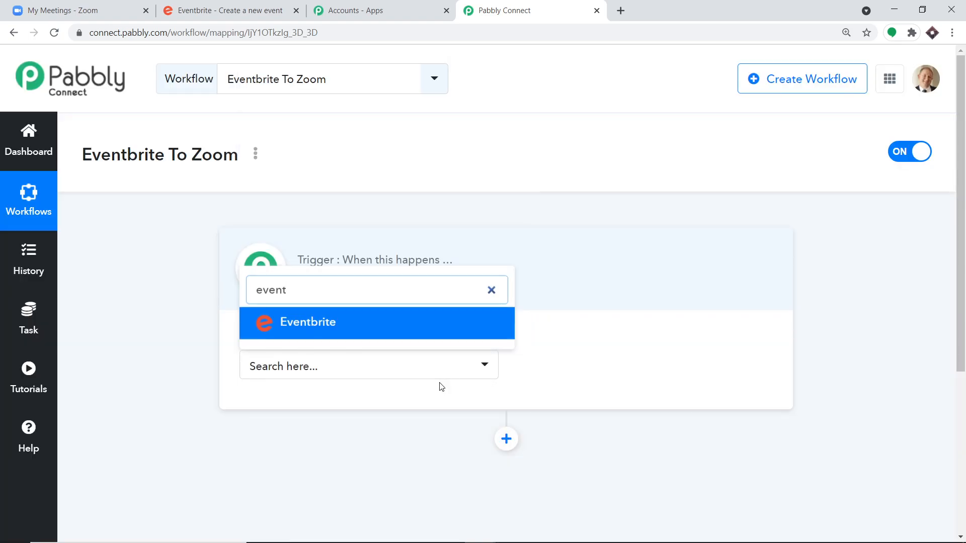
pyautogui.click(395, 324)
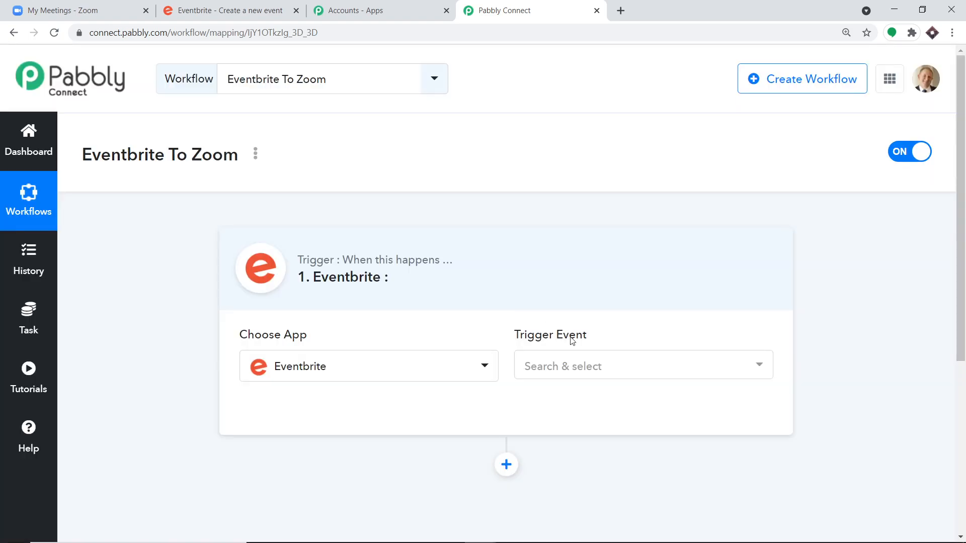
pyautogui.click(578, 366)
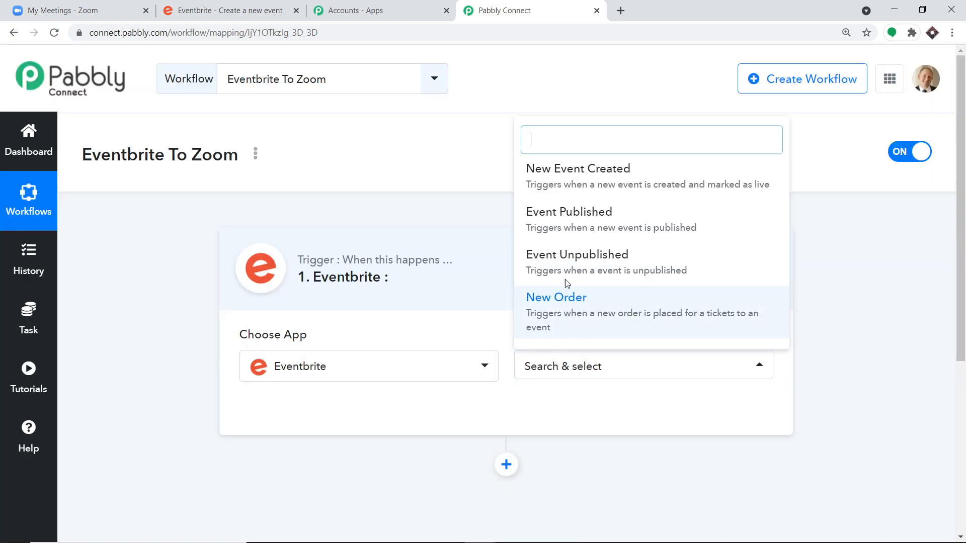
pyautogui.click(579, 186)
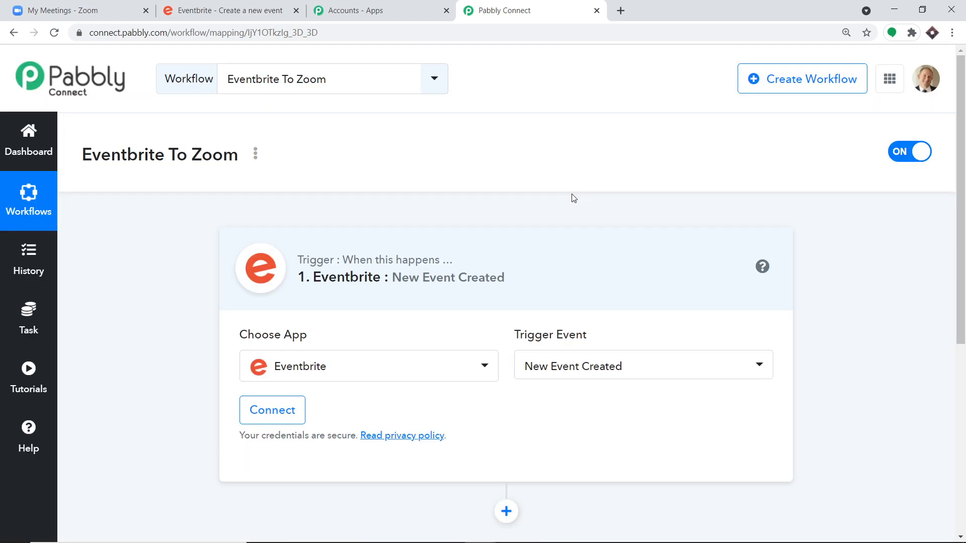
# - Review the available Eventbrite trigger events and open the Pabbly help forum
pyautogui.click(582, 377)
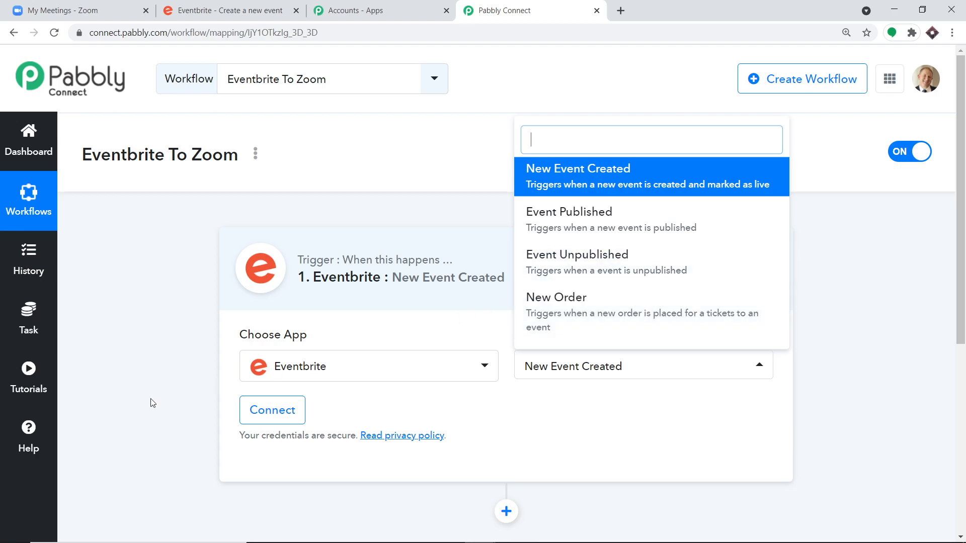
pyautogui.click(29, 443)
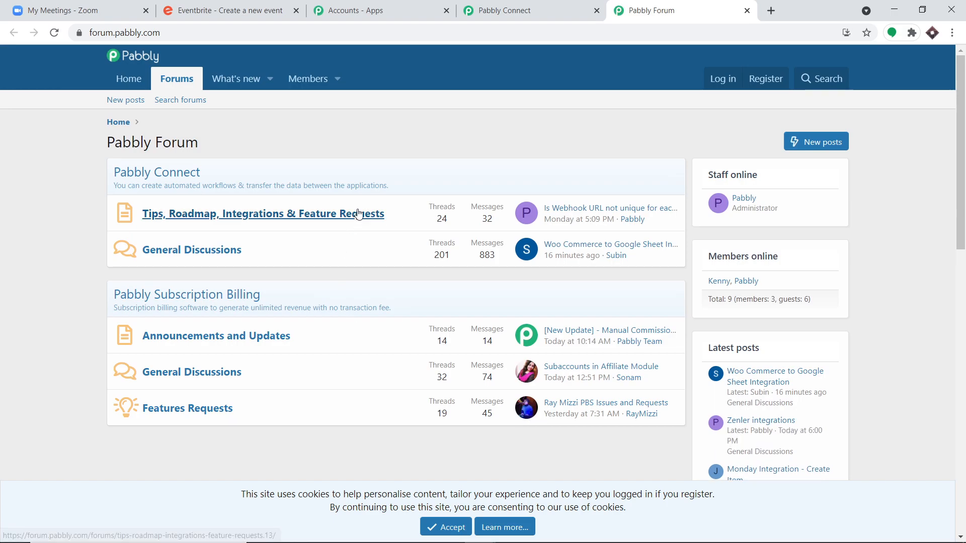
# - Return to the Eventbrite To Zoom workflow and authorize a new Eventbrite connection for the trigger
pyautogui.click(491, 9)
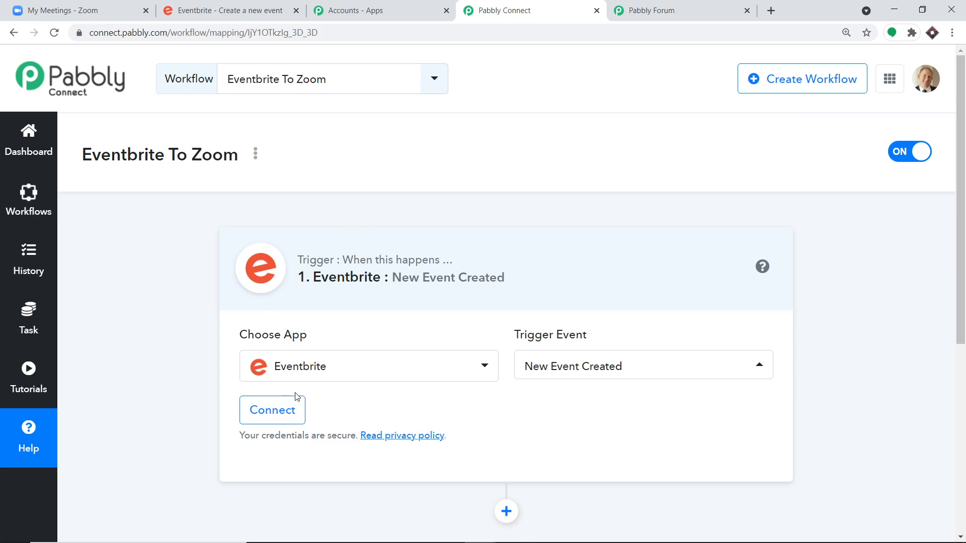
pyautogui.click(273, 411)
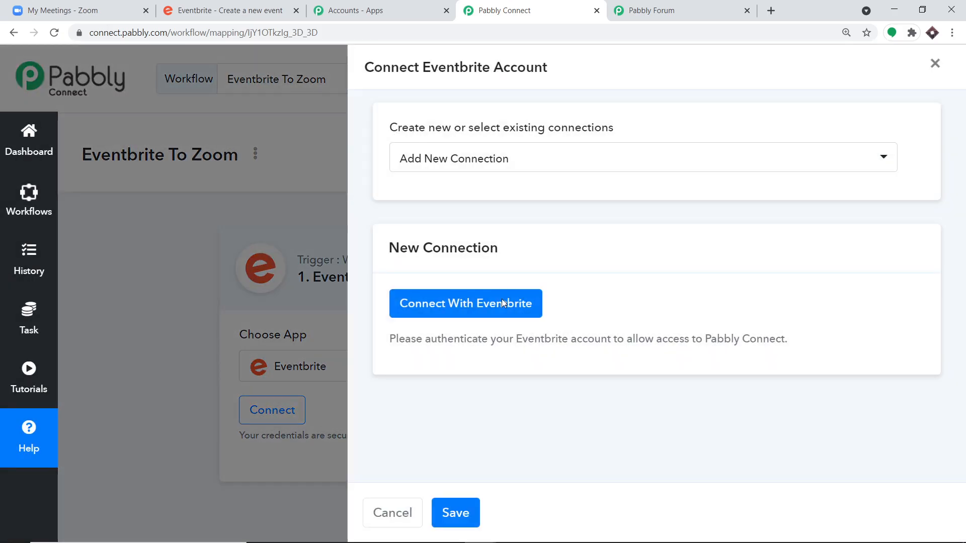
pyautogui.click(503, 299)
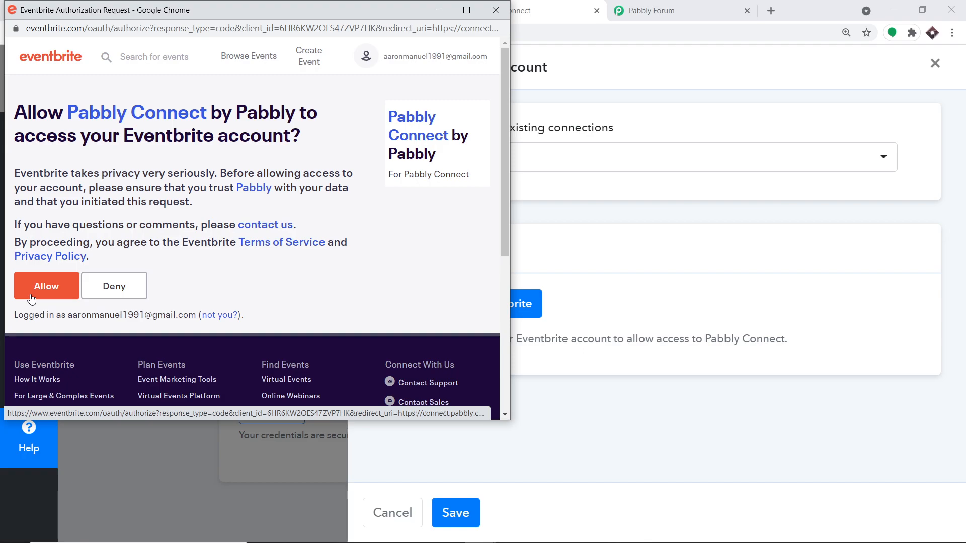
pyautogui.click(31, 298)
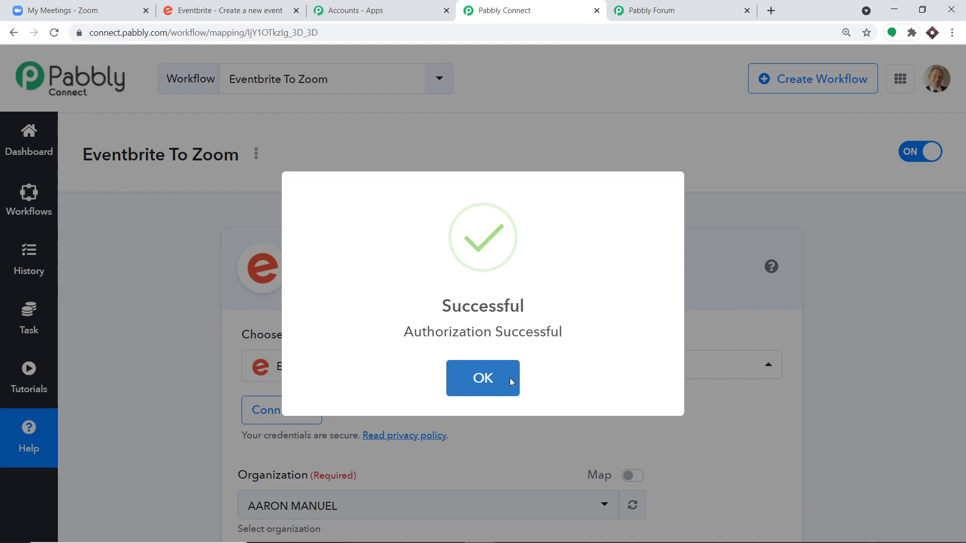
pyautogui.click(511, 381)
# - Examine the trigger's webhook URL and compare its organization with the account name in Eventbrite
pyautogui.scroll(-5, 628, 212)
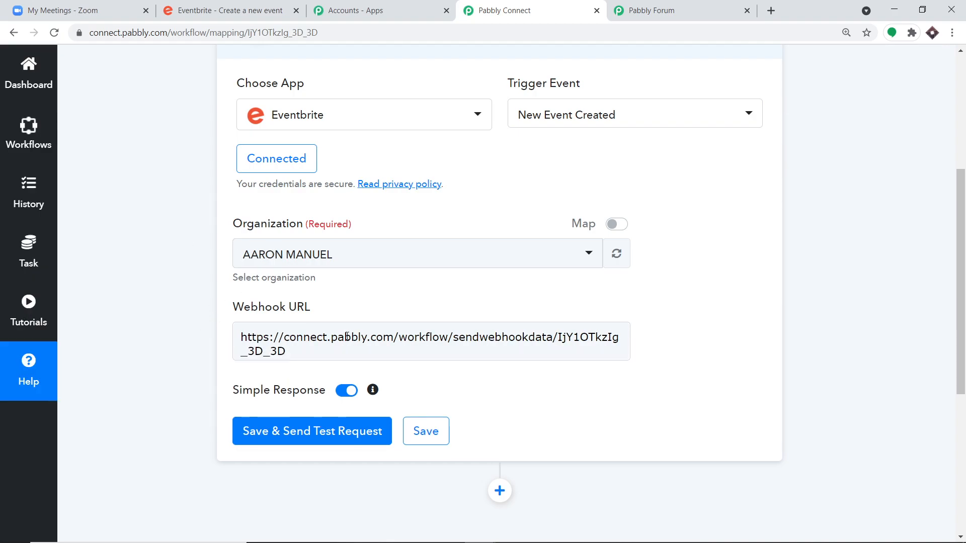
pyautogui.click(327, 353)
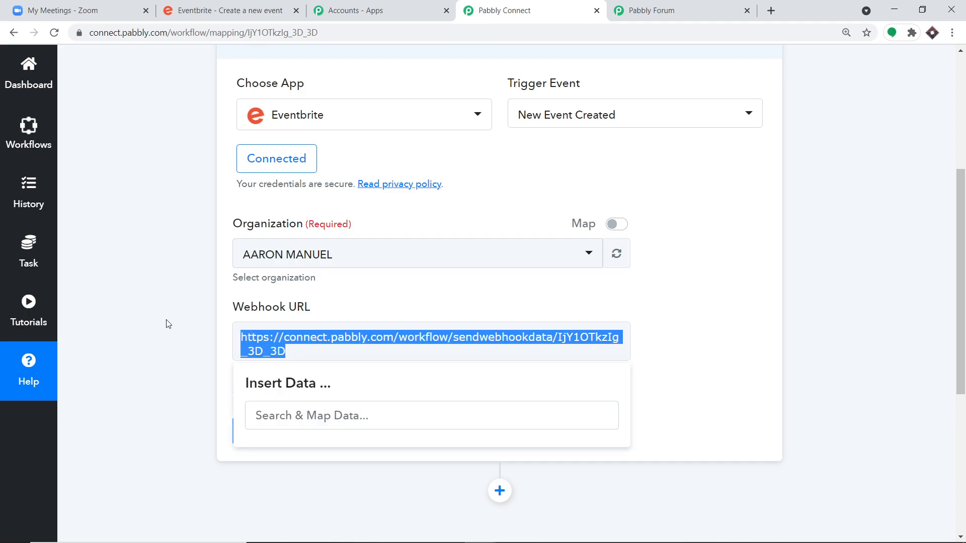
pyautogui.click(263, 260)
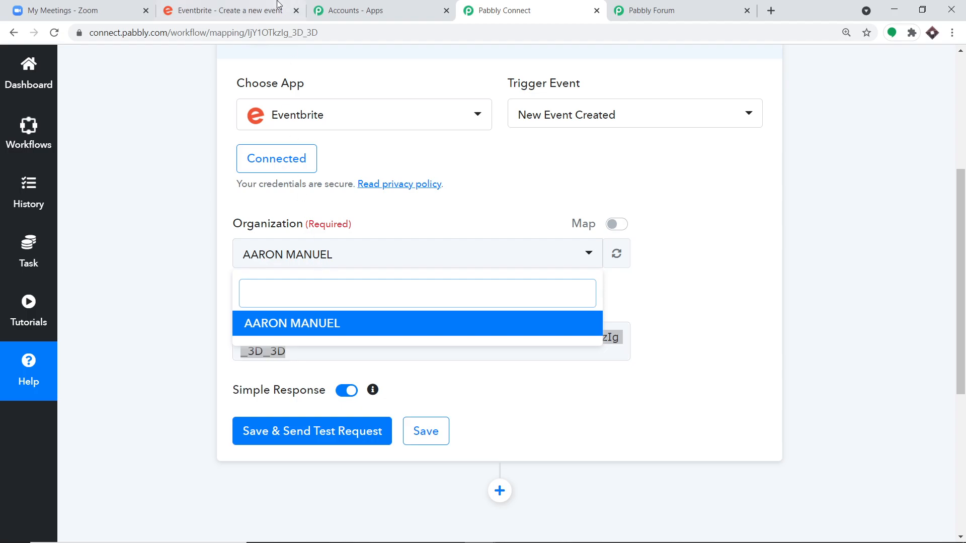
pyautogui.click(278, 5)
pyautogui.moveTo(924, 70)
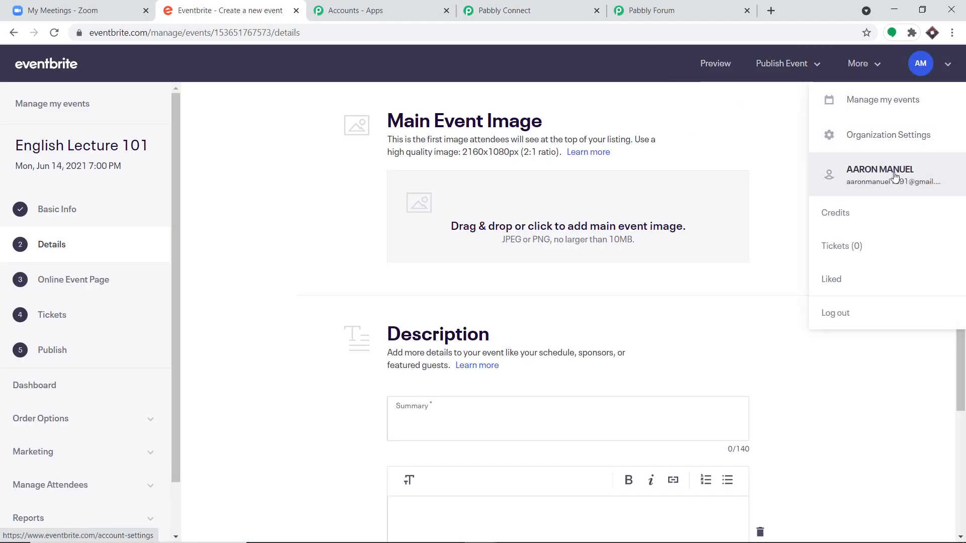
pyautogui.click(652, 10)
pyautogui.click(504, 10)
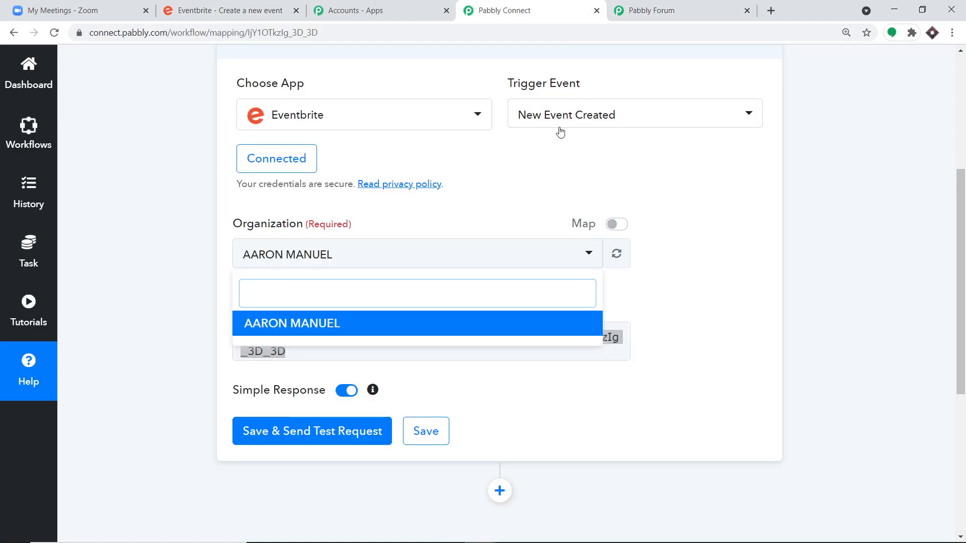
pyautogui.click(748, 271)
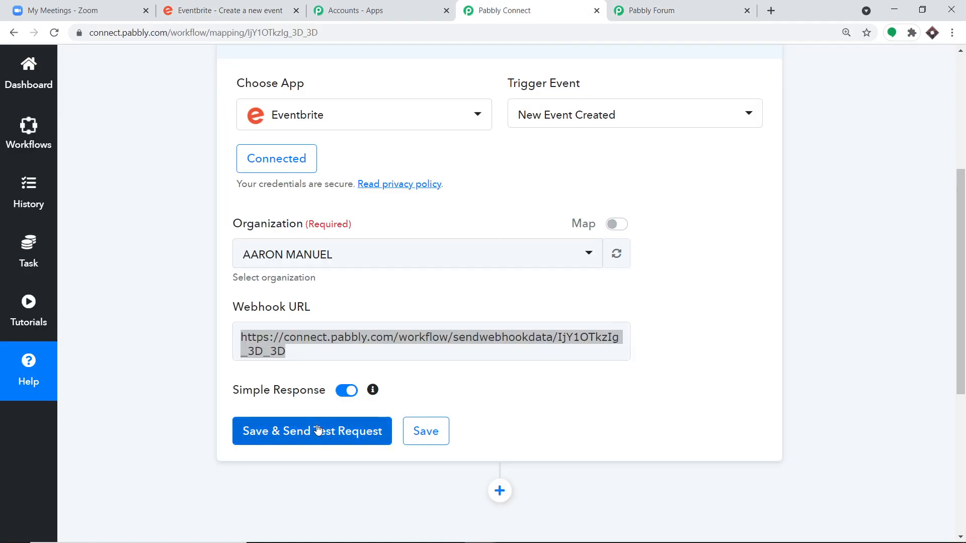
# - Save the Eventbrite trigger with a test request and start capturing the webhook response
pyautogui.scroll(-1, 322, 428)
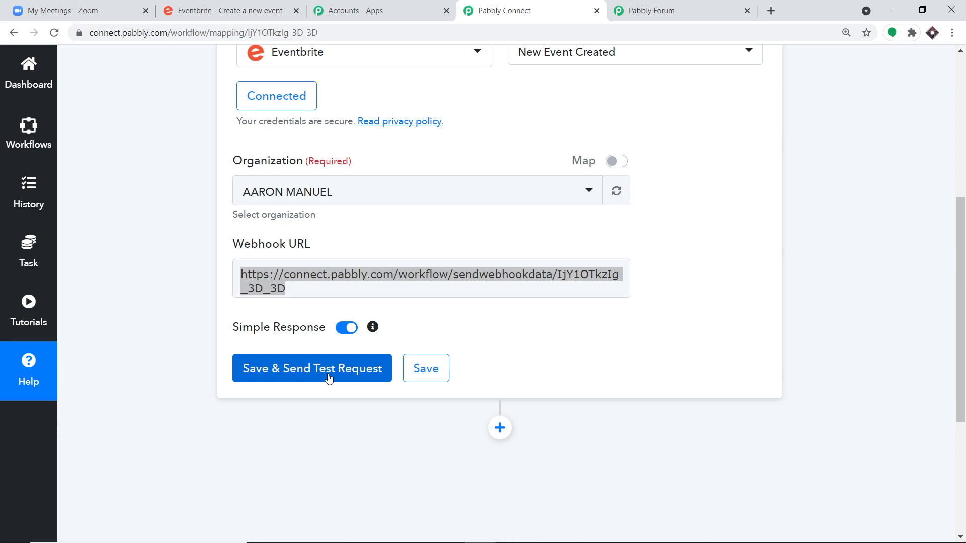
pyautogui.click(328, 376)
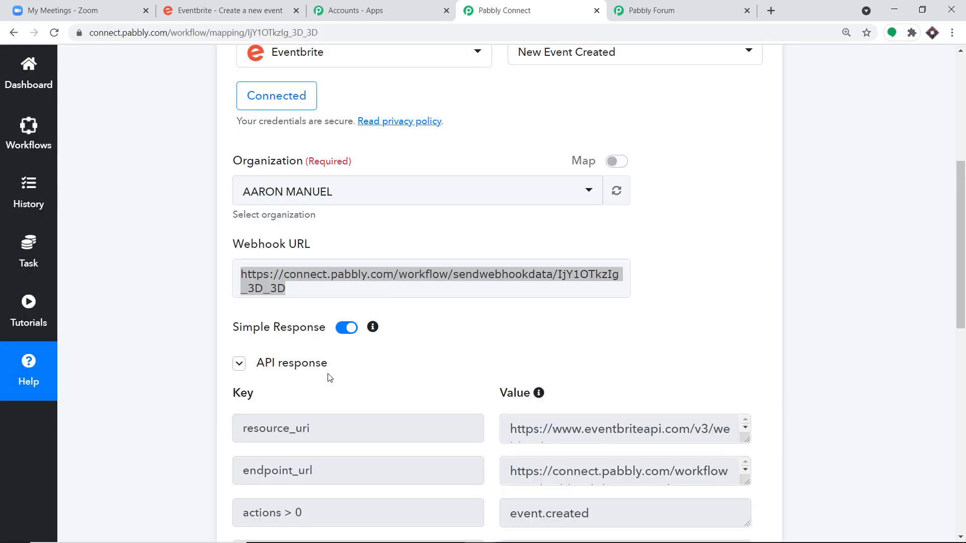
pyautogui.scroll(-2, 437, 292)
pyautogui.scroll(-1, 624, 302)
pyautogui.moveTo(961, 300); pyautogui.dragTo(964, 361)
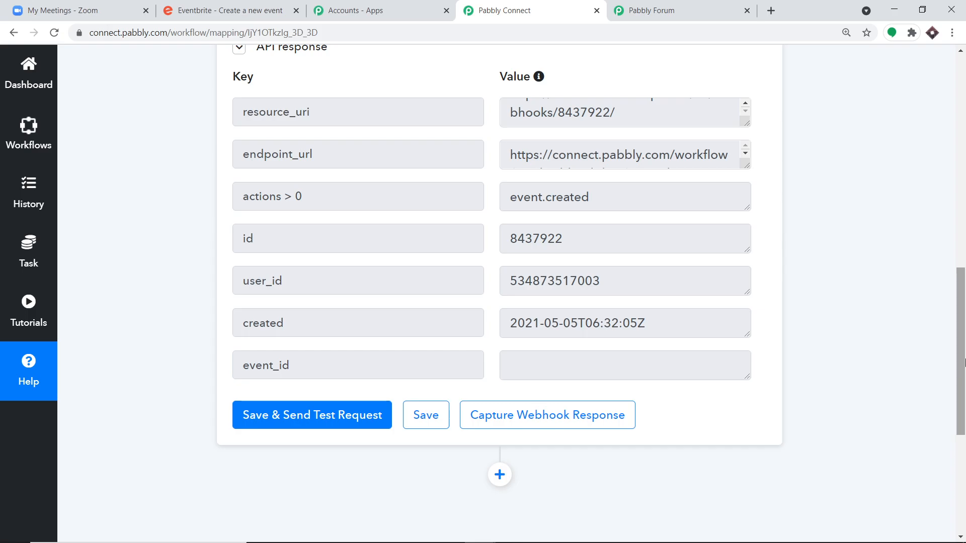
pyautogui.click(536, 415)
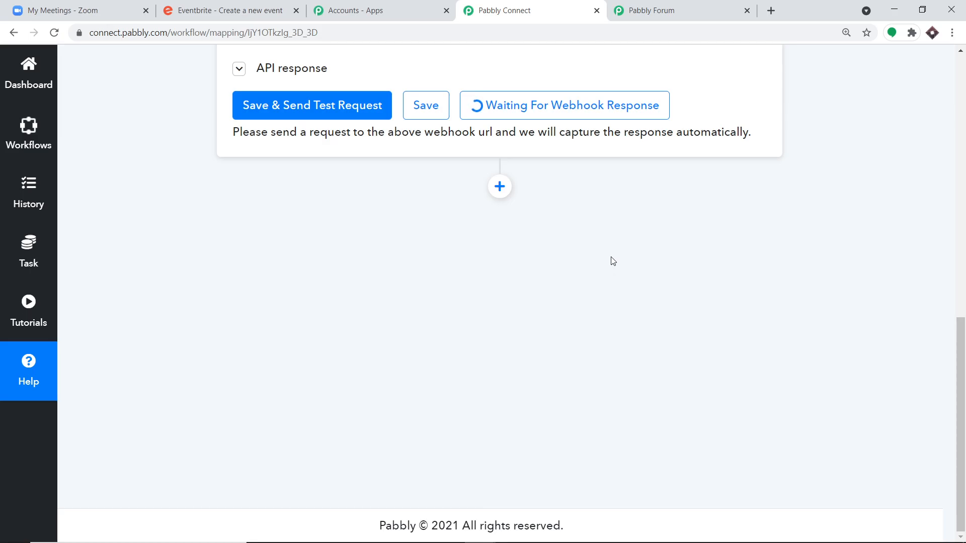
# - Switch to Eventbrite and start a new event titled "Maths Lecture 101"
pyautogui.click(272, 8)
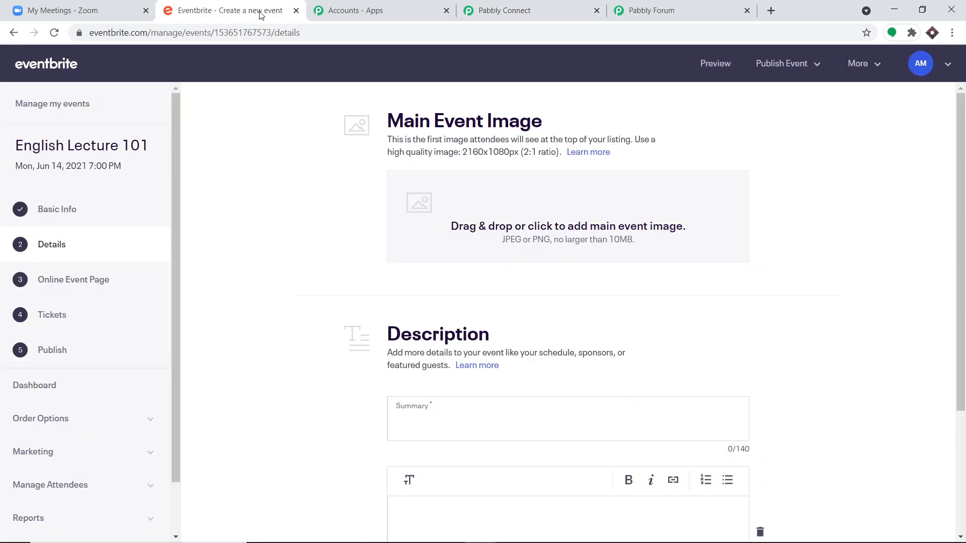
pyautogui.click(35, 63)
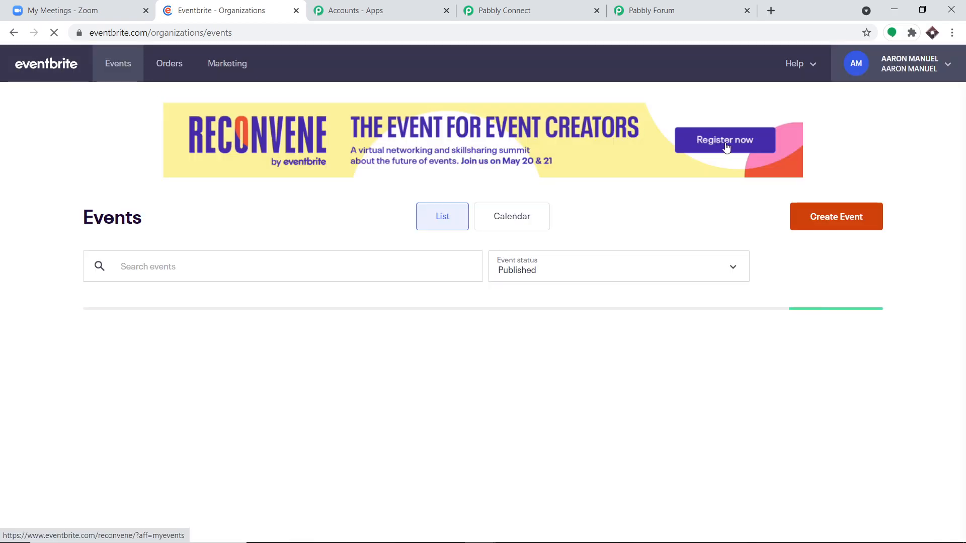
pyautogui.click(847, 220)
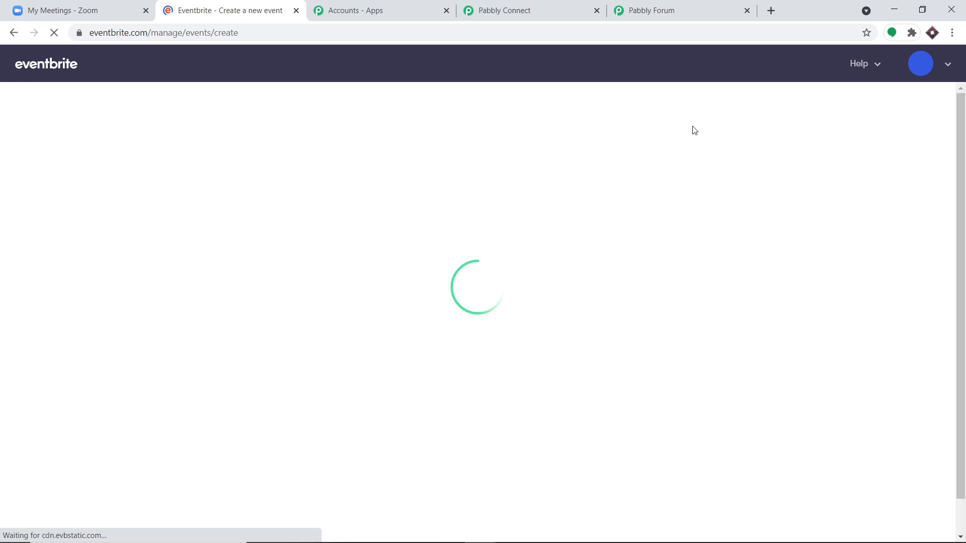
pyautogui.click(865, 64)
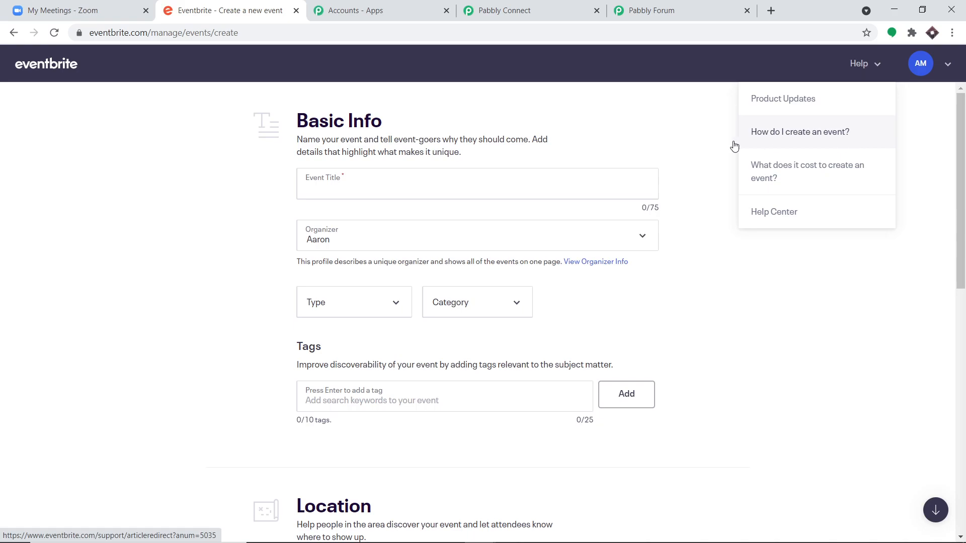
pyautogui.click(427, 189)
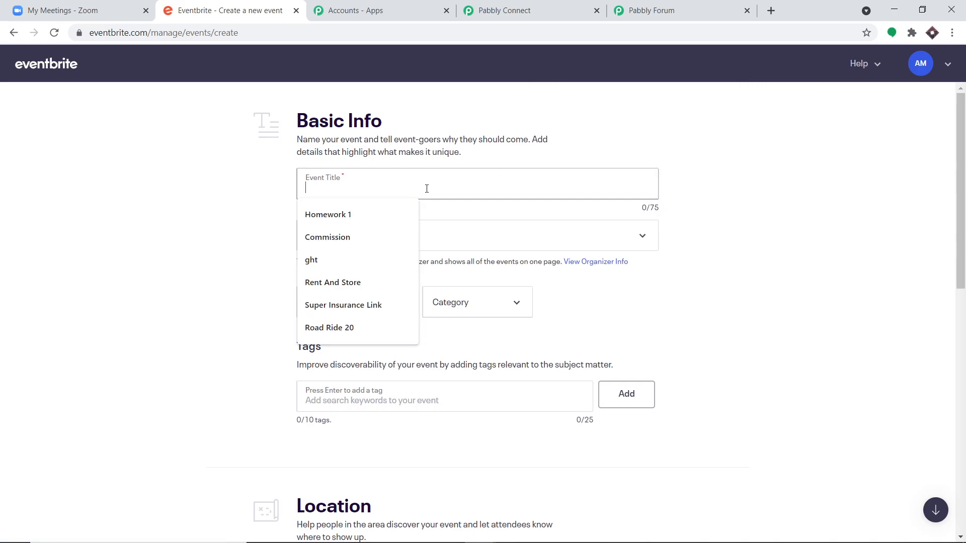
pyautogui.write('Maths Lecture 101')
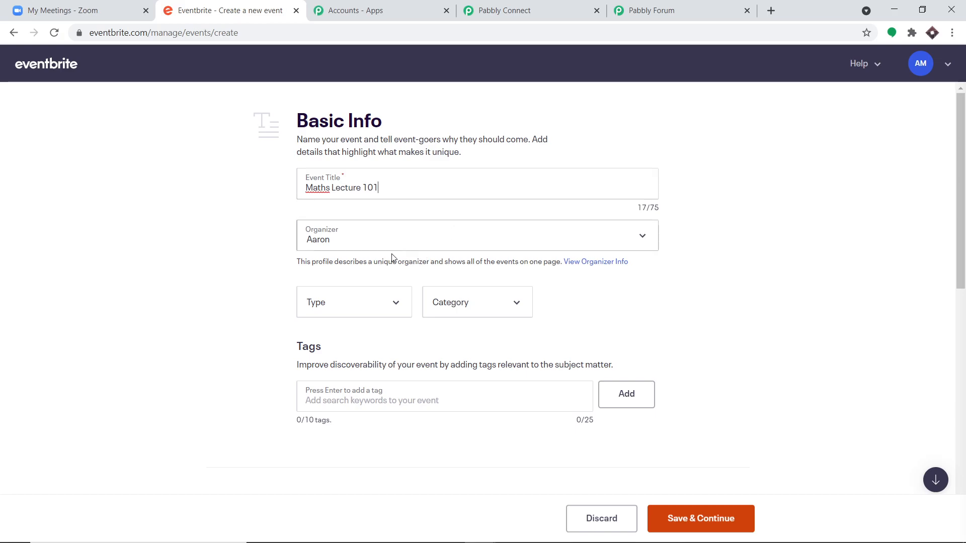
# - Set the event's category to School Activities and its location to Online event
pyautogui.scroll(-1, 392, 272)
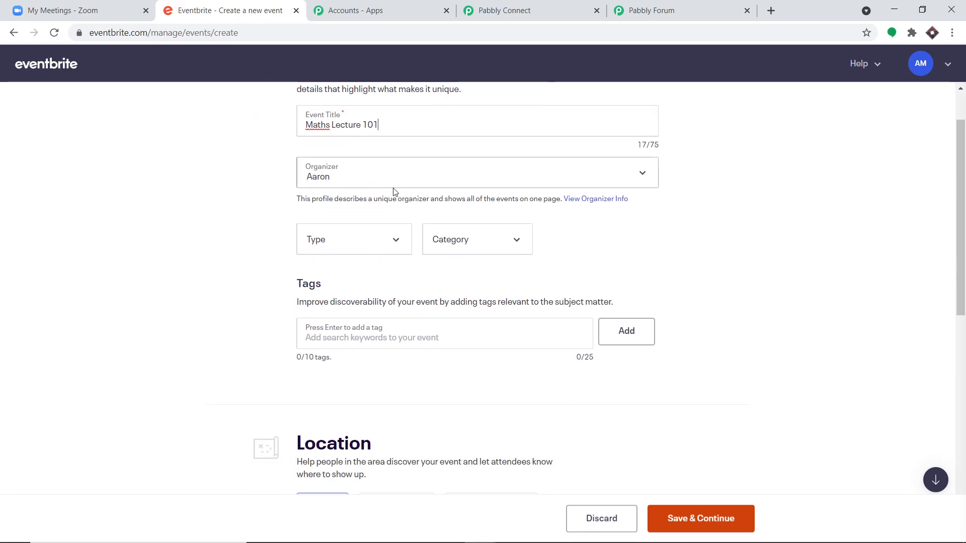
pyautogui.click(447, 246)
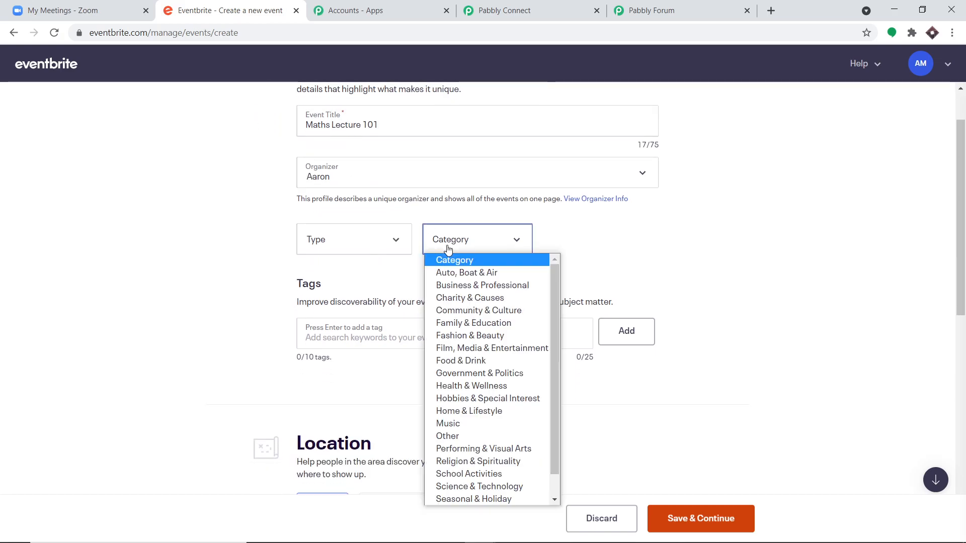
pyautogui.click(498, 474)
pyautogui.scroll(-3, 372, 341)
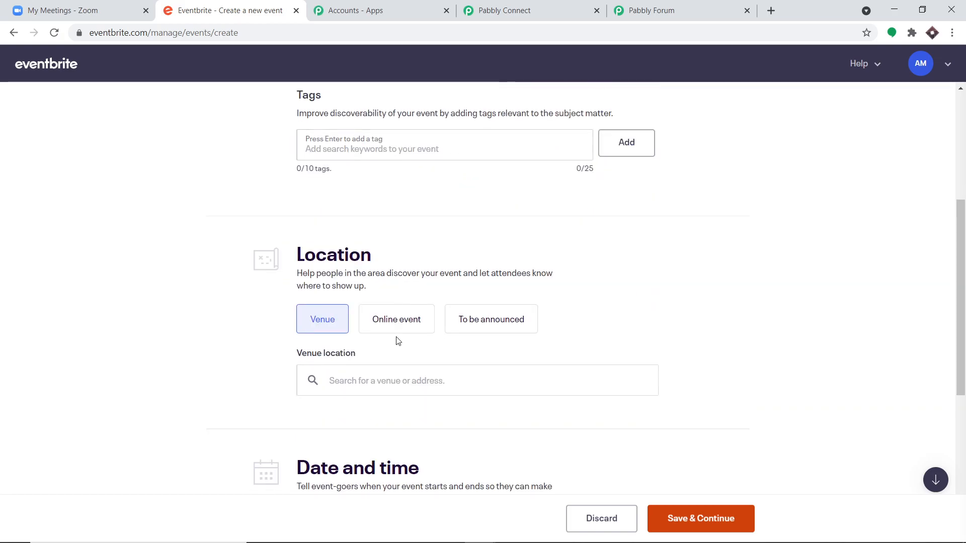
pyautogui.click(411, 331)
# - Set the single event's start time to 9:00 PM
pyautogui.scroll(-3, 411, 330)
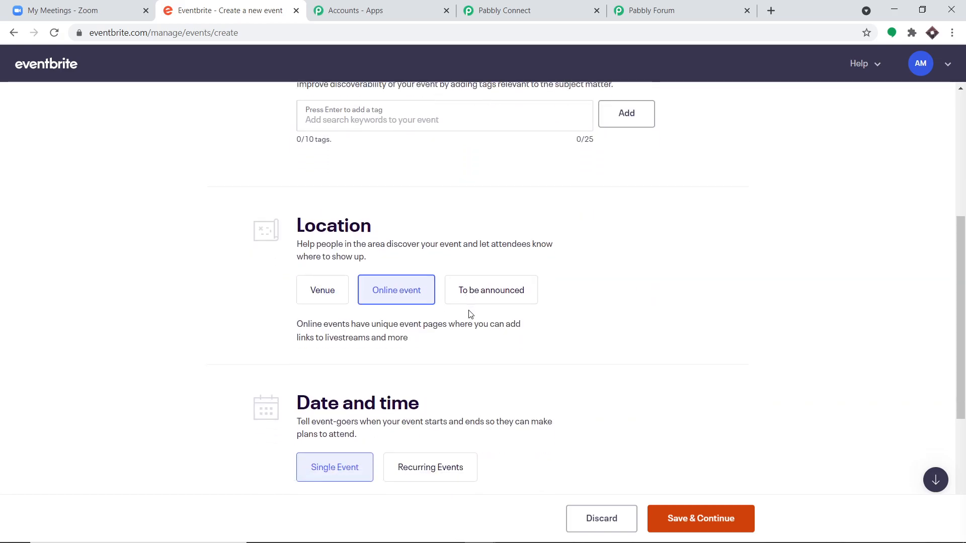
pyautogui.scroll(-1, 531, 389)
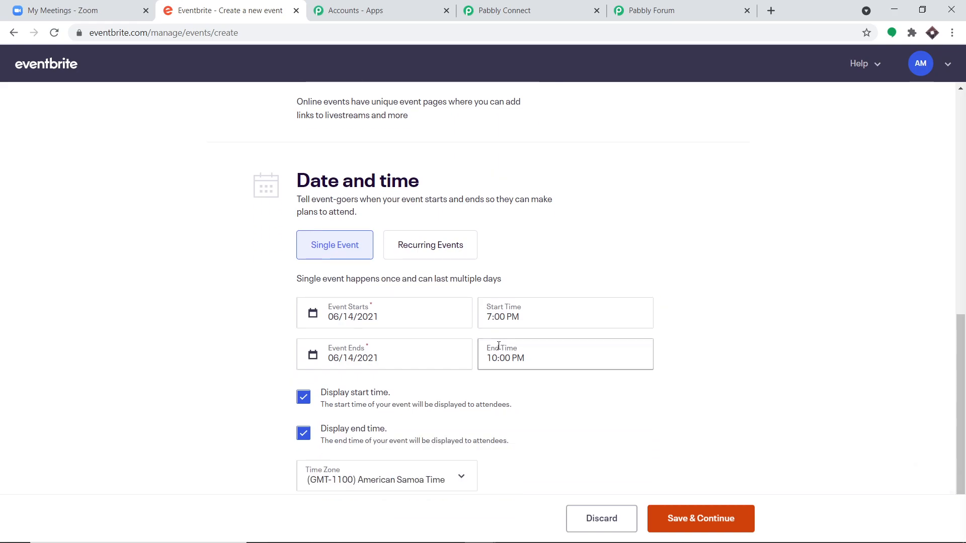
pyautogui.click(491, 317)
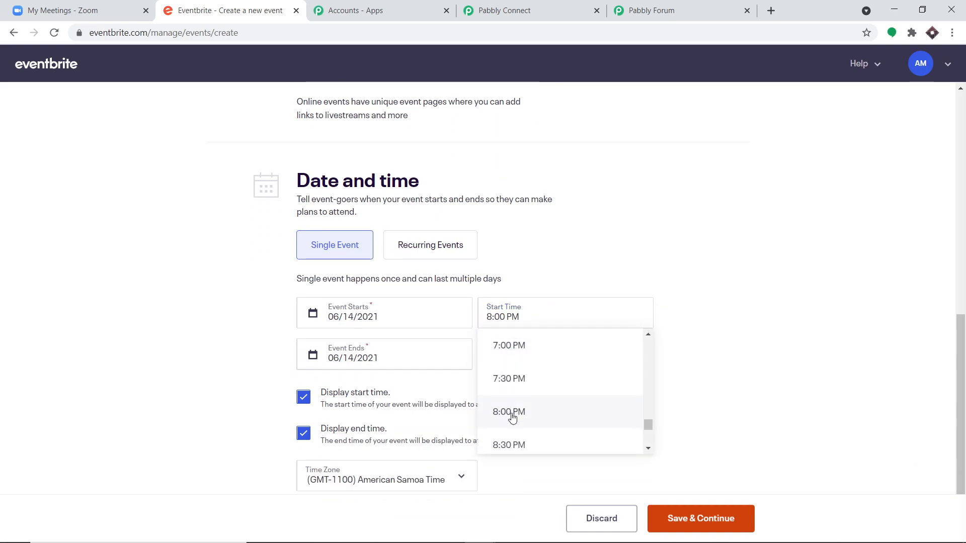
pyautogui.scroll(-3, 520, 403)
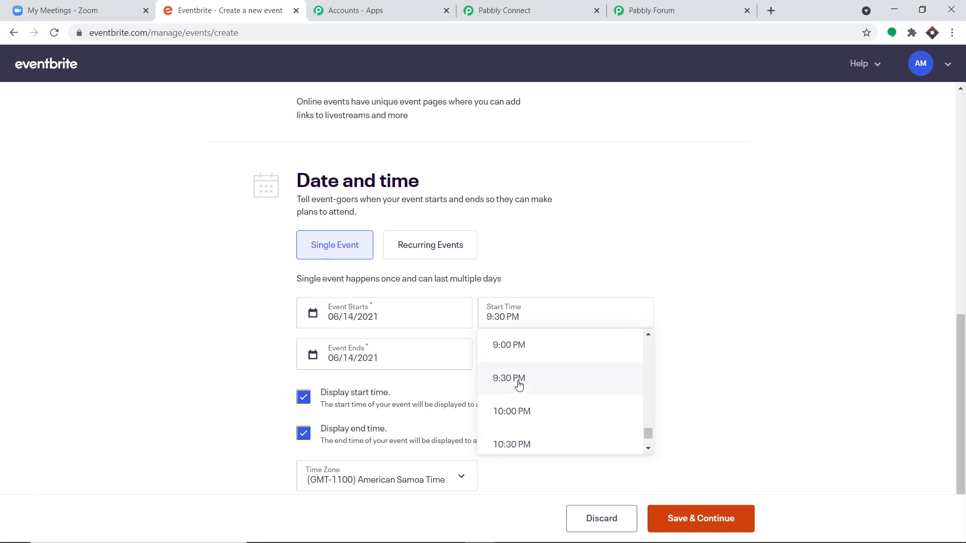
pyautogui.click(518, 347)
# - Set the event's end time to 10:00 PM
pyautogui.click(496, 358)
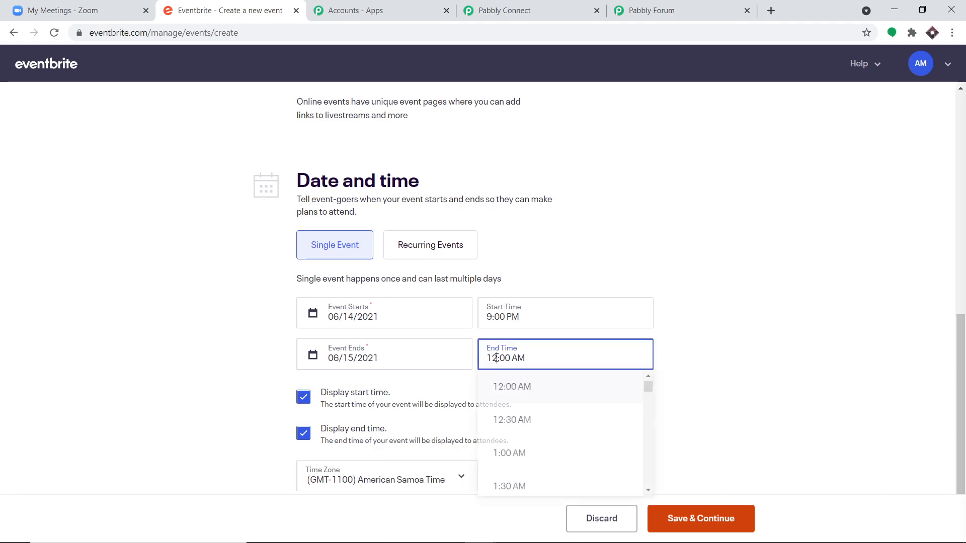
pyautogui.scroll(3, 518, 412)
pyautogui.scroll(-10, 524, 426)
pyautogui.scroll(-7, 535, 422)
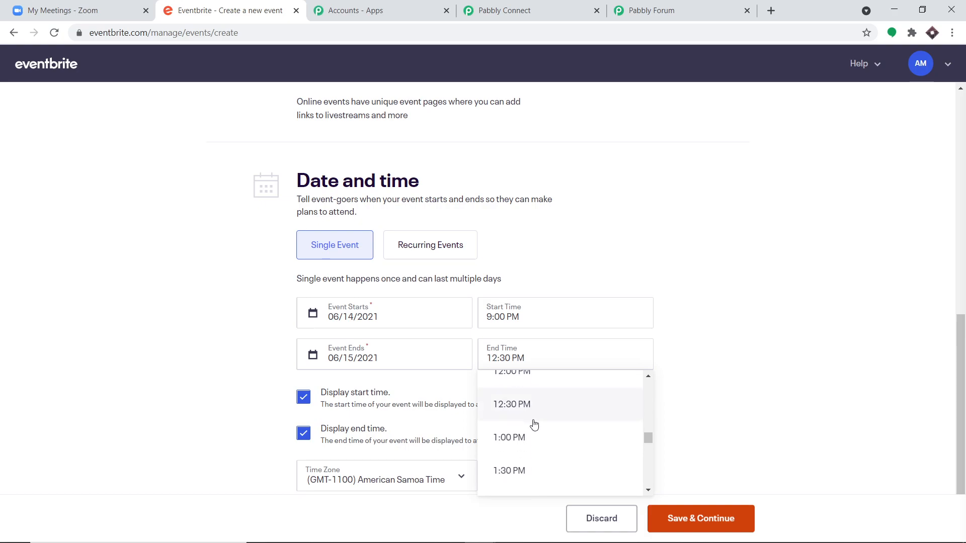
pyautogui.scroll(-7, 538, 436)
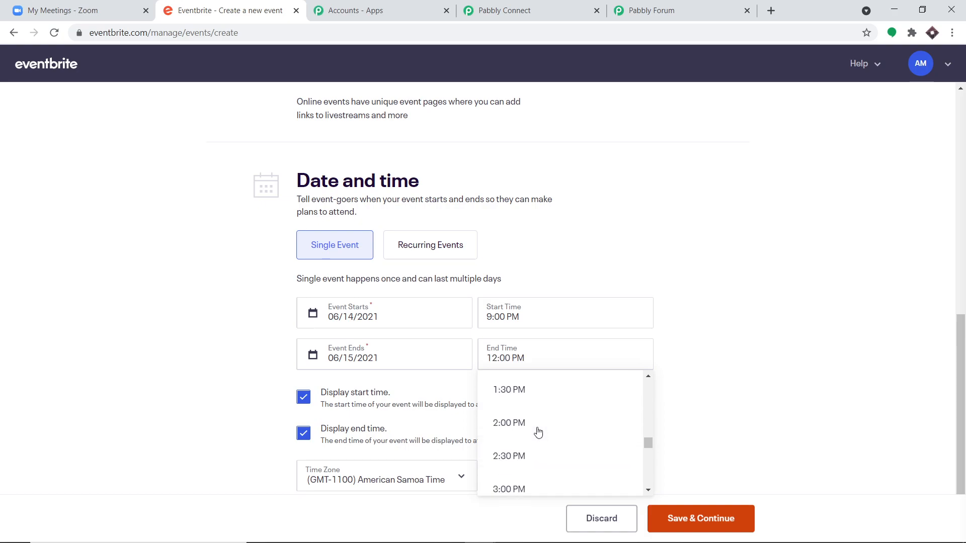
pyautogui.scroll(-5, 541, 434)
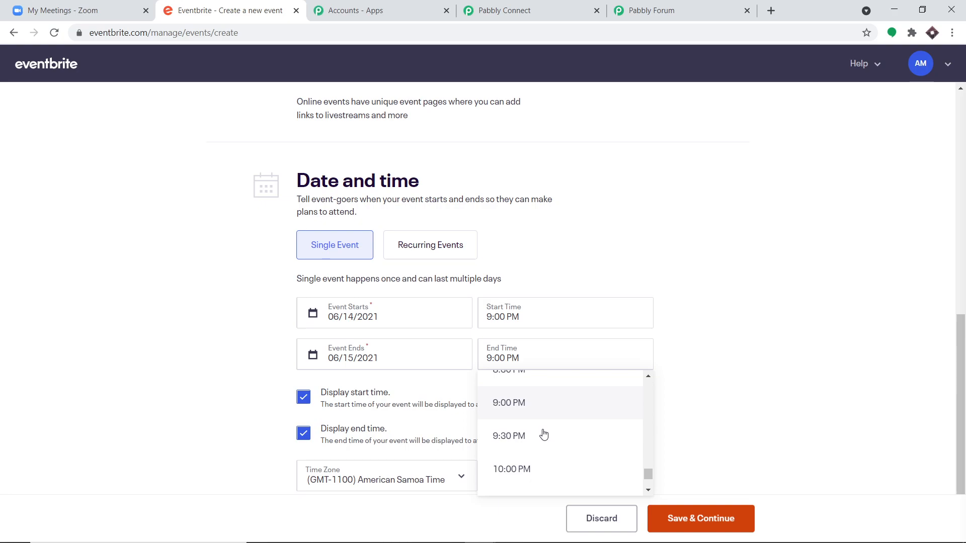
pyautogui.click(535, 412)
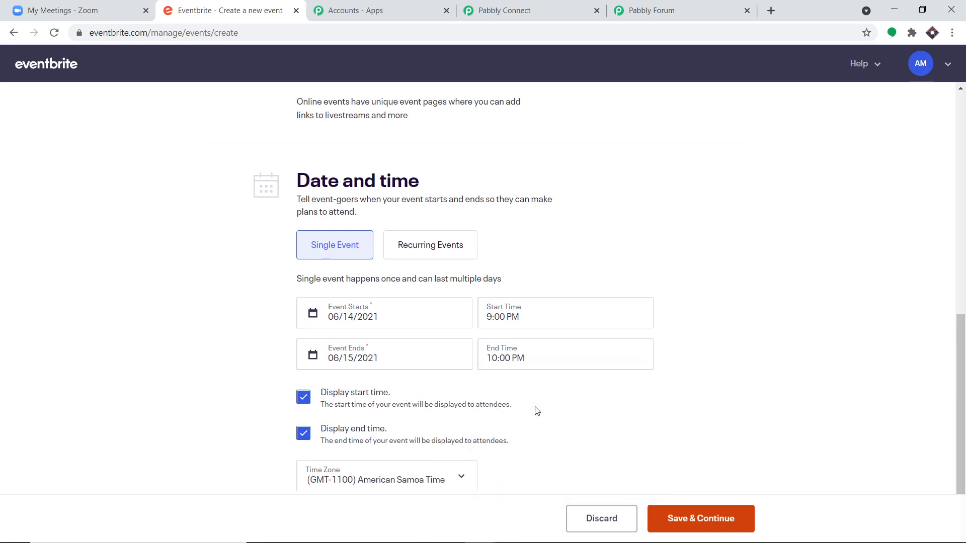
# - Save the Eventbrite event and check the captured webhook response in the Pabbly Connect workflow
pyautogui.click(696, 514)
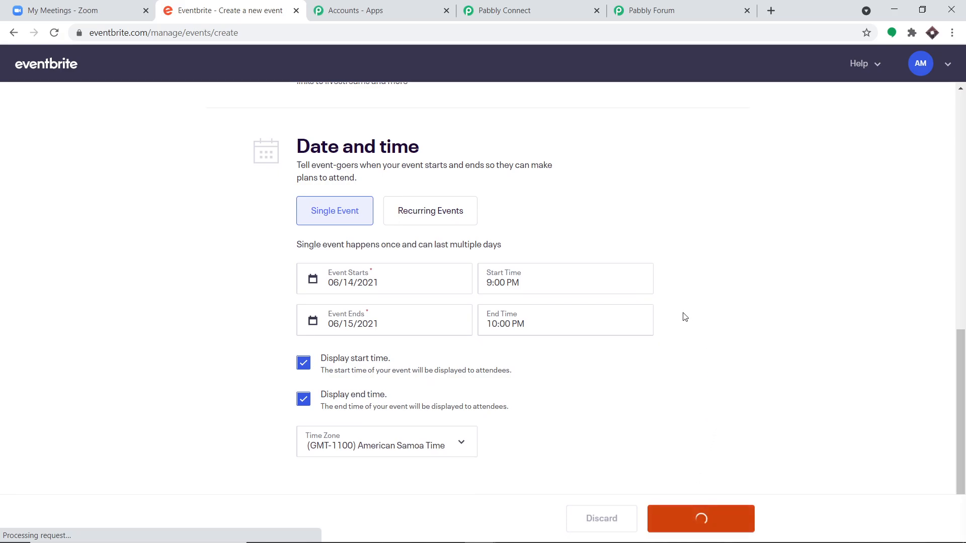
pyautogui.click(501, 8)
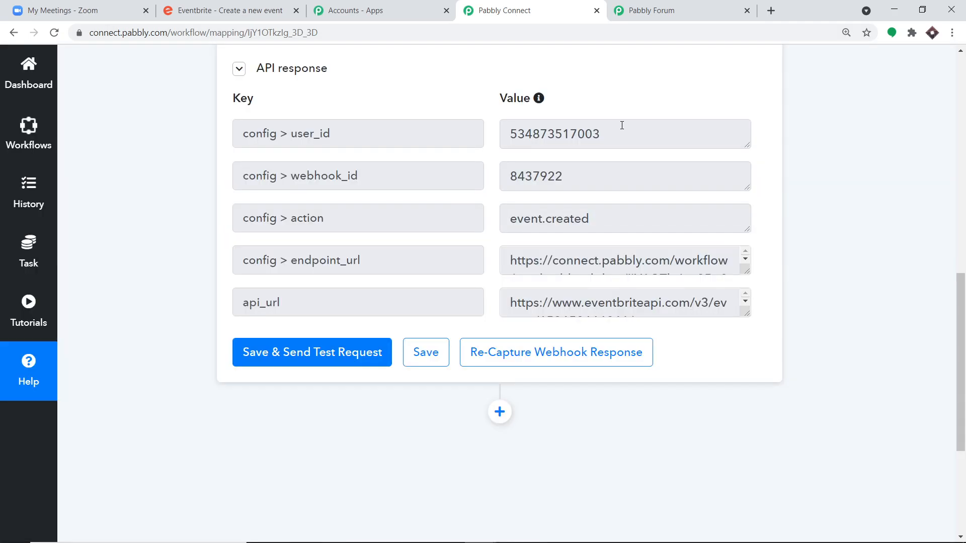
pyautogui.scroll(1, 622, 124)
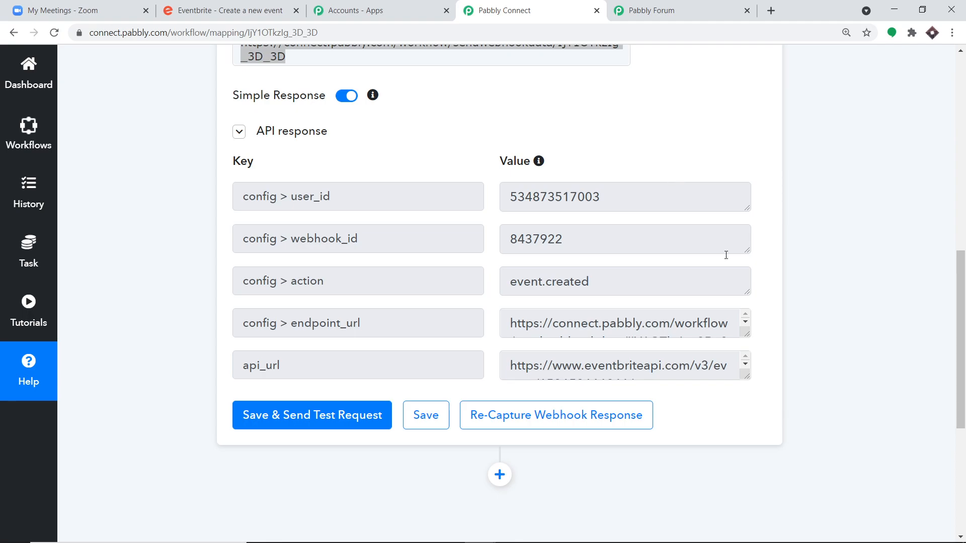
# - Enlarge the api_url value box in the webhook response and examine the event ID at the end of the URL
pyautogui.moveTo(749, 379); pyautogui.dragTo(761, 483)
pyautogui.scroll(-2, 785, 356)
pyautogui.moveTo(645, 259); pyautogui.dragTo(503, 244)
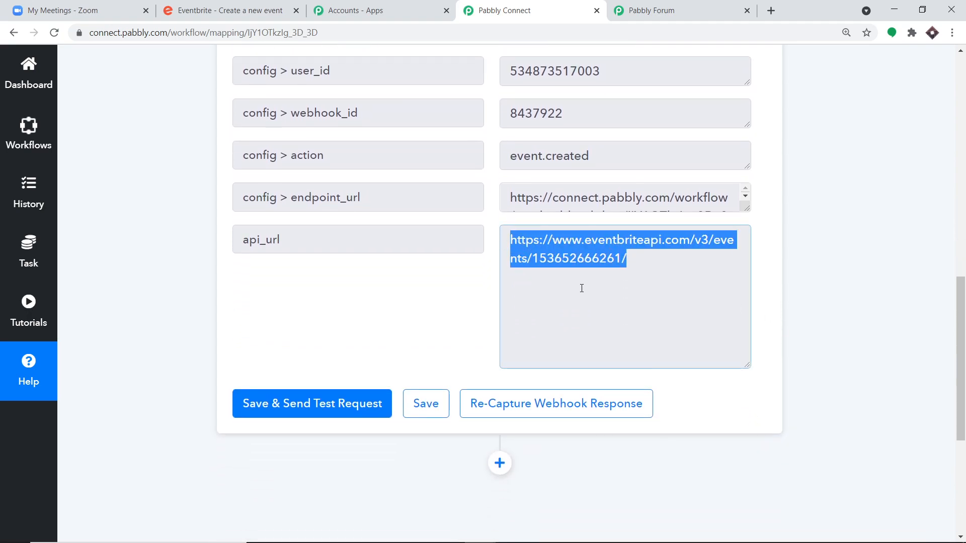
pyautogui.click(644, 266)
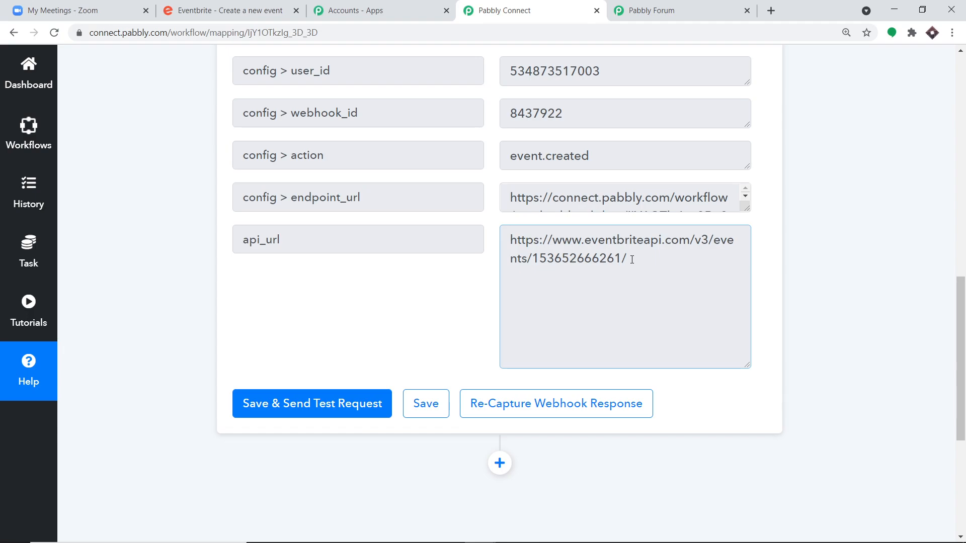
pyautogui.moveTo(624, 259); pyautogui.dragTo(535, 262)
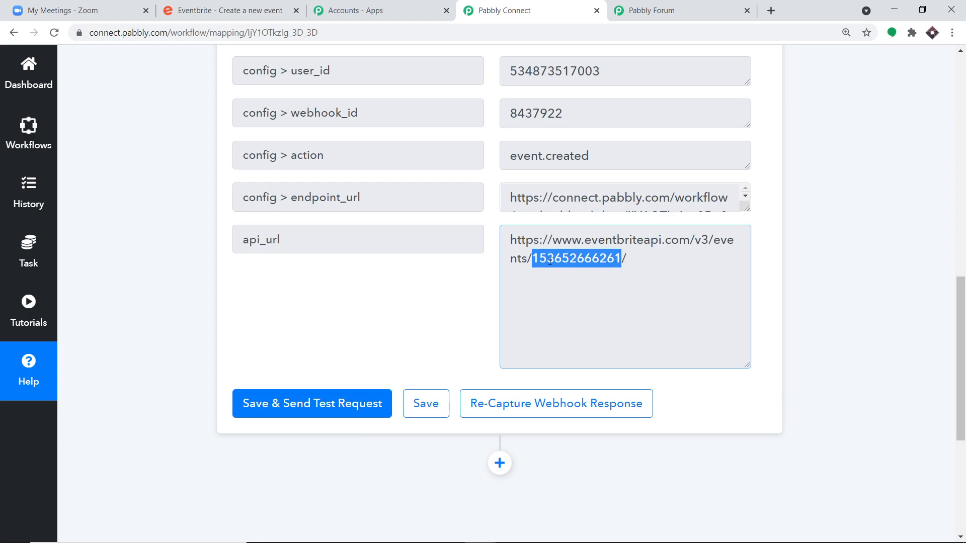
# - Add an action step below the Eventbrite trigger and choose Text Formatter by Pabbly as its app
pyautogui.scroll(-3, 554, 252)
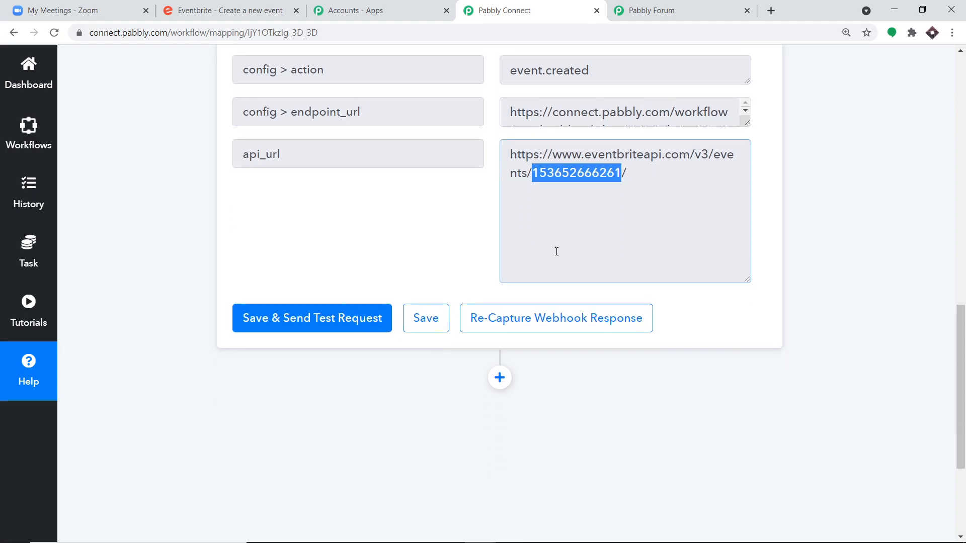
pyautogui.click(507, 340)
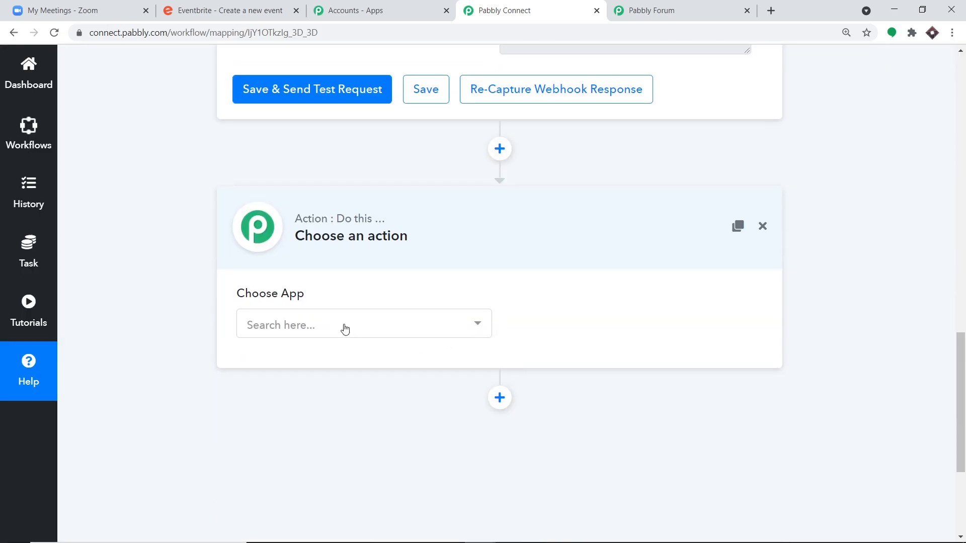
pyautogui.click(345, 330)
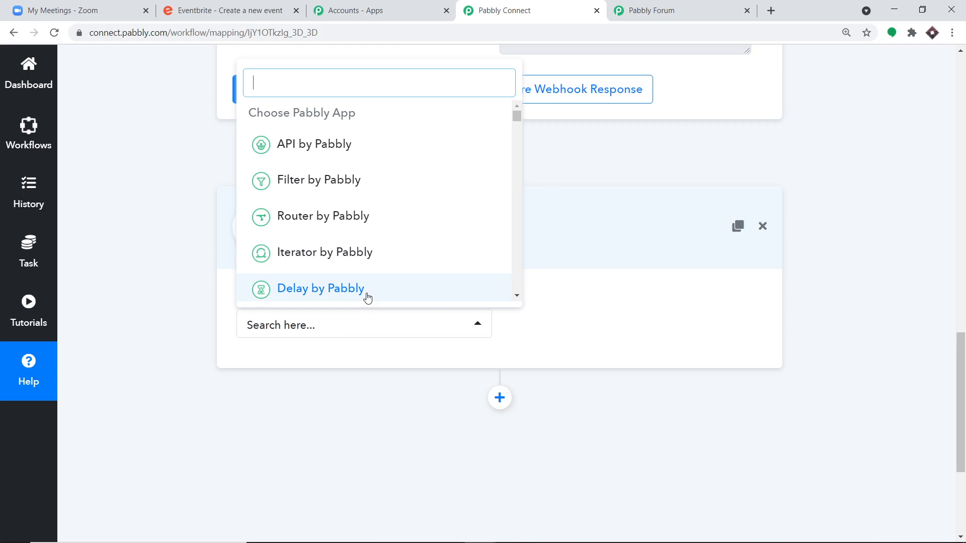
pyautogui.write('text')
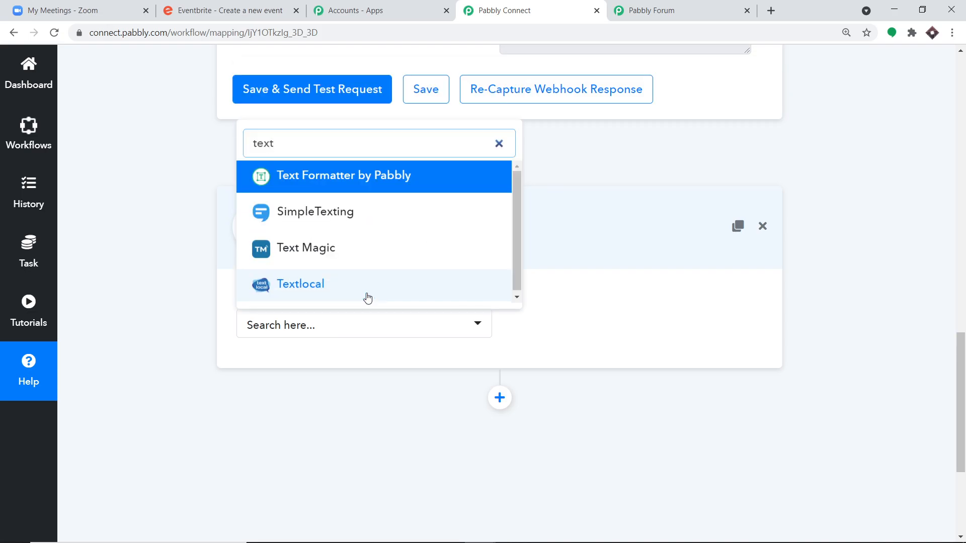
pyautogui.click(390, 187)
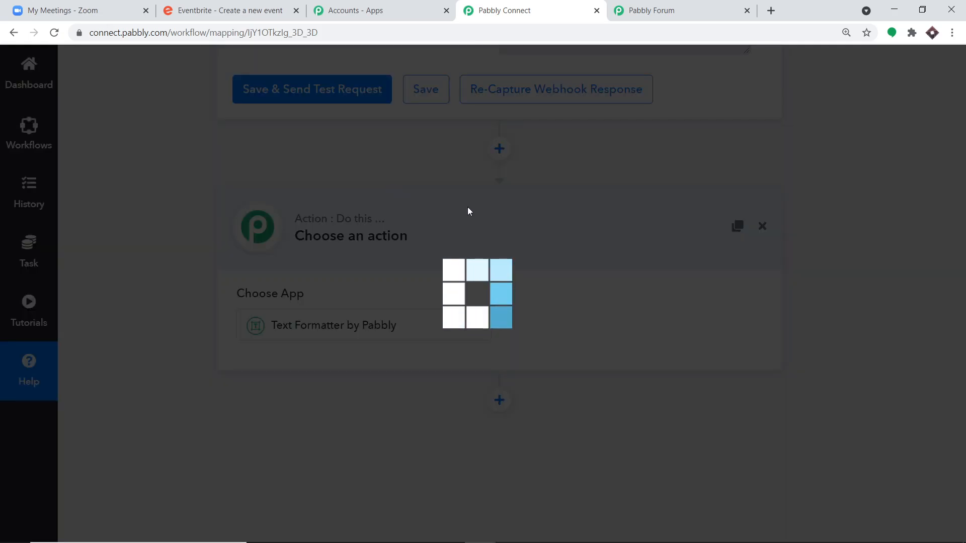
# - Set the Text Formatter's action event to Split Text and connect it
pyautogui.scroll(5, 578, 203)
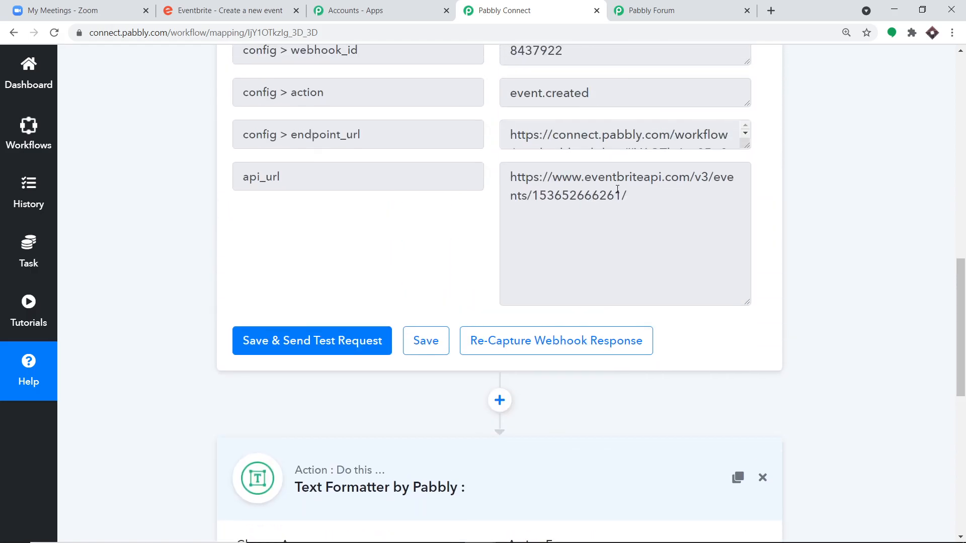
pyautogui.moveTo(624, 193); pyautogui.dragTo(534, 197)
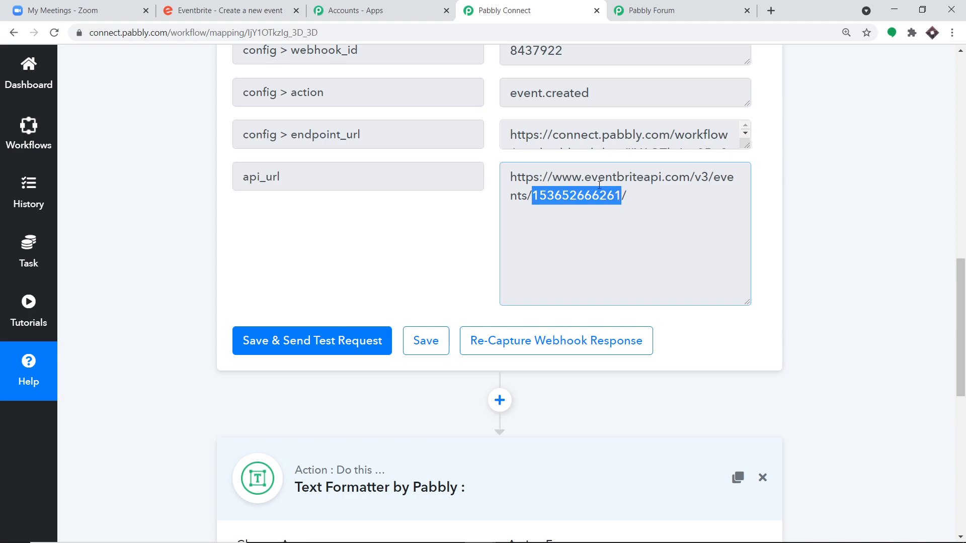
pyautogui.scroll(-3, 598, 204)
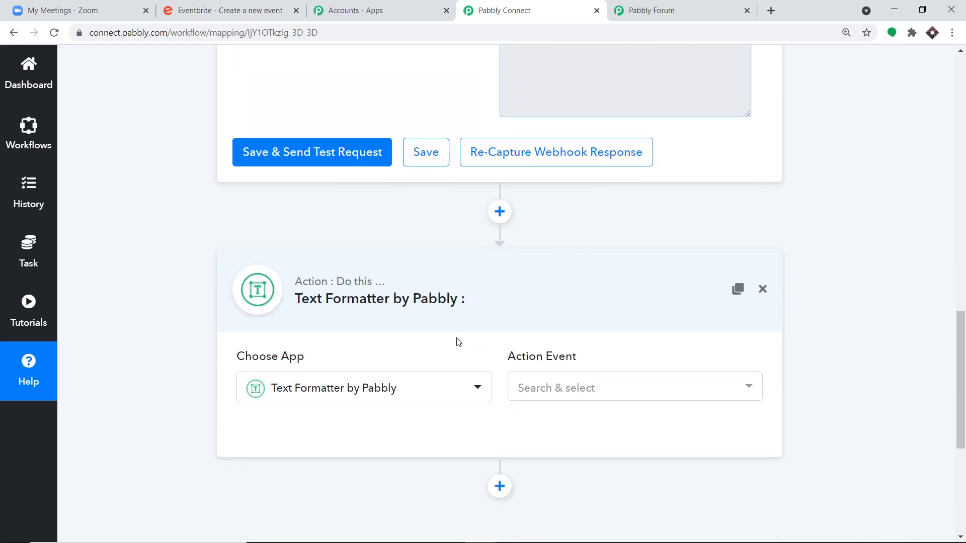
pyautogui.click(558, 391)
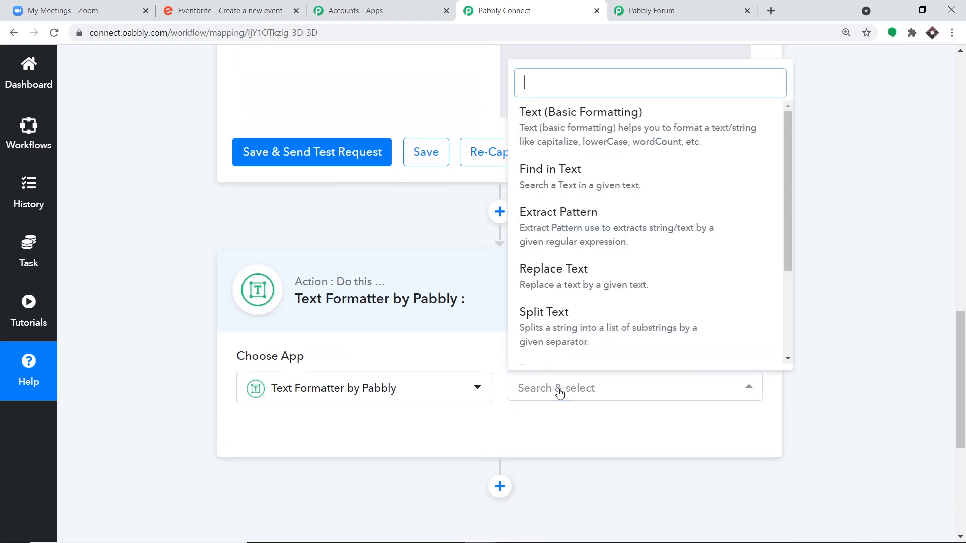
pyautogui.scroll(-1, 597, 301)
pyautogui.click(591, 265)
pyautogui.scroll(-2, 654, 257)
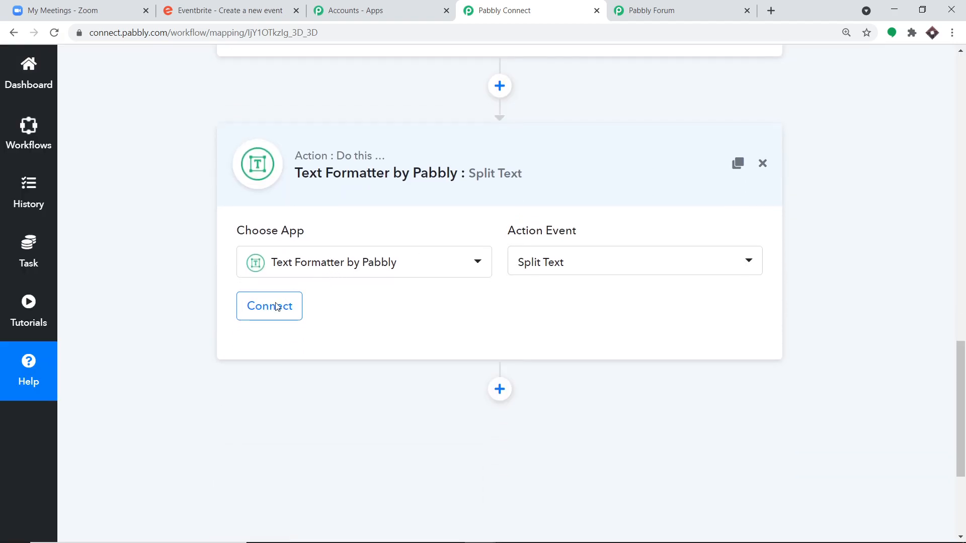
pyautogui.click(276, 307)
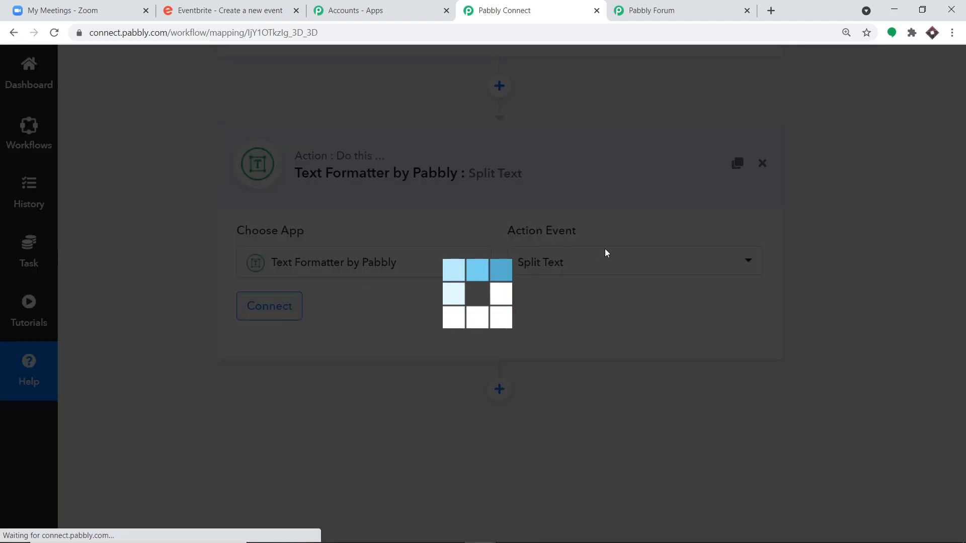
# - Map the api_url value from the Eventbrite New Event Created response into the Text to Split field
pyautogui.scroll(-2, 598, 281)
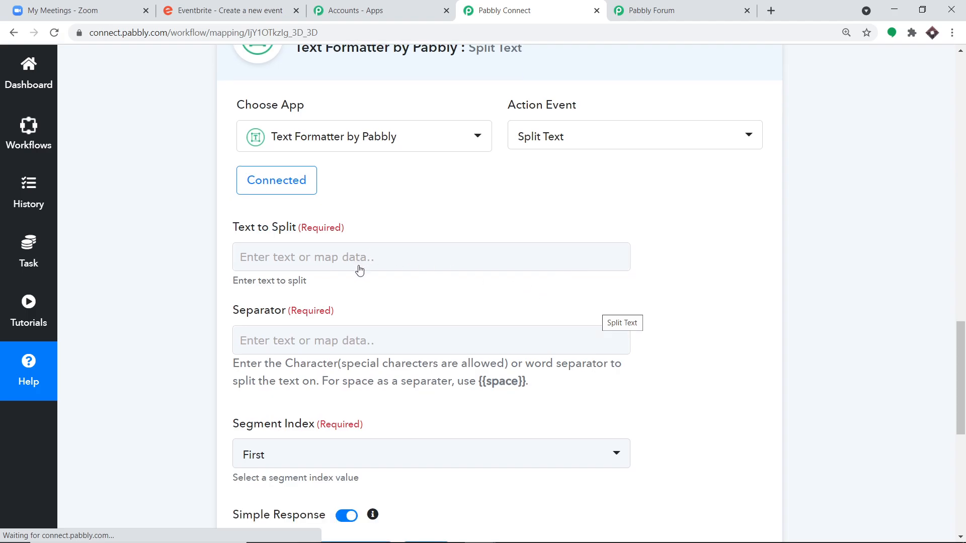
pyautogui.scroll(-1, 365, 252)
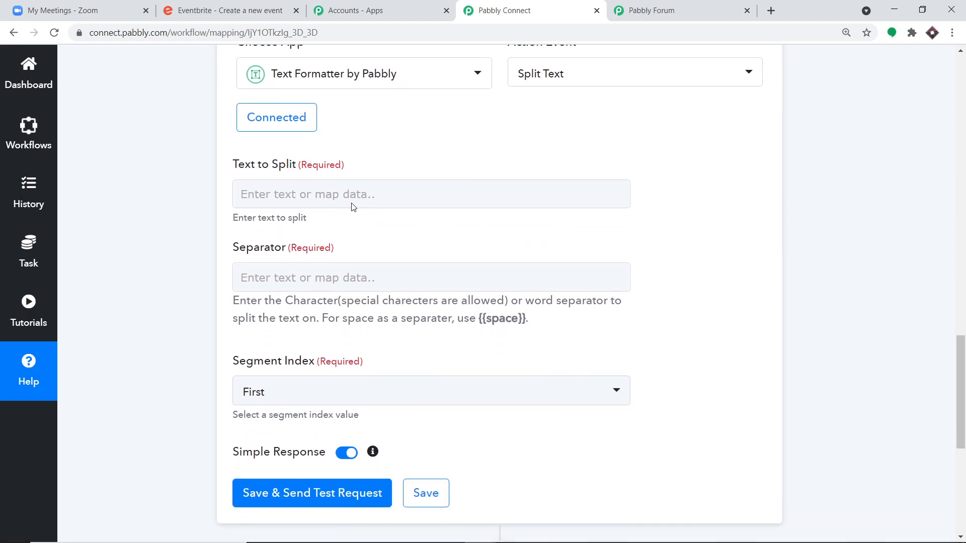
pyautogui.scroll(7, 451, 222)
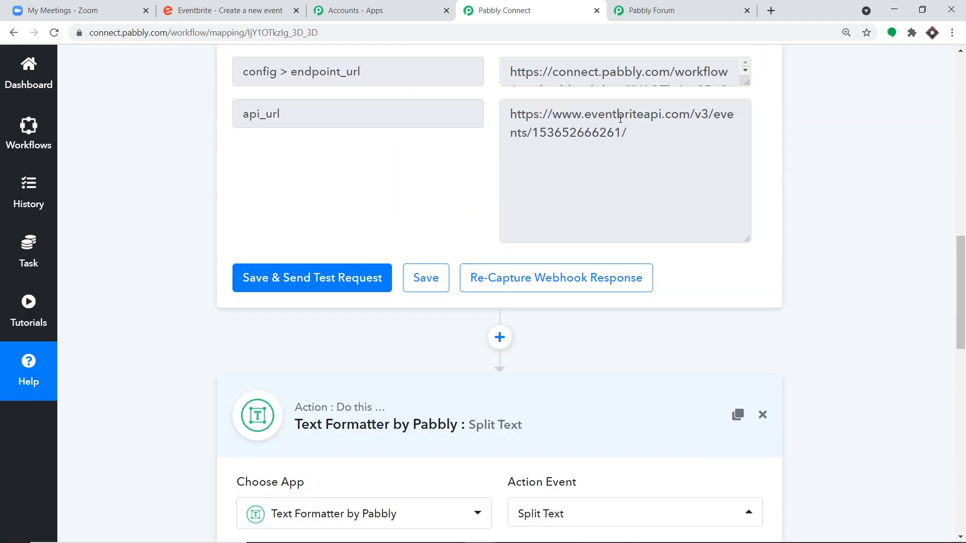
pyautogui.scroll(-7, 521, 231)
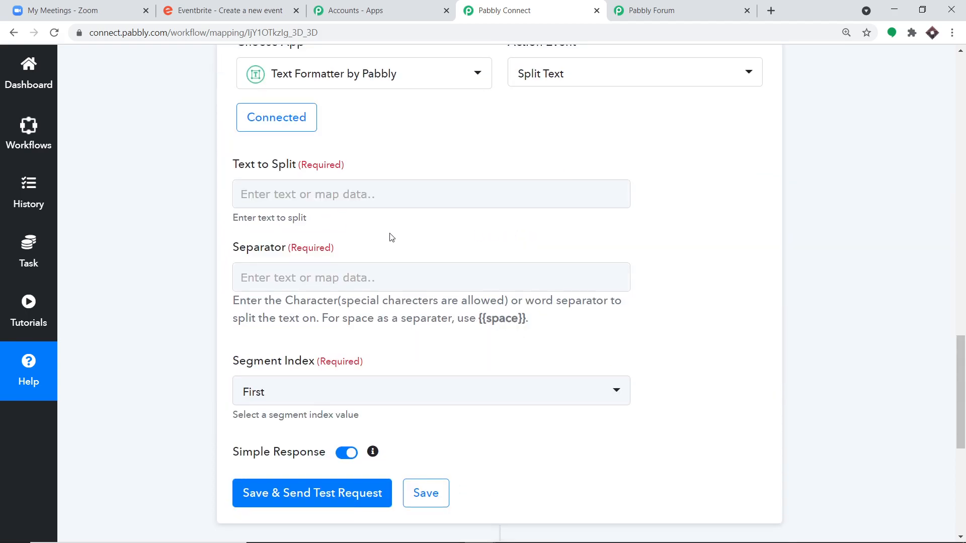
pyautogui.click(304, 199)
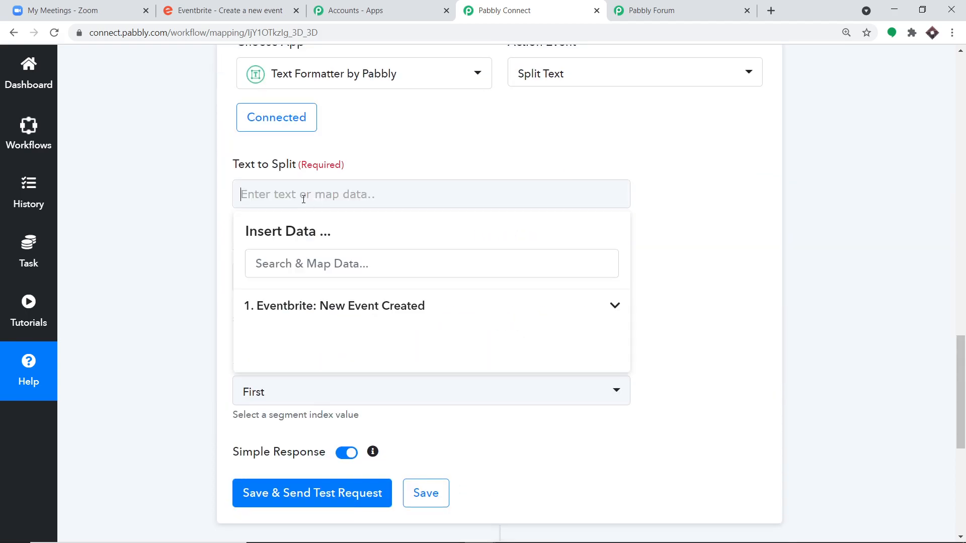
pyautogui.click(336, 305)
pyautogui.scroll(-1, 425, 395)
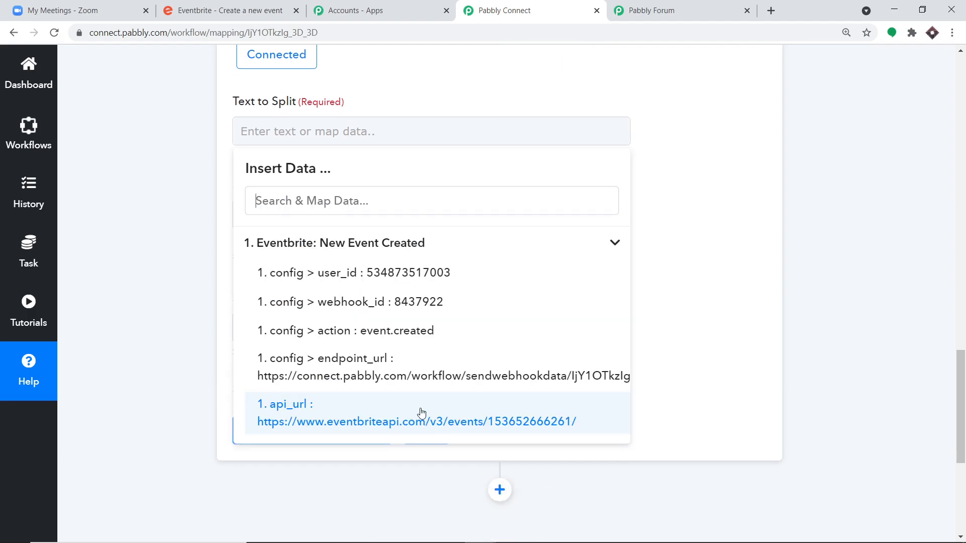
pyautogui.click(396, 412)
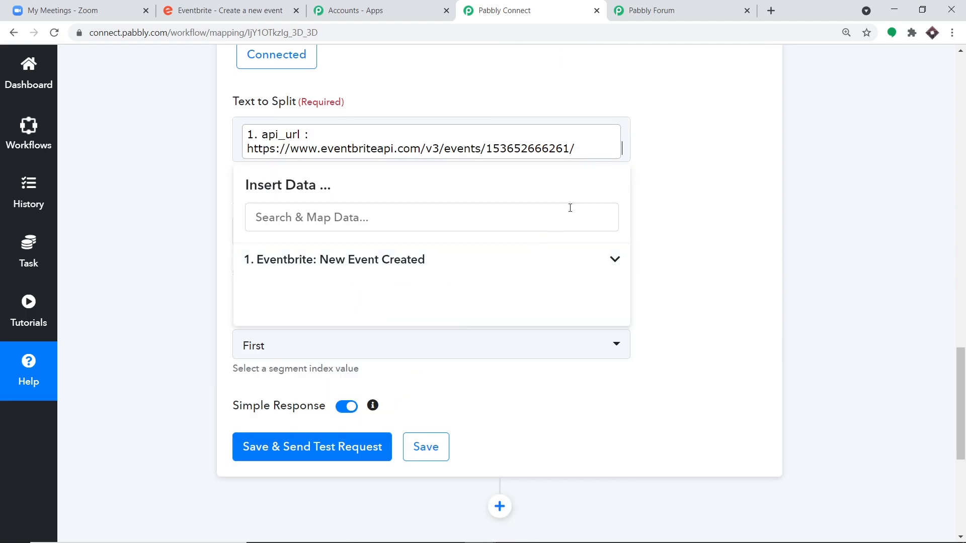
pyautogui.click(731, 137)
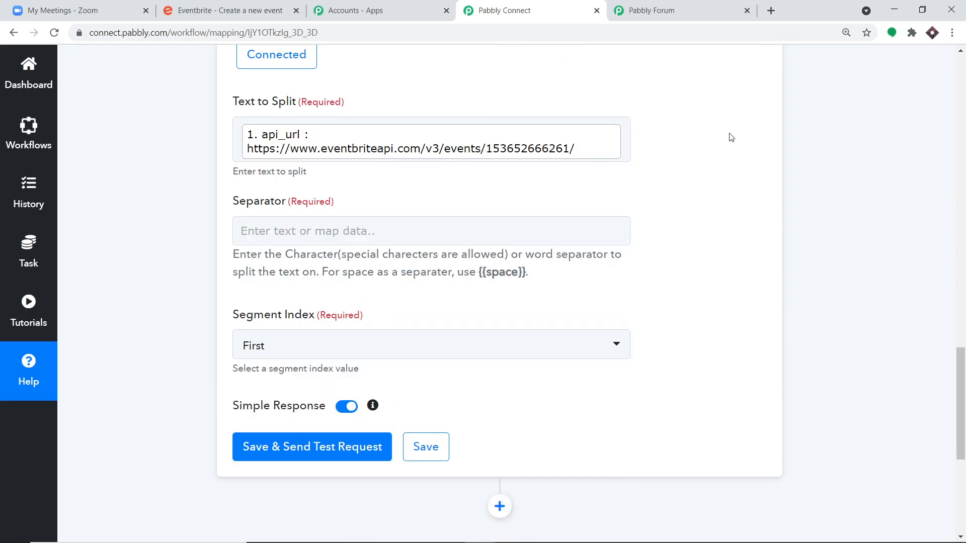
# - Set the separator of the Split Text action to "/", checking it against the api_url value
pyautogui.click(440, 236)
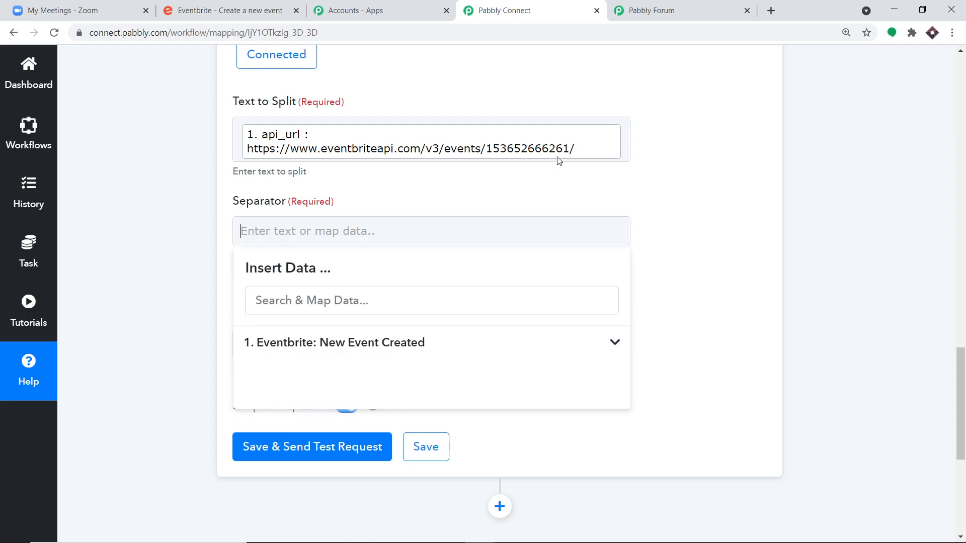
pyautogui.click(576, 151)
pyautogui.scroll(5, 708, 161)
pyautogui.click(622, 166)
pyautogui.scroll(6, 624, 166)
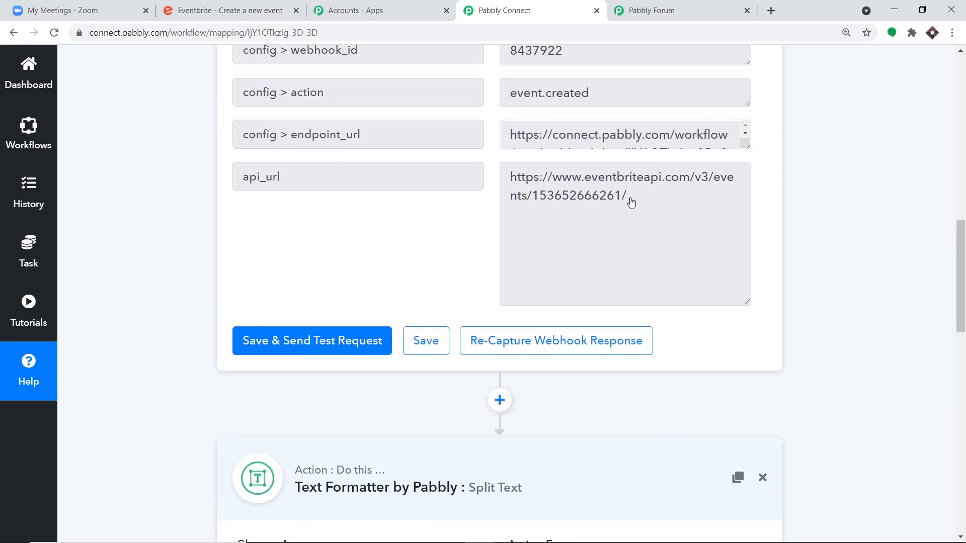
pyautogui.scroll(-6, 629, 201)
pyautogui.scroll(-6, 695, 247)
pyautogui.click(734, 254)
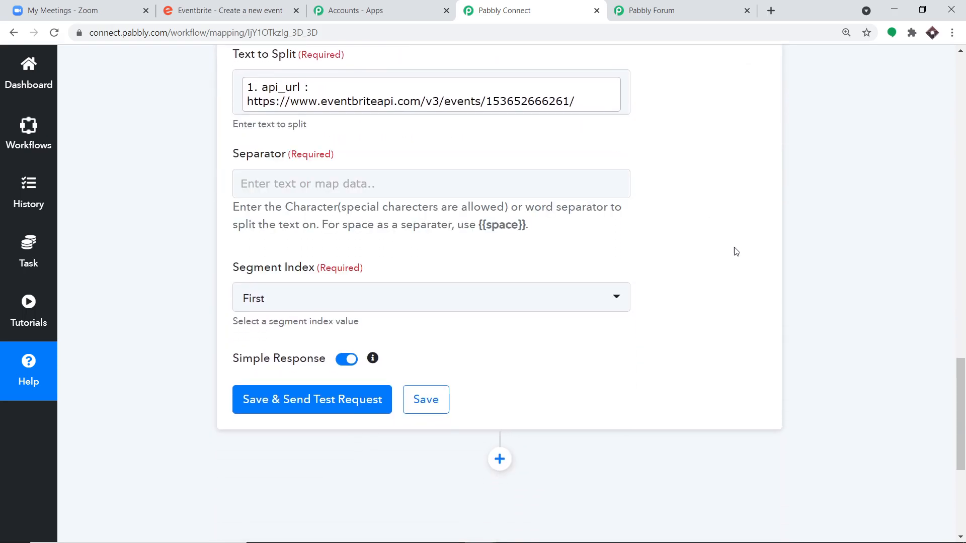
pyautogui.write('/')
pyautogui.click(765, 139)
# - Set the segment index to Second to Last, then save the Split Text action and send a test request
pyautogui.scroll(11, 697, 203)
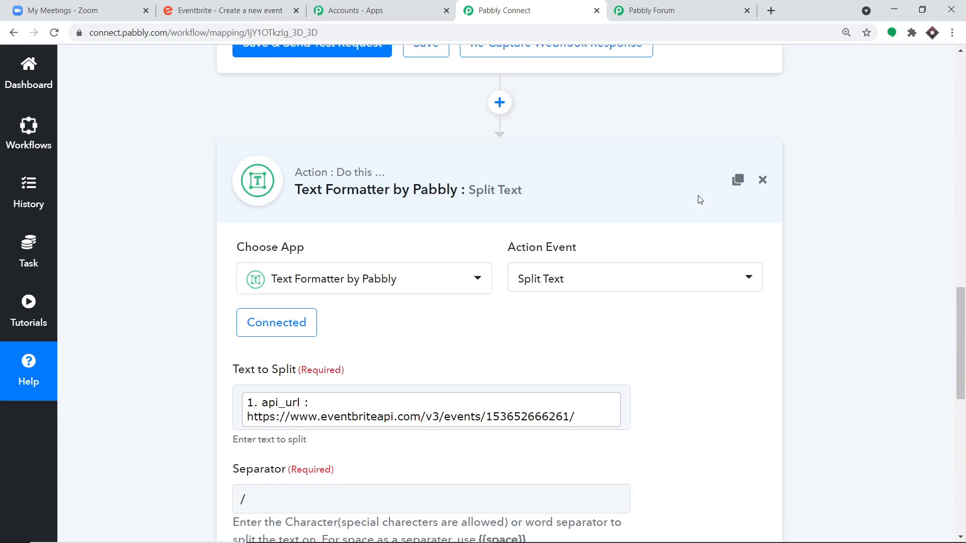
pyautogui.moveTo(533, 149); pyautogui.dragTo(619, 149)
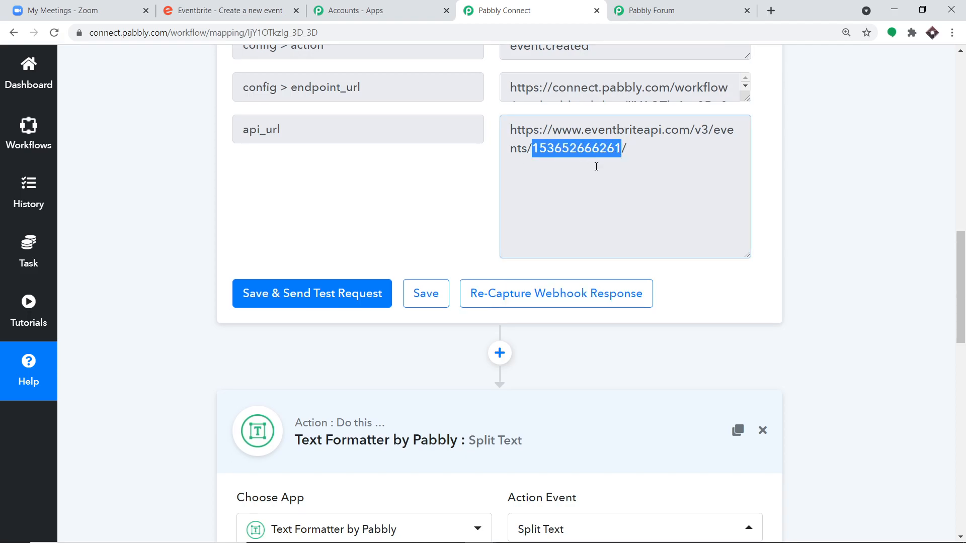
pyautogui.scroll(-11, 589, 161)
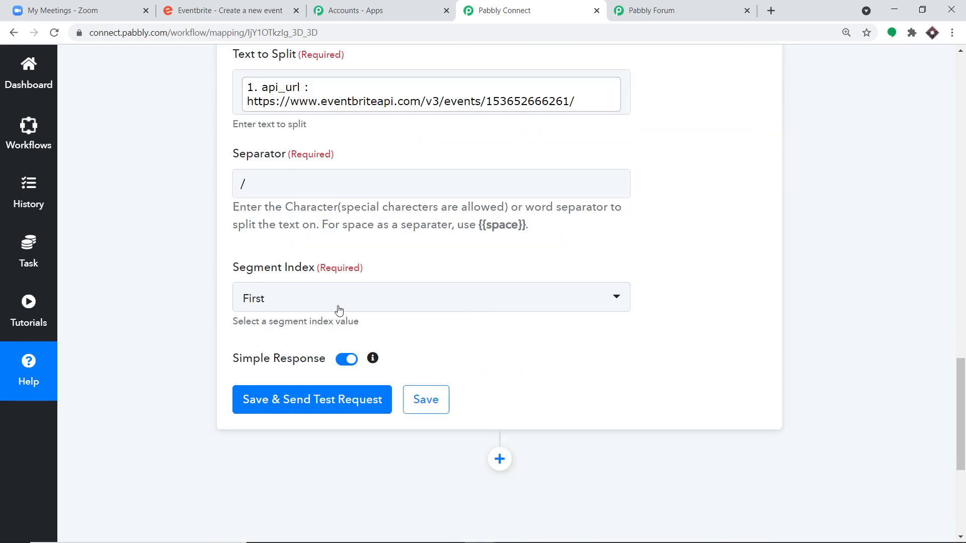
pyautogui.click(339, 310)
pyautogui.click(356, 457)
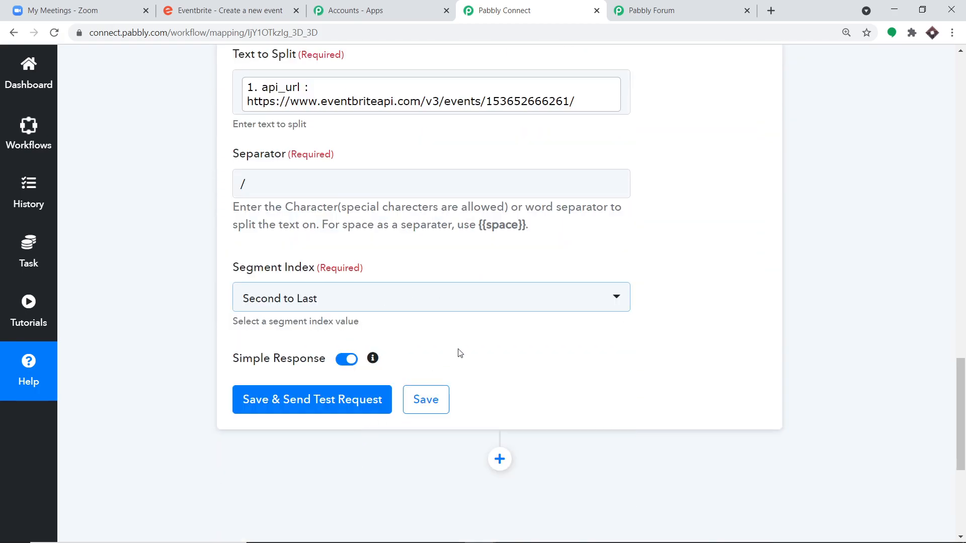
pyautogui.scroll(-1, 451, 356)
pyautogui.click(276, 335)
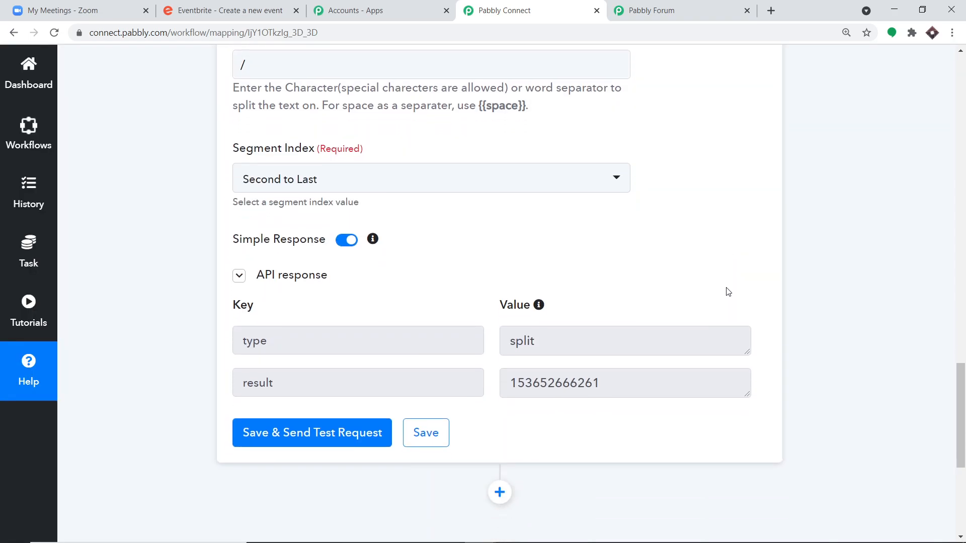
# - Compare the Split Text result with the event ID in the trigger's api_url value
pyautogui.moveTo(615, 380); pyautogui.dragTo(504, 380)
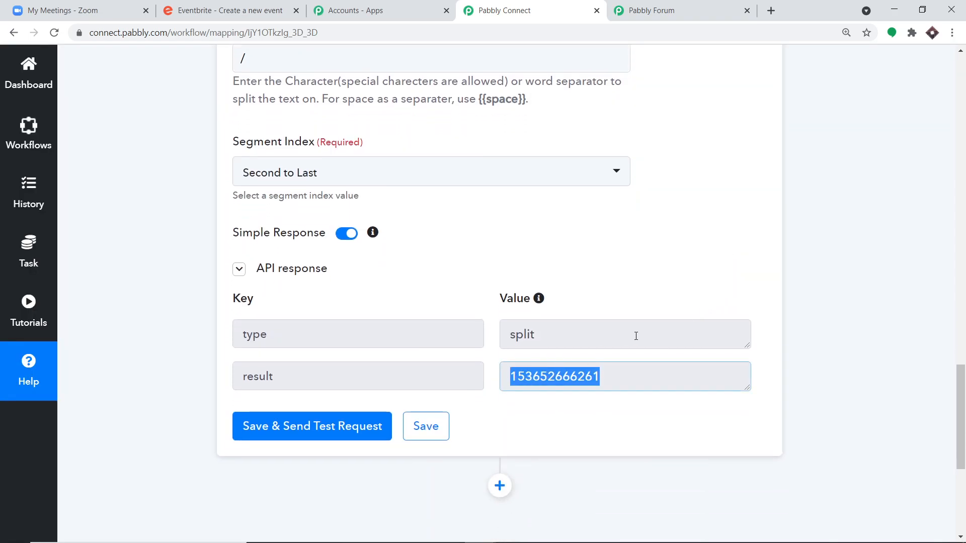
pyautogui.scroll(14, 650, 314)
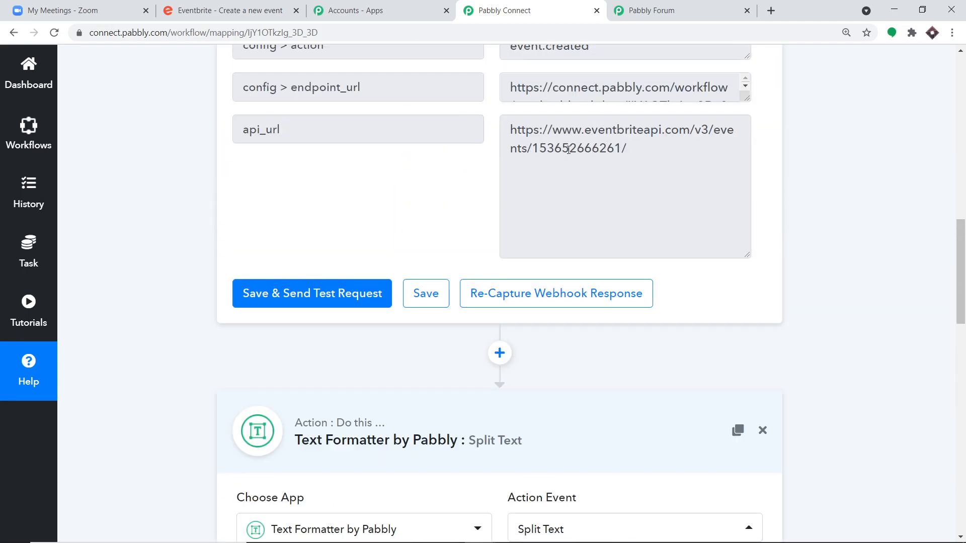
pyautogui.moveTo(624, 147); pyautogui.dragTo(534, 163)
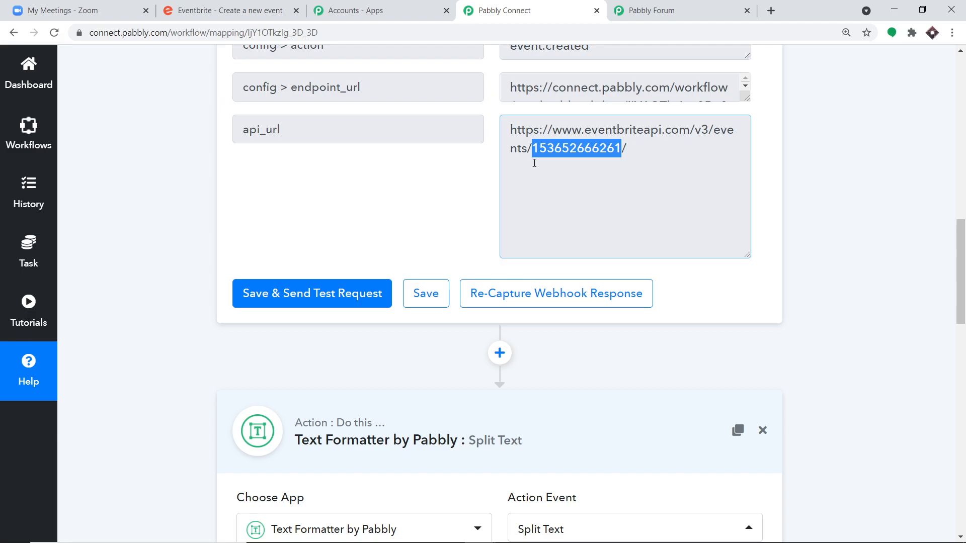
pyautogui.scroll(-14, 607, 189)
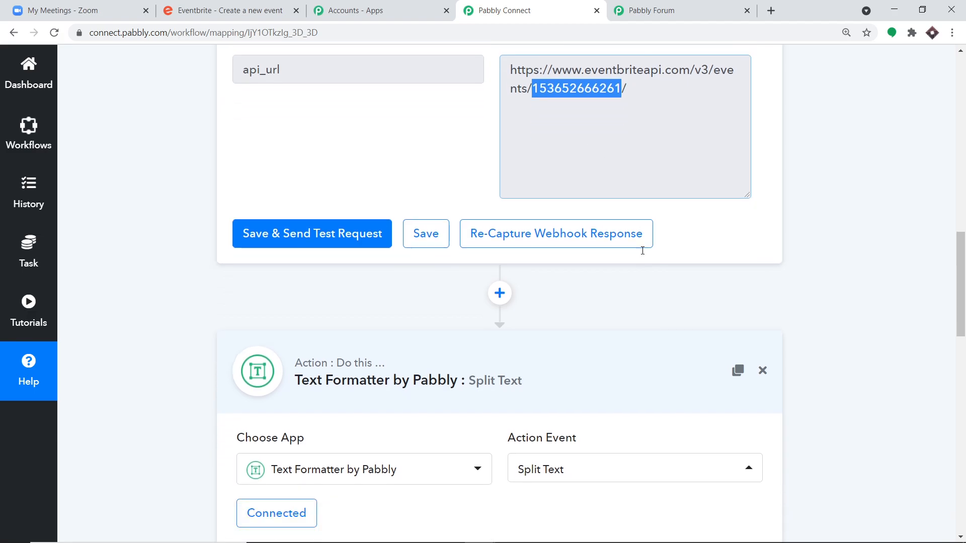
pyautogui.scroll(-3, 646, 267)
pyautogui.moveTo(614, 253); pyautogui.dragTo(514, 247)
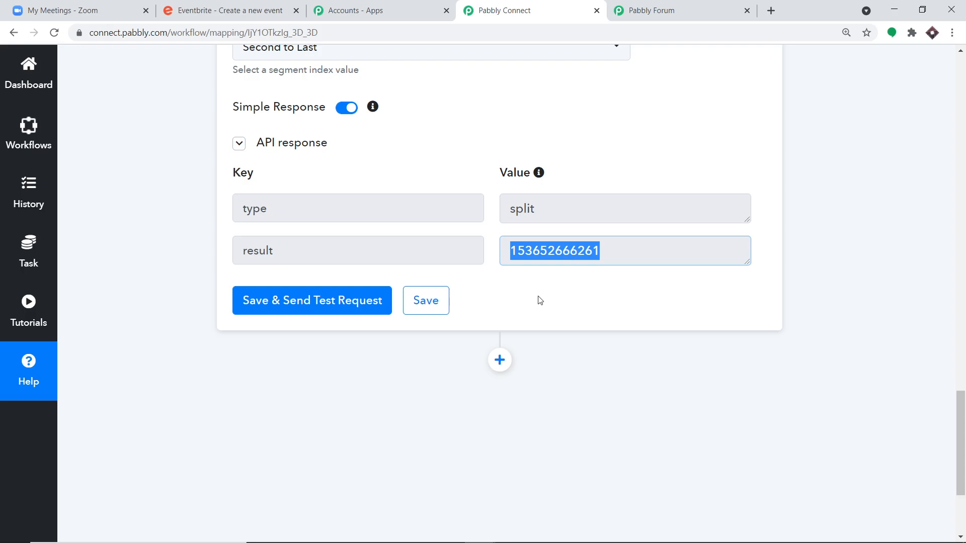
# - Add an Eventbrite action step after the Split Text step and set its action event to Get Event
pyautogui.scroll(-1, 502, 352)
pyautogui.click(500, 295)
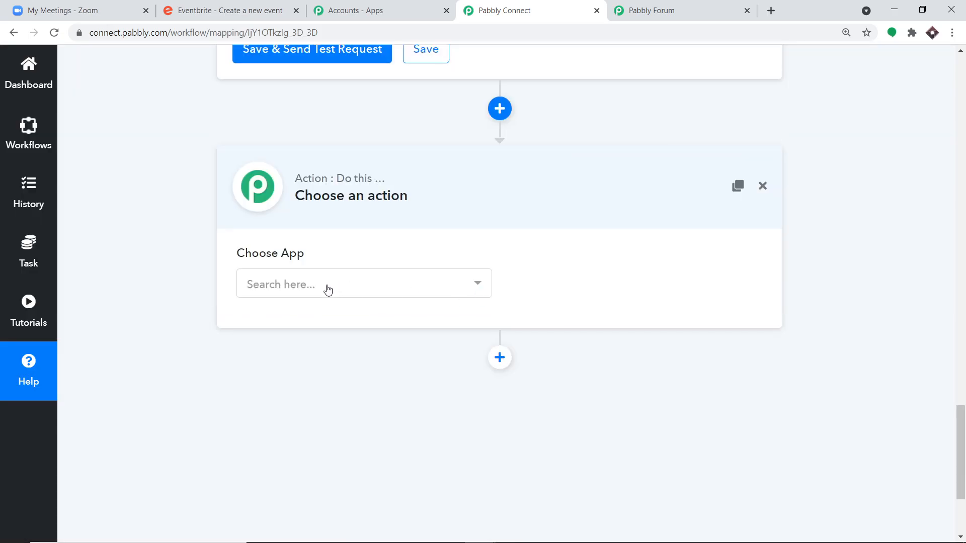
pyautogui.click(325, 290)
pyautogui.write('event')
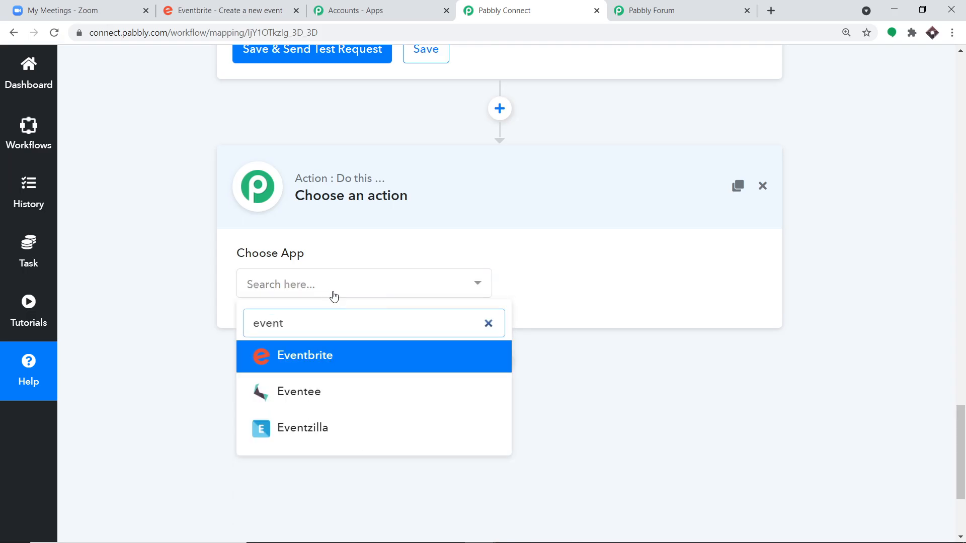
pyautogui.click(360, 357)
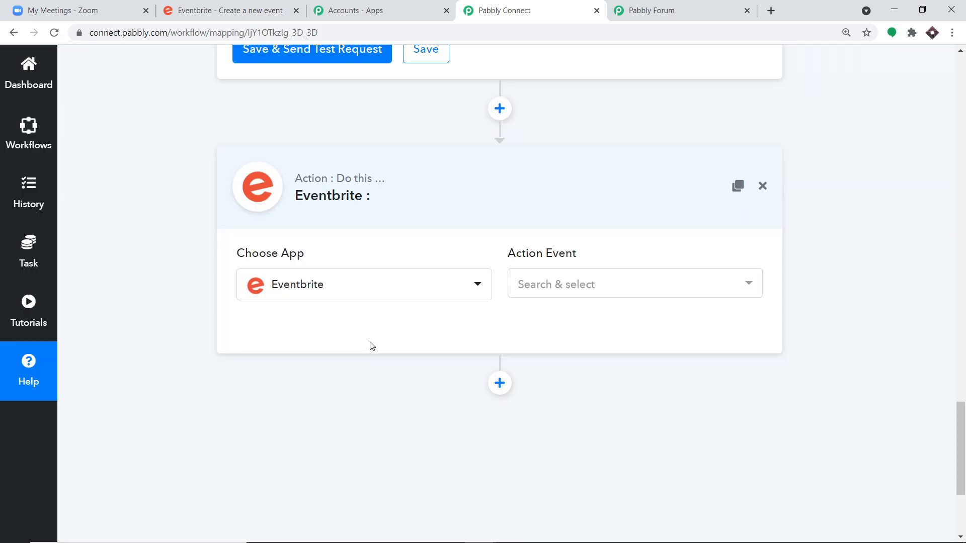
pyautogui.click(567, 289)
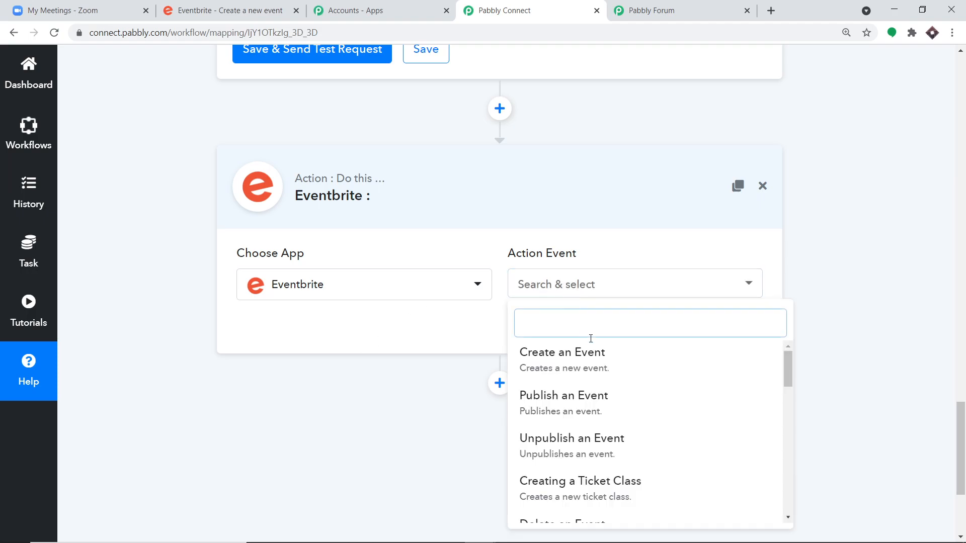
pyautogui.scroll(-5, 611, 390)
pyautogui.scroll(-1, 611, 392)
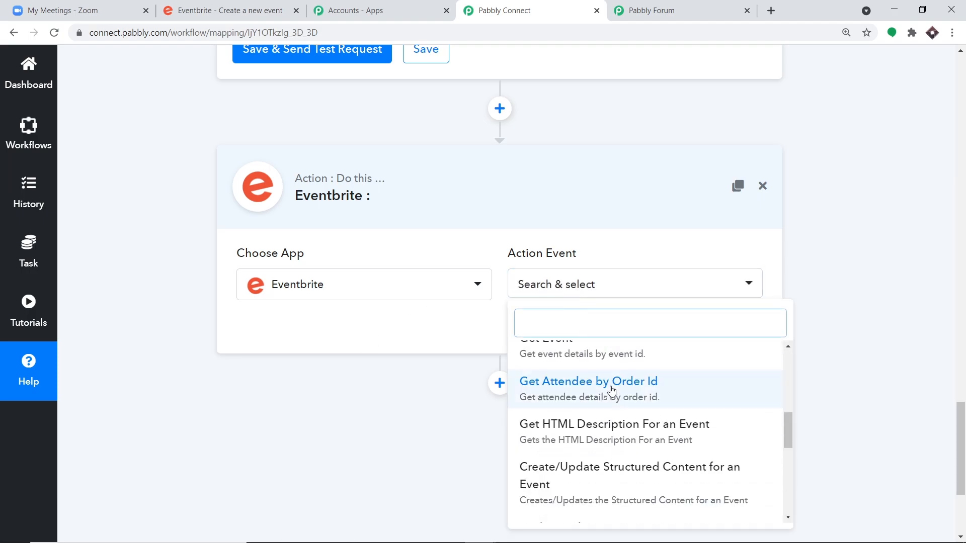
pyautogui.scroll(1, 604, 390)
pyautogui.click(597, 414)
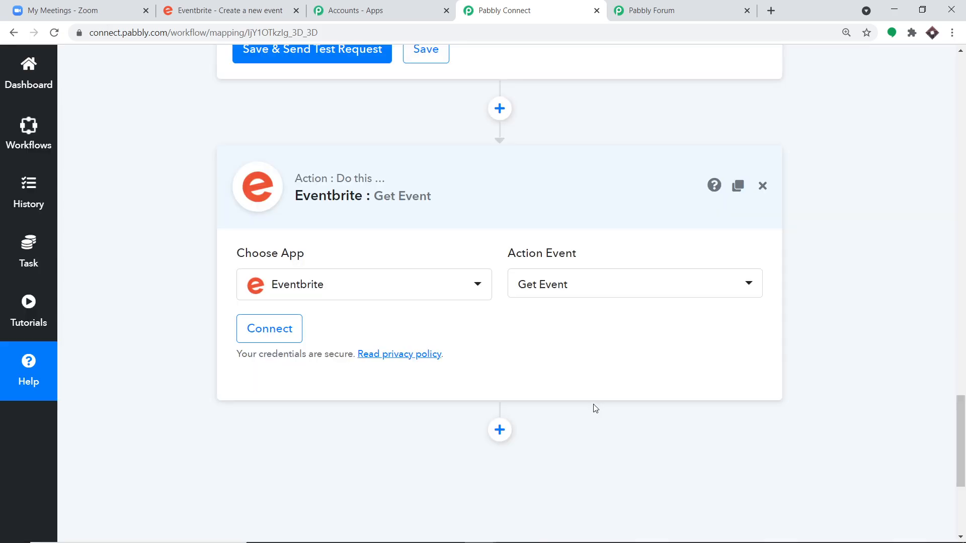
pyautogui.scroll(4, 589, 342)
pyautogui.scroll(-4, 602, 255)
pyautogui.click(270, 329)
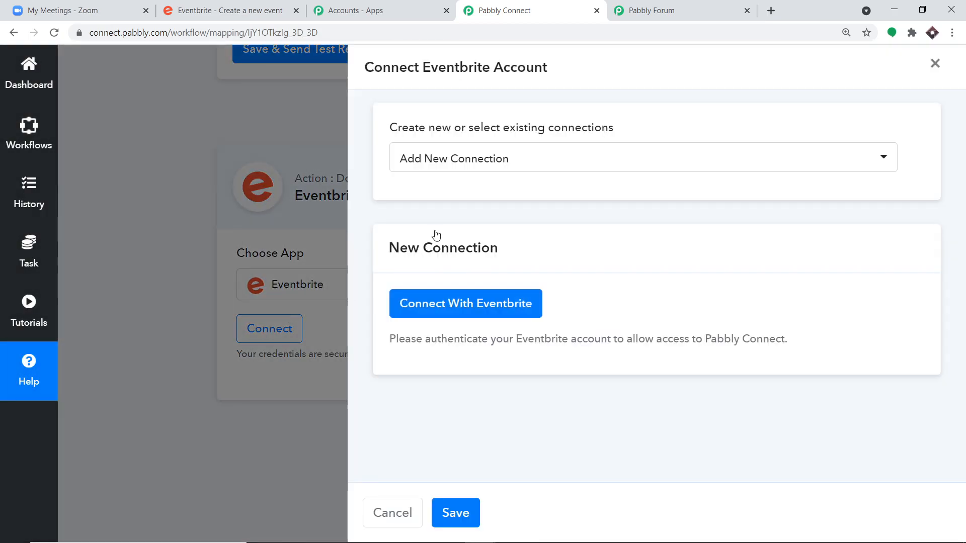
pyautogui.click(502, 167)
pyautogui.click(476, 267)
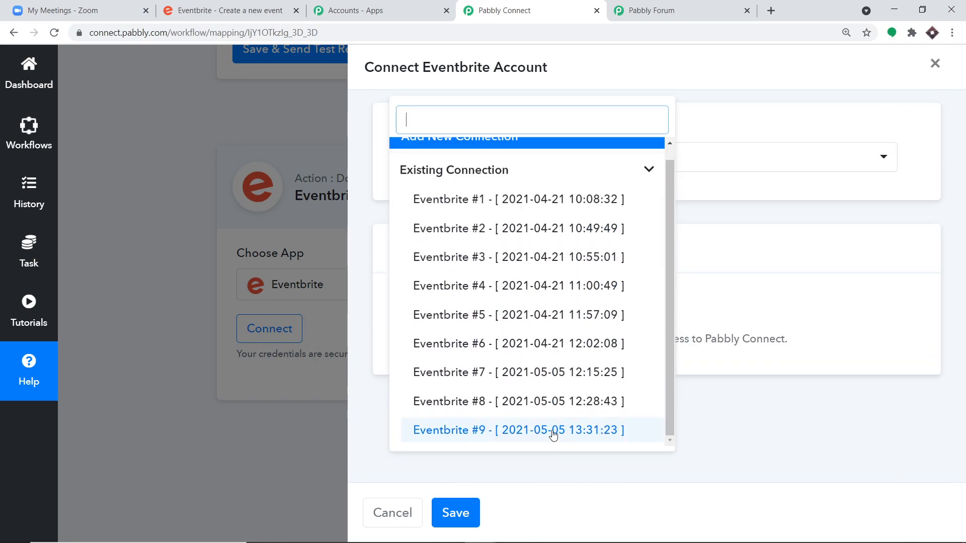
pyautogui.click(538, 433)
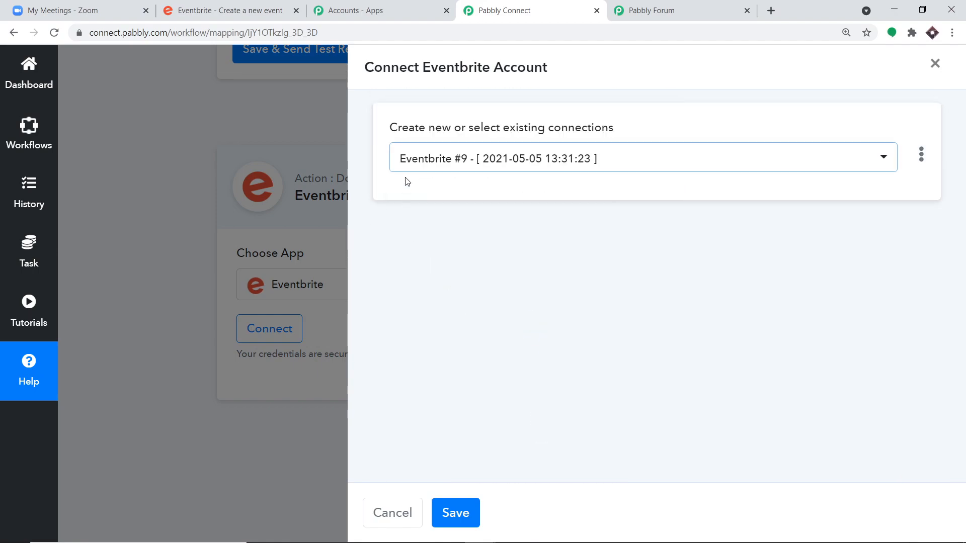
pyautogui.click(456, 513)
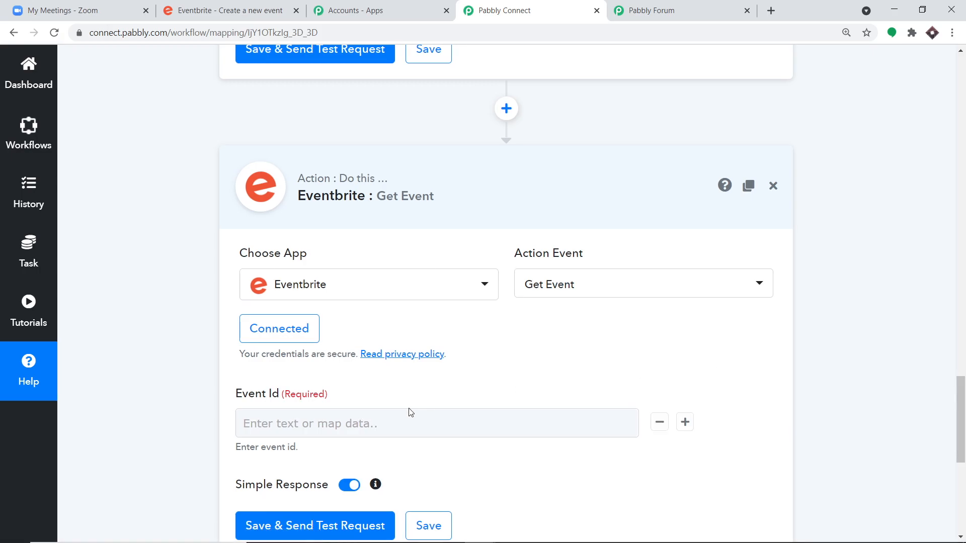
# - Map the Split Text result into the Event Id field of Get Event, then save the step and send a test request
pyautogui.scroll(-3, 371, 418)
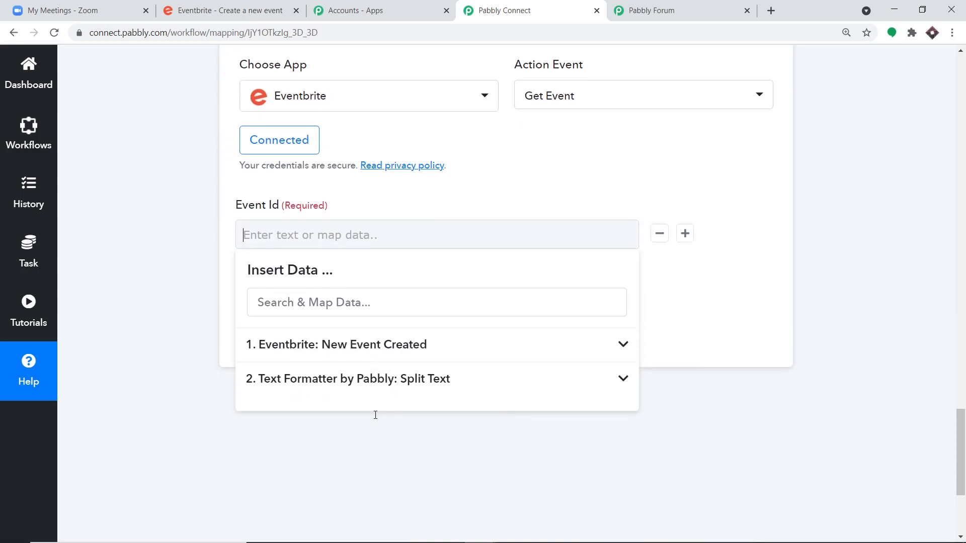
pyautogui.click(376, 415)
pyautogui.click(289, 245)
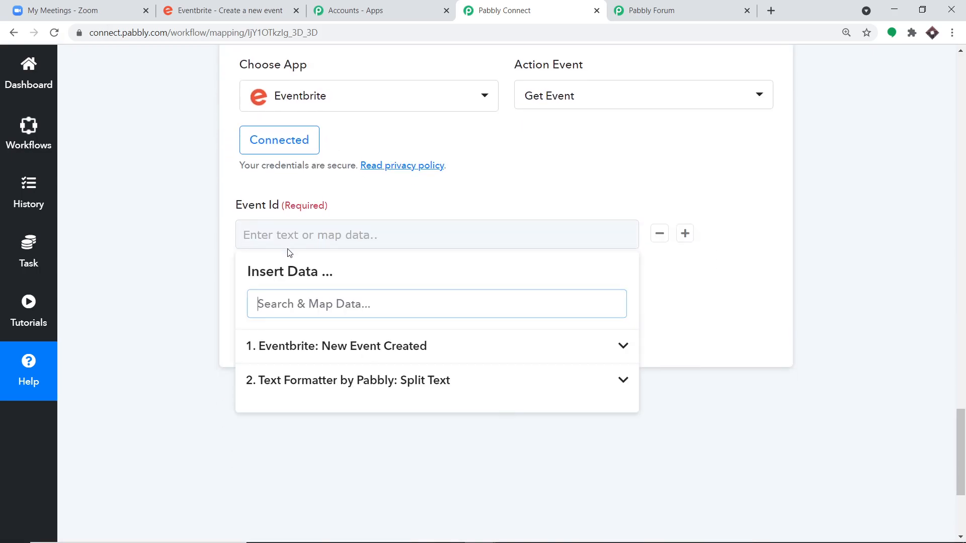
pyautogui.click(332, 380)
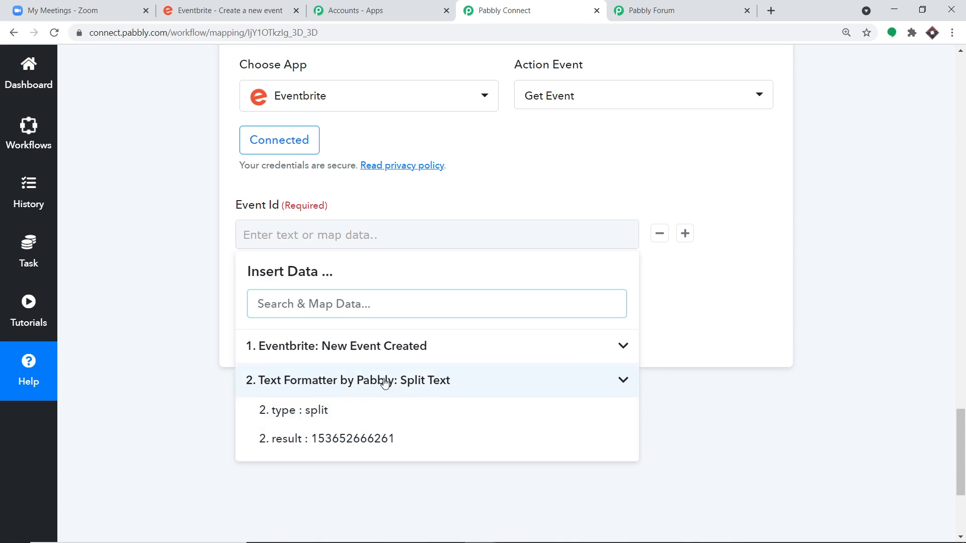
pyautogui.click(375, 440)
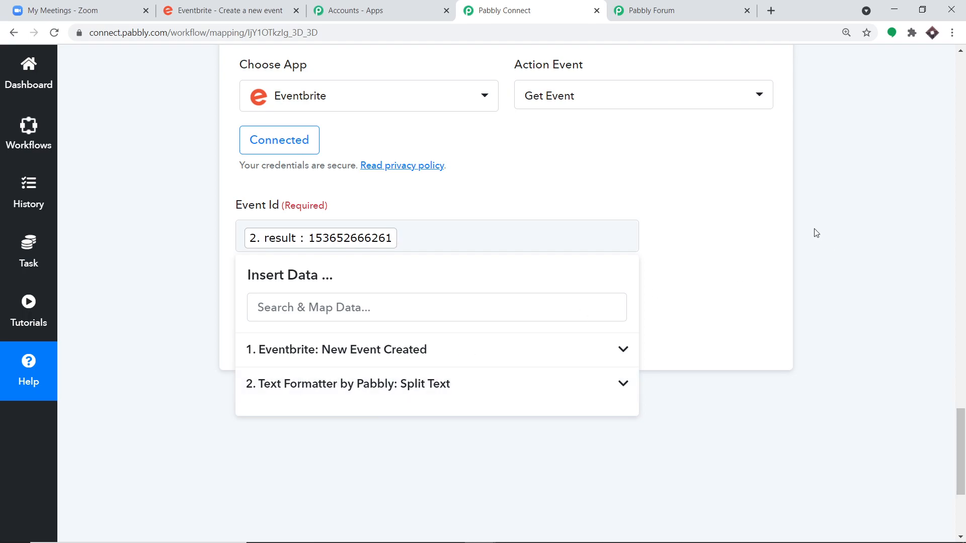
pyautogui.click(768, 209)
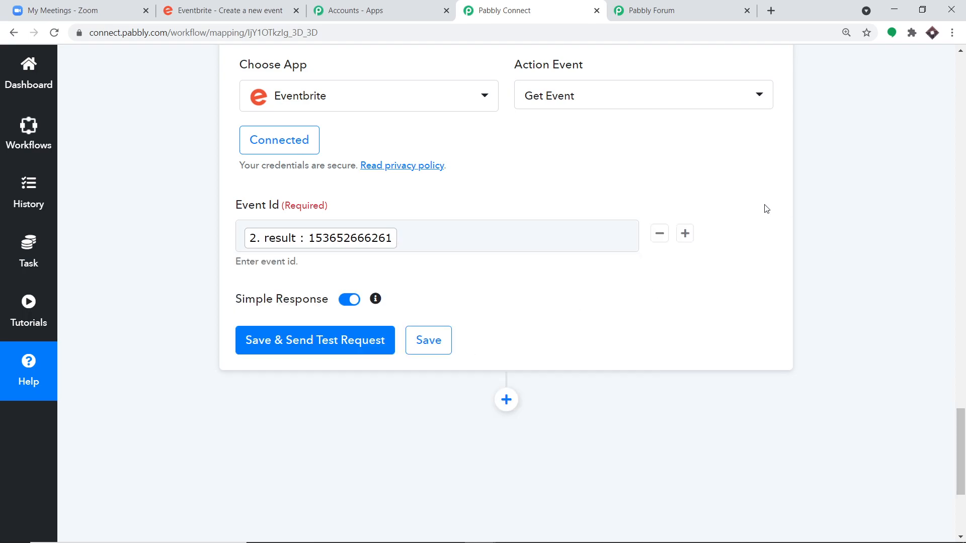
pyautogui.click(344, 340)
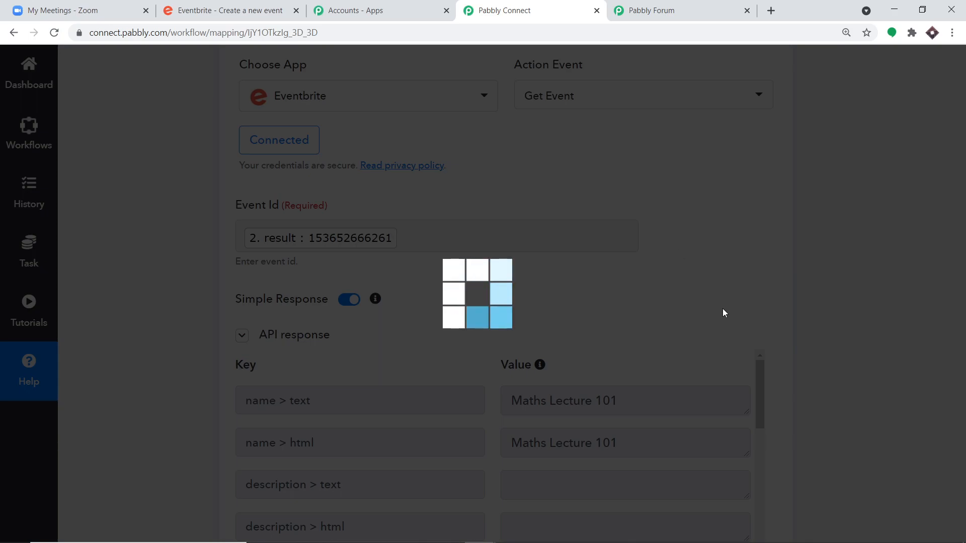
# - Review the Get Event API response for the event's name, start and end times and other details
pyautogui.scroll(-2, 730, 326)
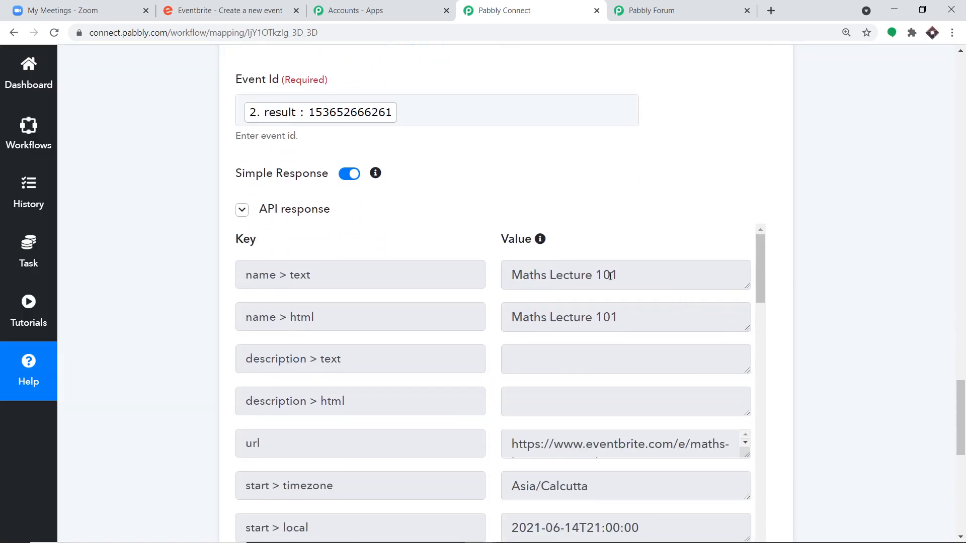
pyautogui.scroll(-3, 634, 307)
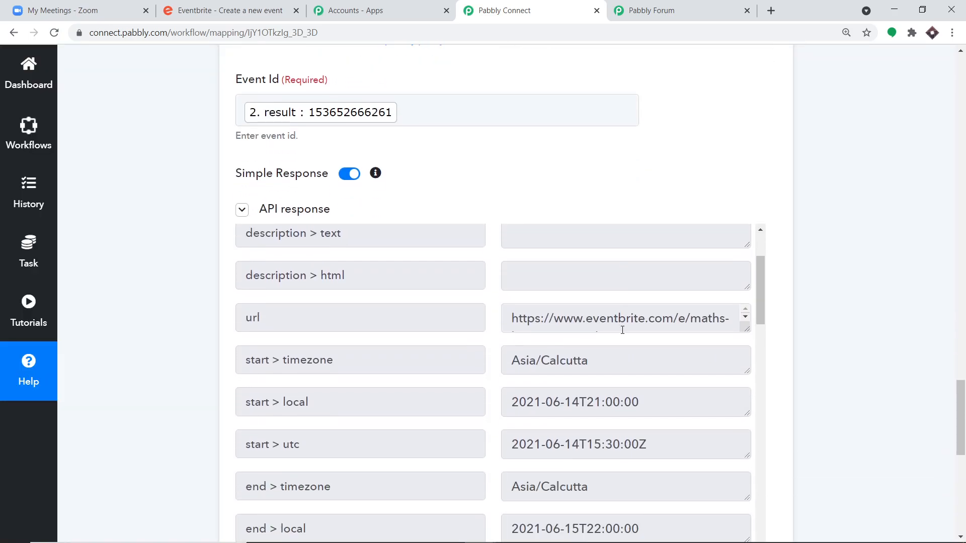
pyautogui.scroll(-5, 512, 357)
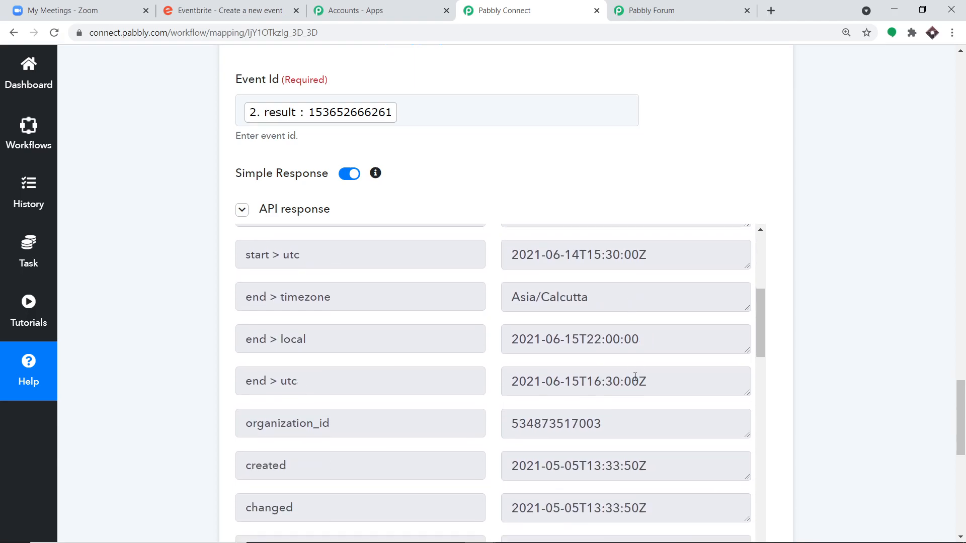
pyautogui.scroll(1, 427, 353)
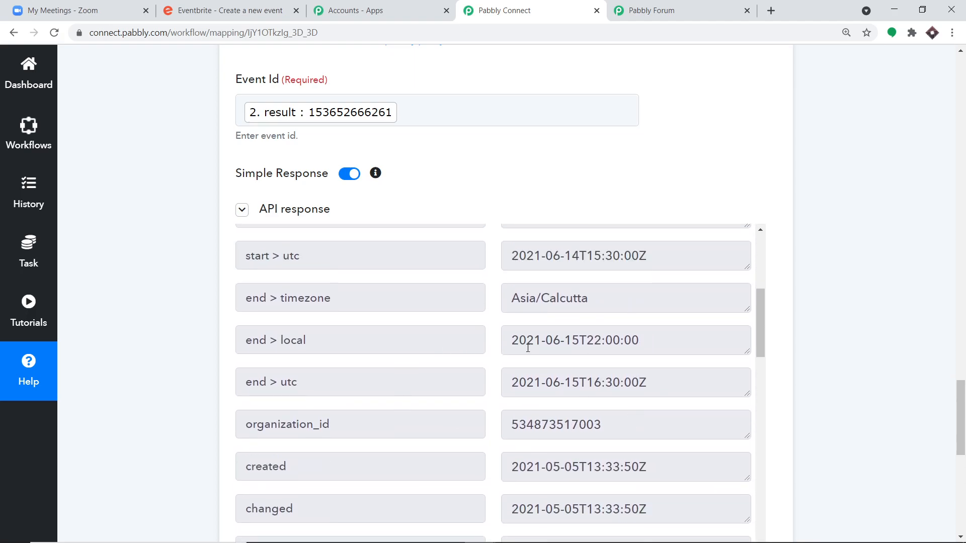
pyautogui.scroll(-5, 601, 348)
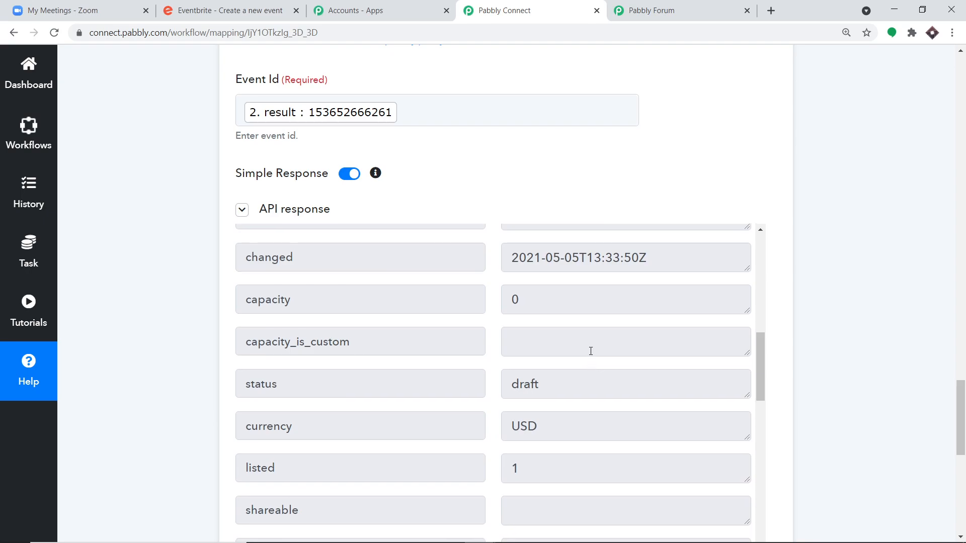
pyautogui.scroll(-1, 592, 359)
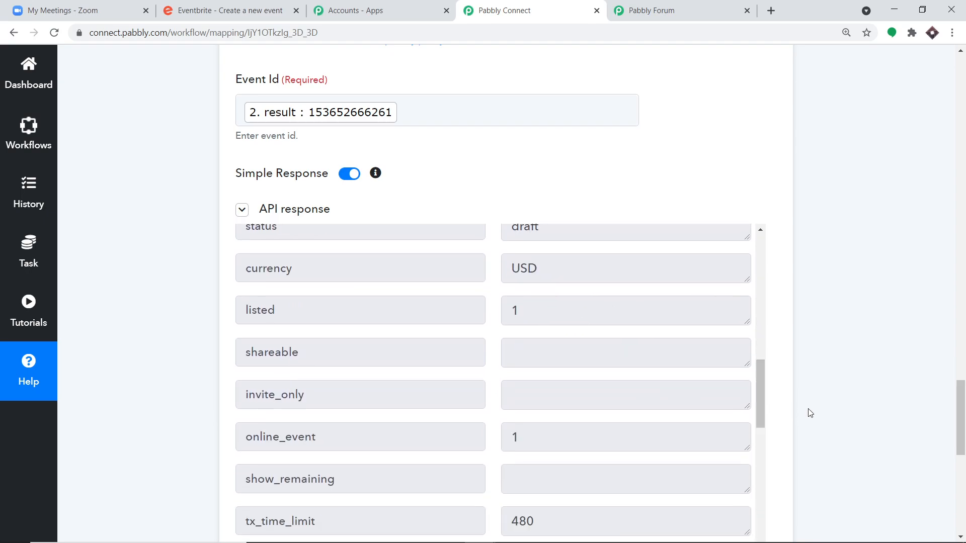
pyautogui.scroll(-1, 936, 410)
# - Add a Zoom action step after the Get Event step and set its action event to Create a Meeting
pyautogui.moveTo(960, 409); pyautogui.dragTo(964, 488)
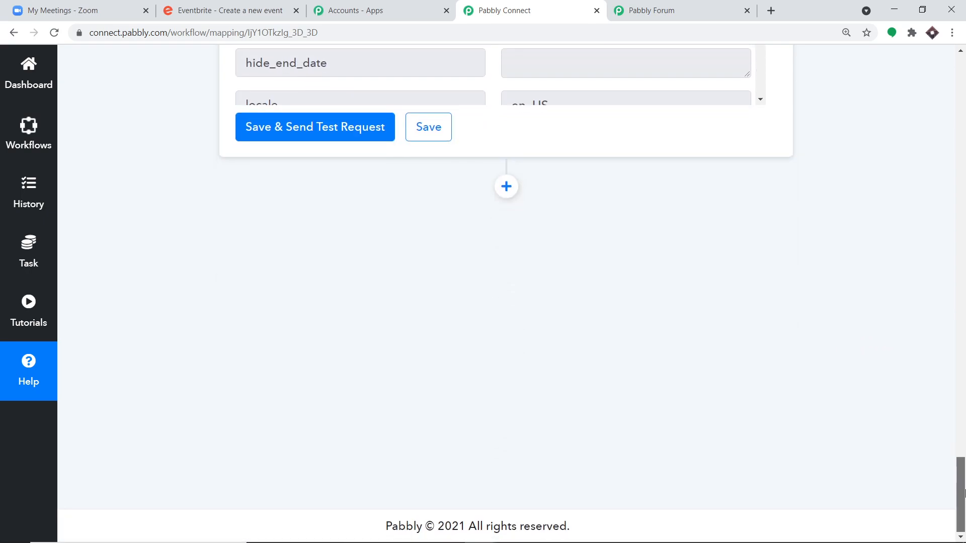
pyautogui.click(517, 190)
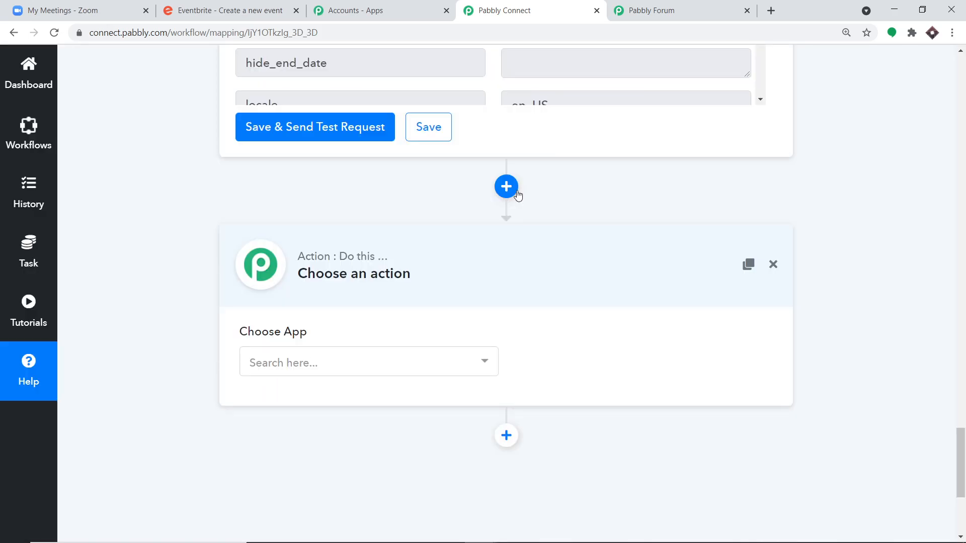
pyautogui.click(364, 365)
pyautogui.write('zoom')
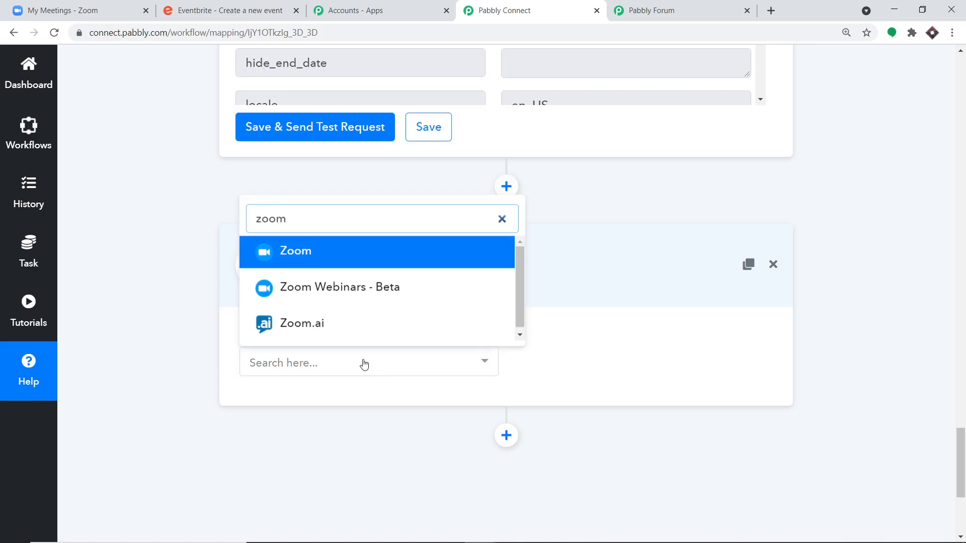
pyautogui.click(348, 250)
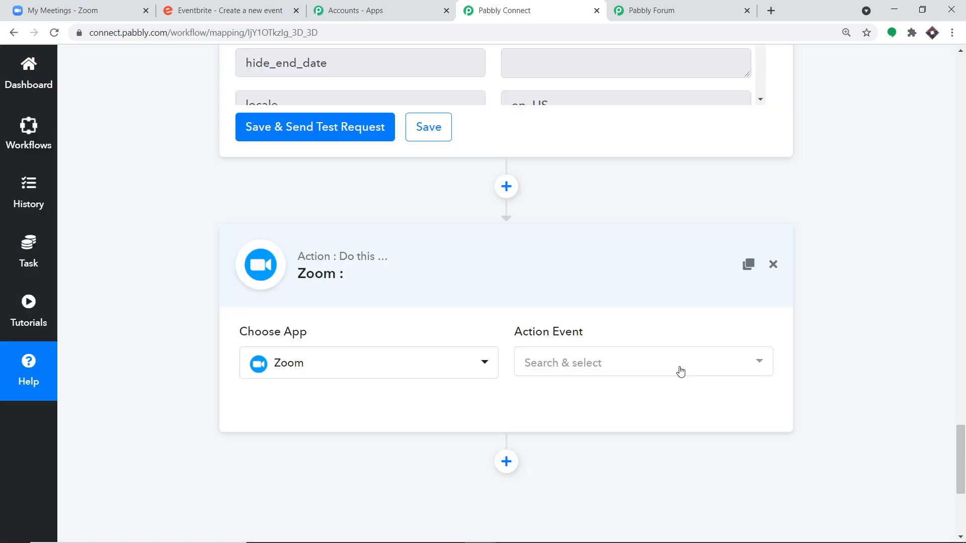
pyautogui.click(679, 371)
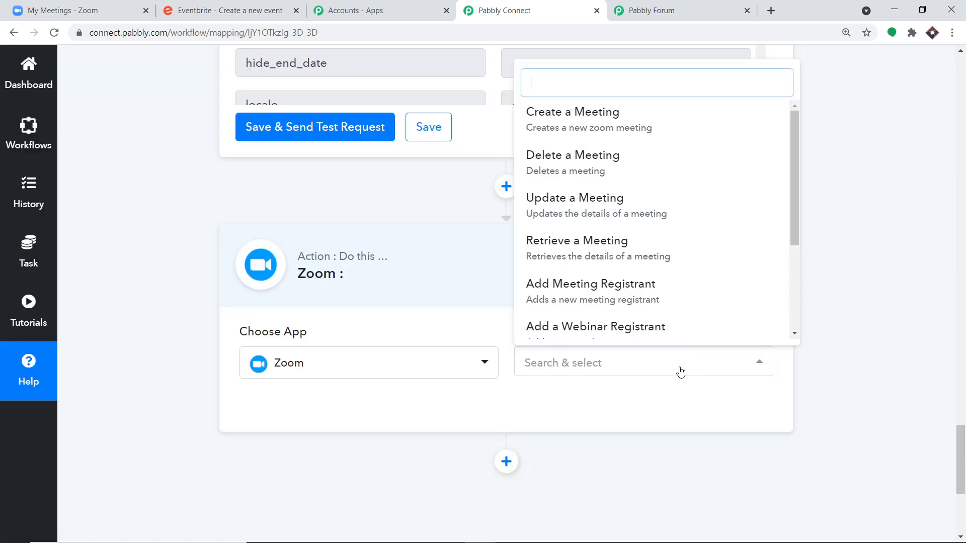
pyautogui.click(660, 128)
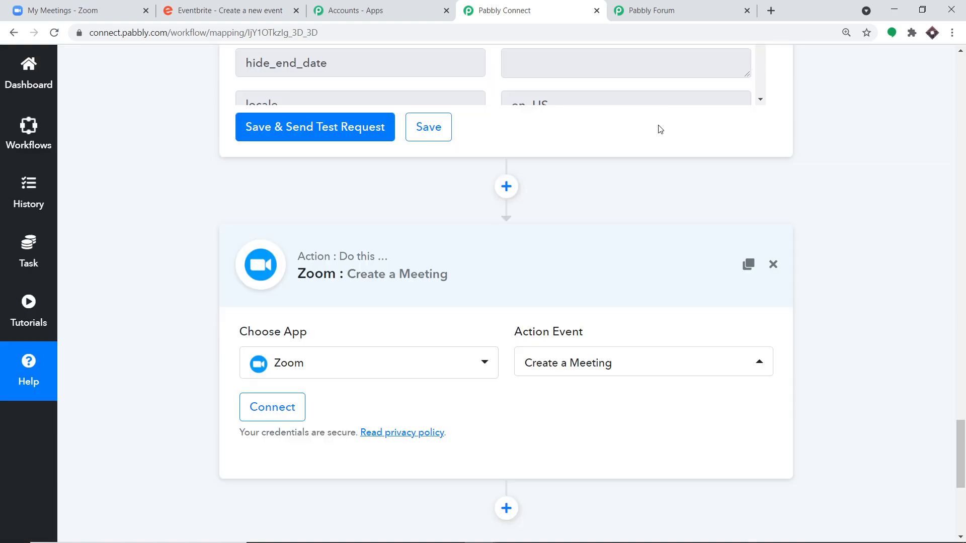
# - Authorize a new Zoom connection for the Create a Meeting step and accept the authorization
pyautogui.click(273, 410)
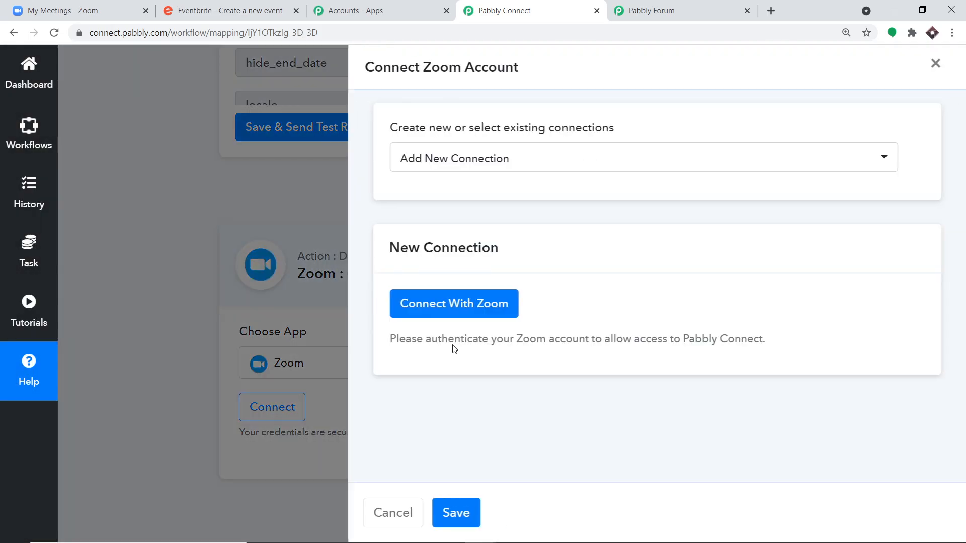
pyautogui.click(450, 300)
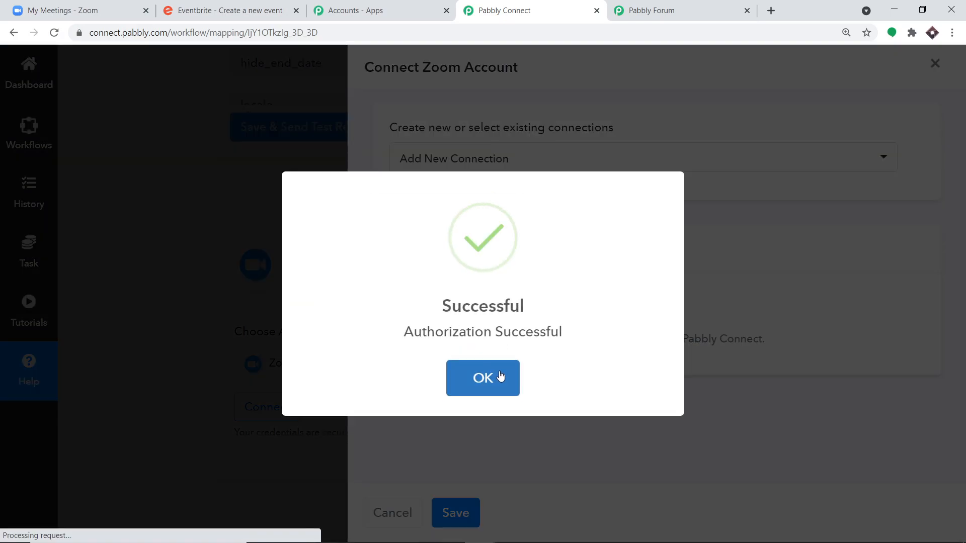
pyautogui.click(483, 378)
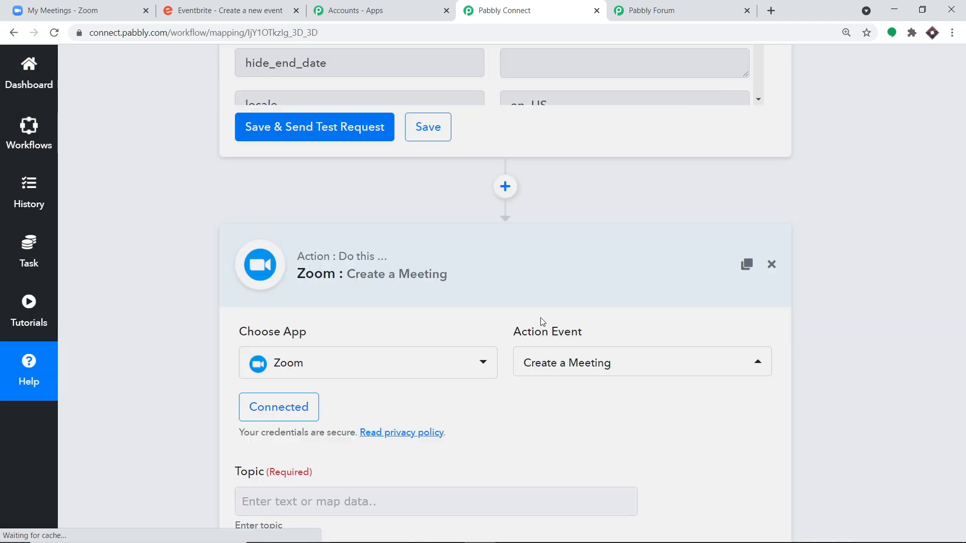
# - Map the name > text value from Get Event into the Topic field of the Zoom meeting
pyautogui.scroll(-1, 548, 319)
pyautogui.scroll(-1, 523, 307)
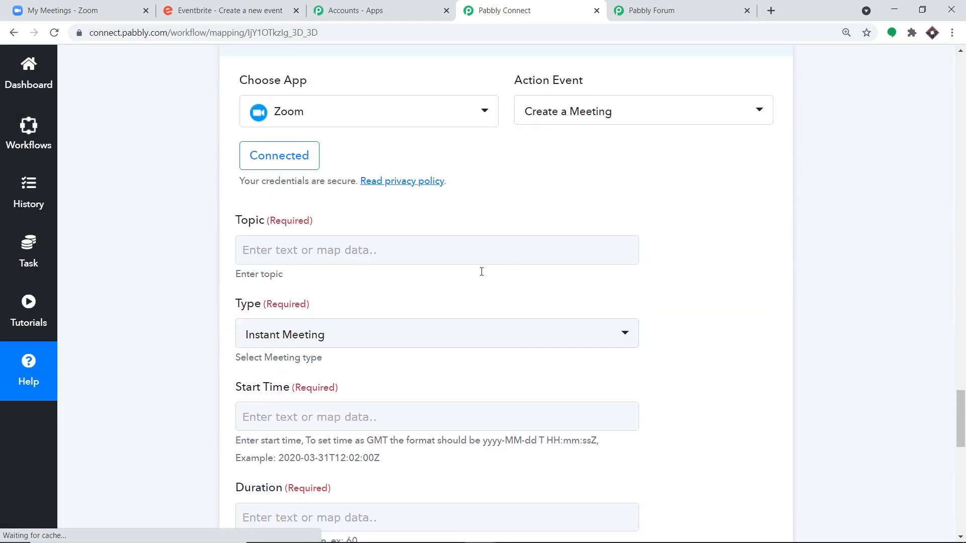
pyautogui.scroll(-1, 375, 259)
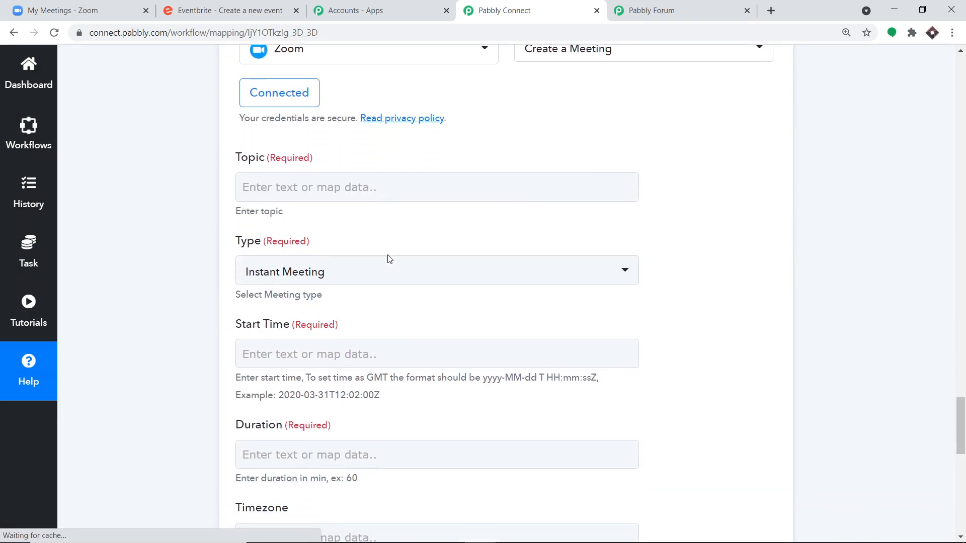
pyautogui.click(374, 188)
pyautogui.moveTo(347, 305); pyautogui.dragTo(351, 369)
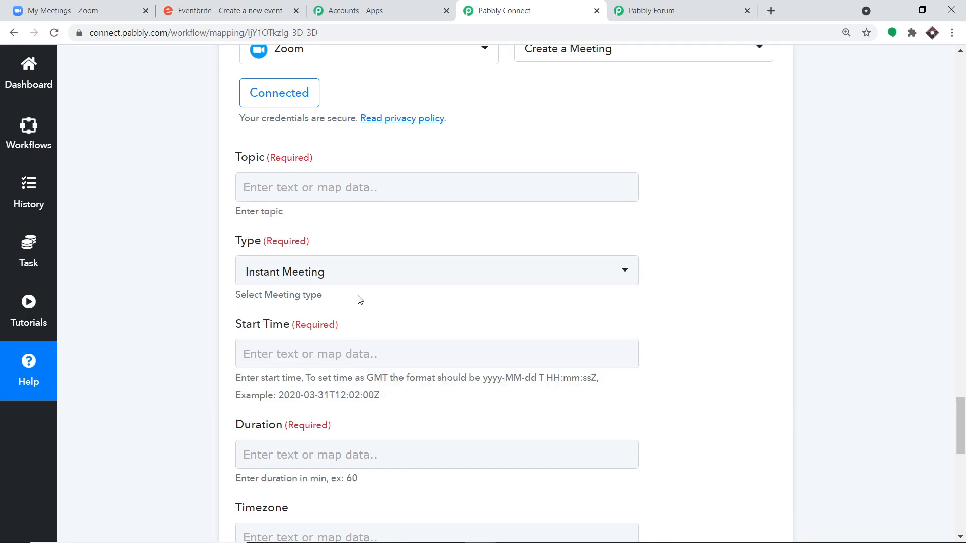
pyautogui.click(343, 183)
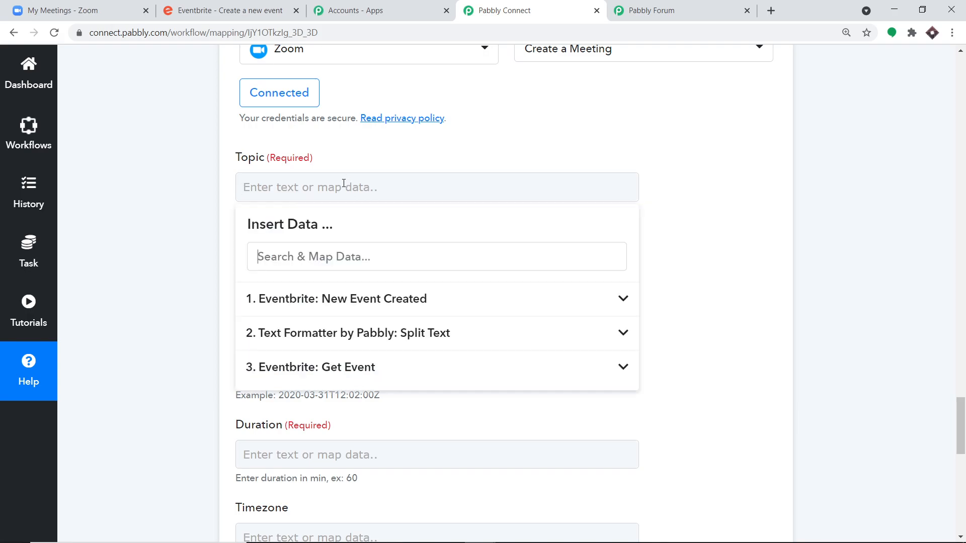
pyautogui.click(310, 366)
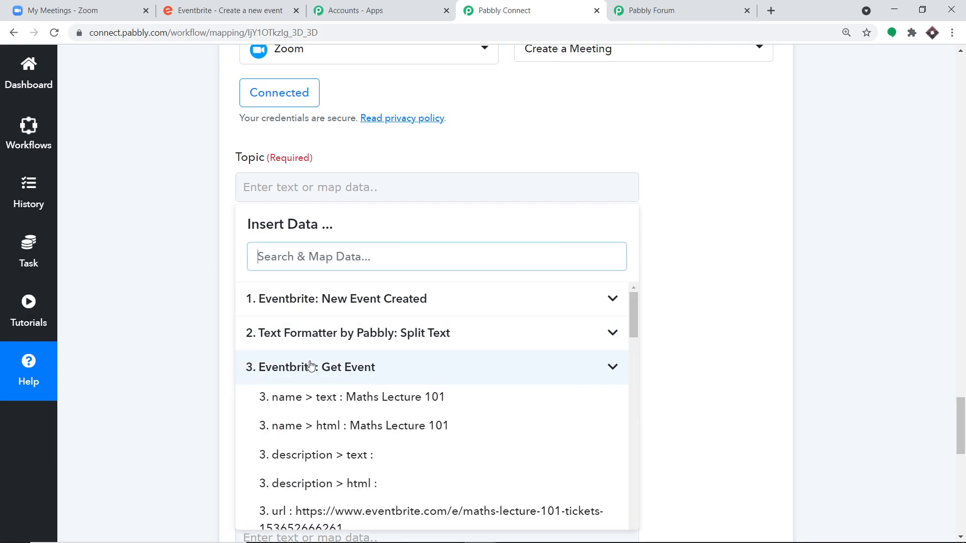
pyautogui.click(353, 407)
pyautogui.click(701, 198)
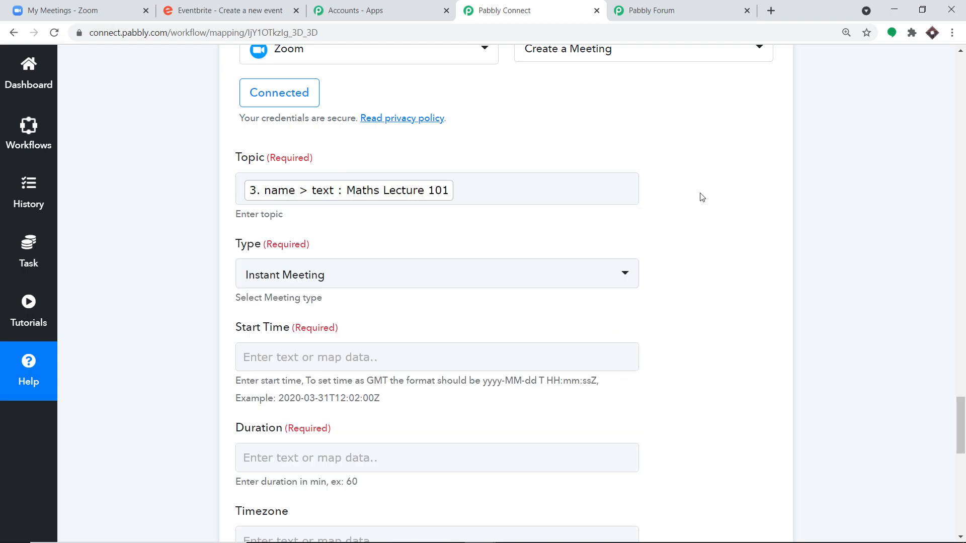
# - Set the Zoom meeting type to Scheduled Meeting
pyautogui.scroll(-2, 701, 207)
pyautogui.scroll(-1, 702, 215)
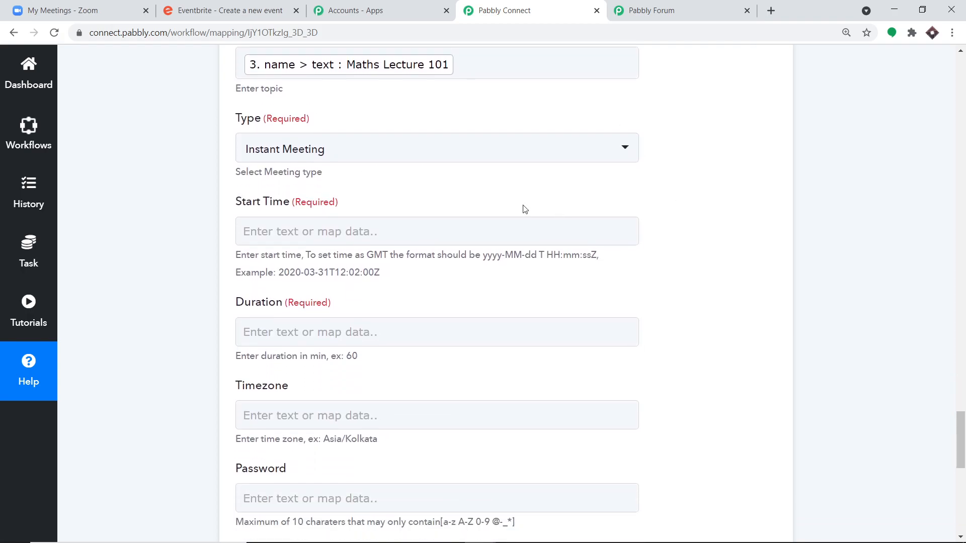
pyautogui.click(320, 151)
pyautogui.click(328, 246)
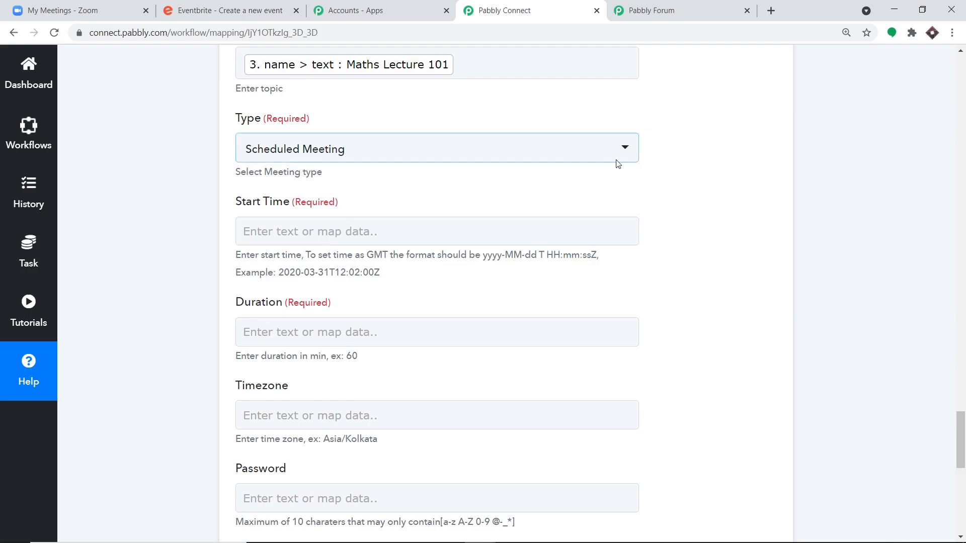
# - Map the start > local value from Get Event into the meeting's Start Time field
pyautogui.scroll(-2, 652, 166)
pyautogui.click(380, 168)
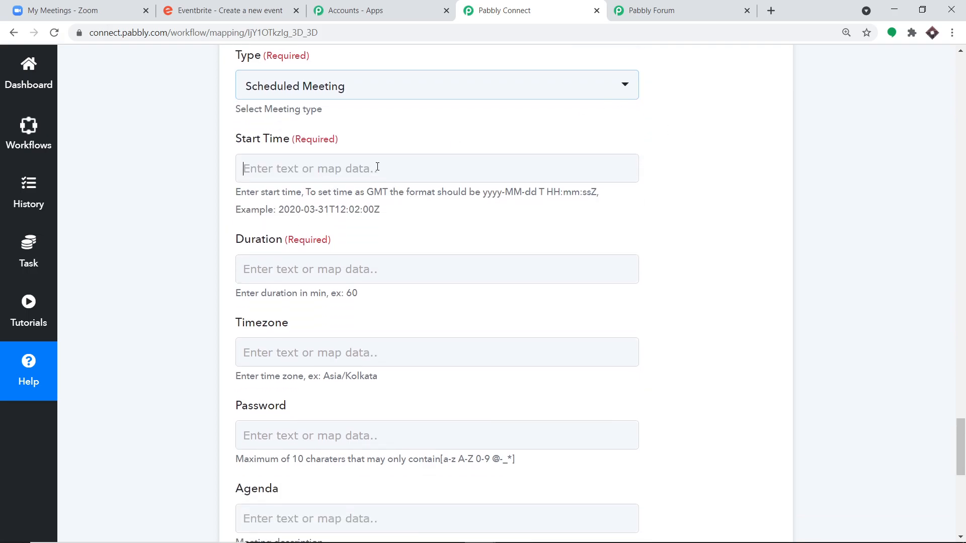
pyautogui.click(378, 349)
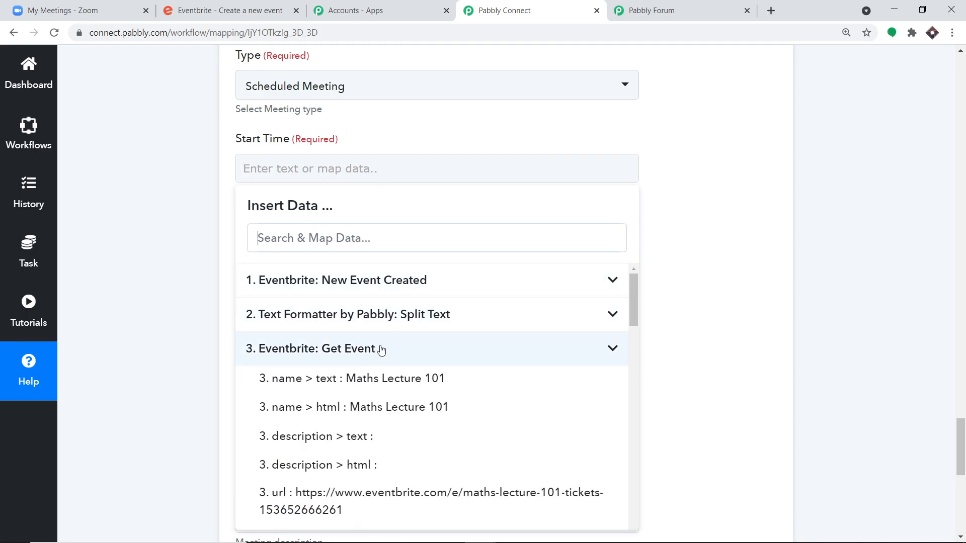
pyautogui.scroll(-3, 508, 385)
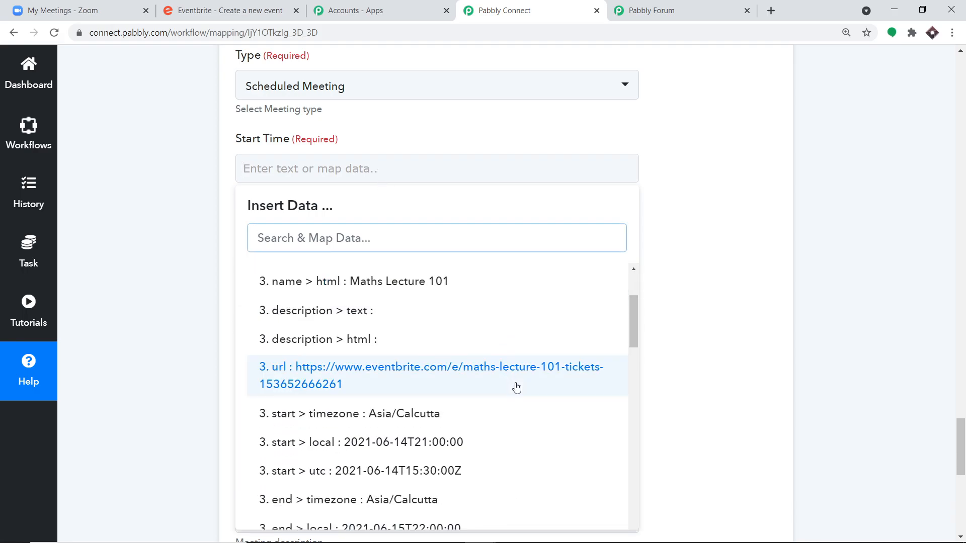
pyautogui.scroll(-3, 487, 442)
pyautogui.scroll(1, 488, 442)
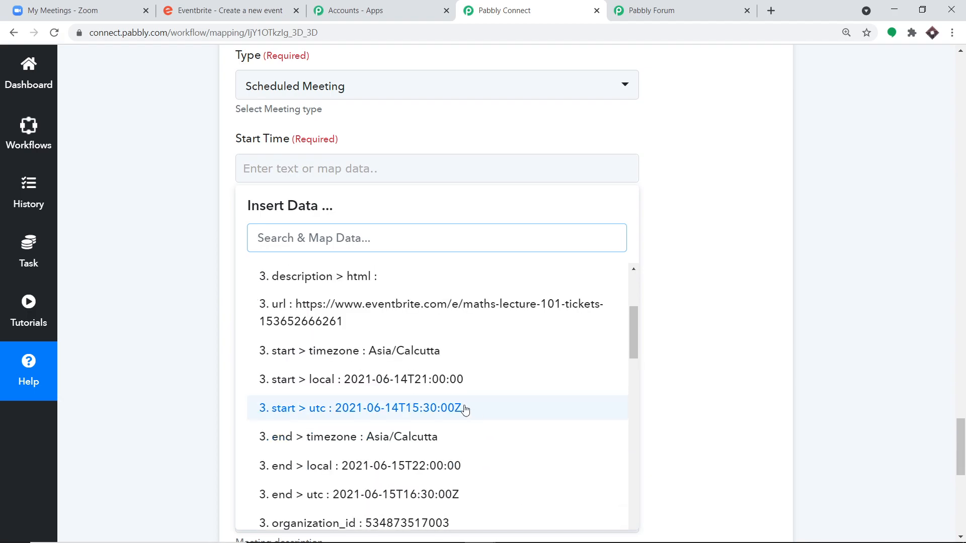
pyautogui.click(464, 385)
pyautogui.click(718, 218)
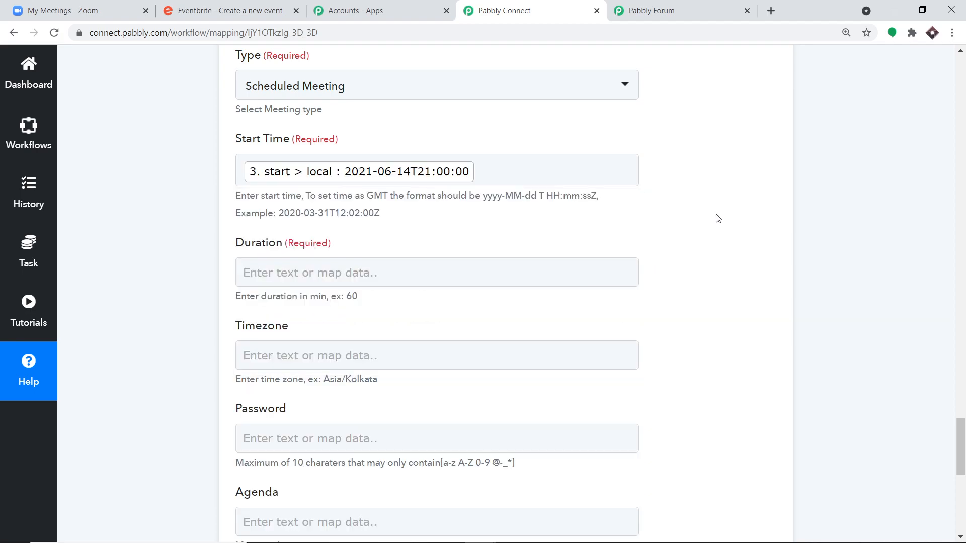
# - Set the meeting's duration to 60 minutes
pyautogui.scroll(-1, 693, 219)
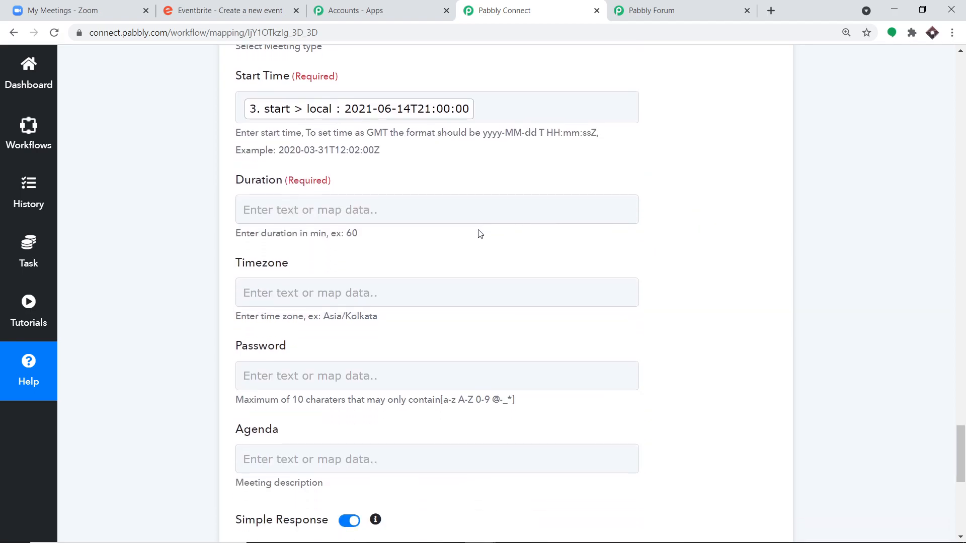
pyautogui.click(380, 212)
pyautogui.write('60')
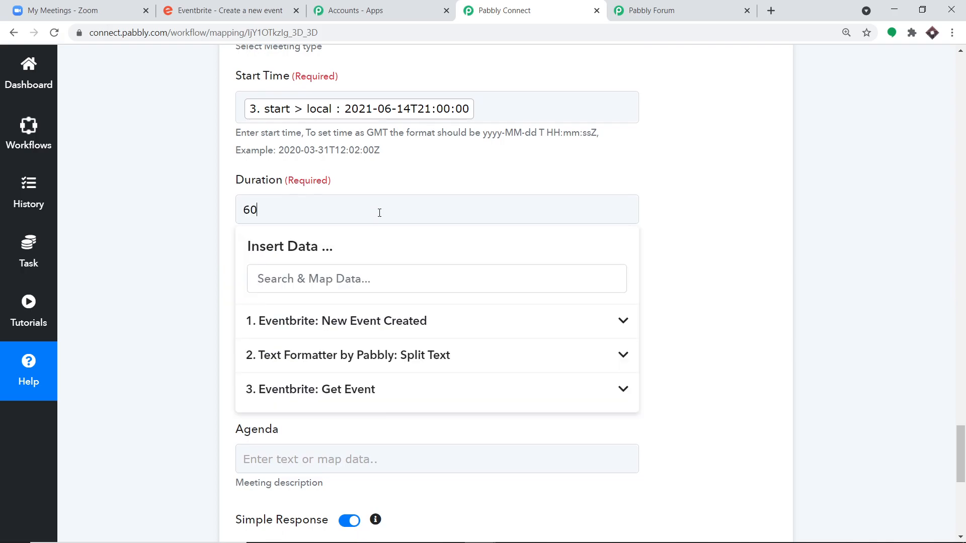
pyautogui.click(471, 169)
pyautogui.scroll(-1, 470, 189)
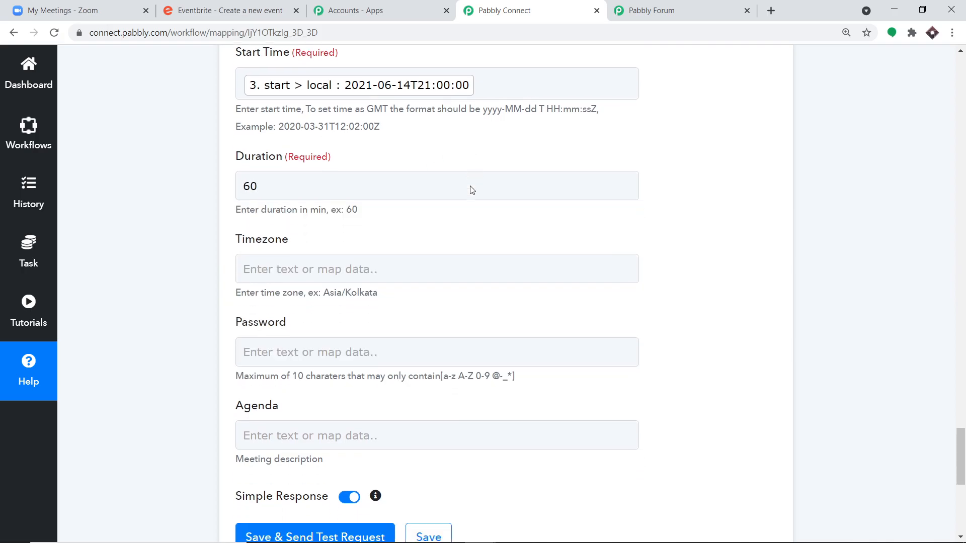
# - Copy the example time zone Asia/Kolkata into the meeting's Timezone field
pyautogui.moveTo(382, 260); pyautogui.dragTo(323, 256)
pyautogui.rightClick(325, 256)
pyautogui.click(336, 263)
pyautogui.rightClick(312, 232)
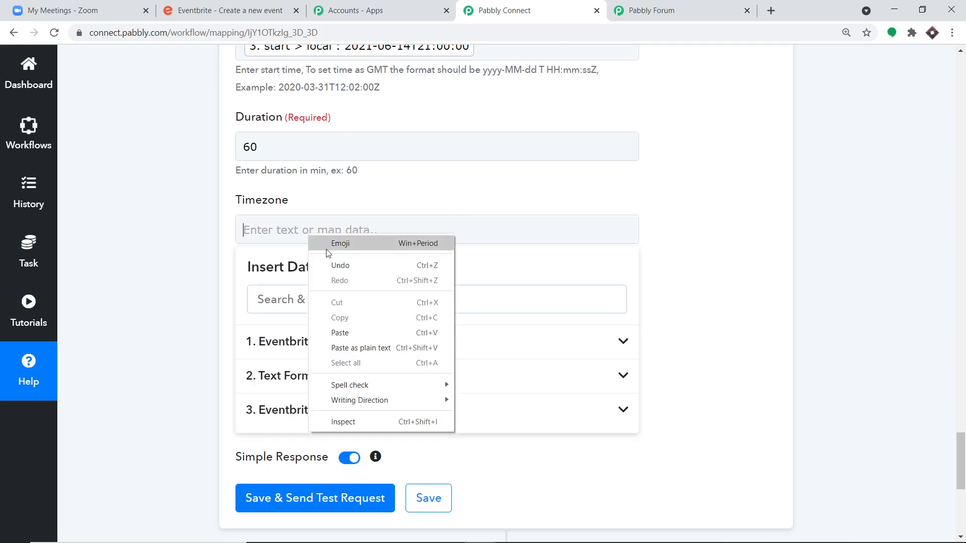
pyautogui.click(355, 328)
pyautogui.click(729, 151)
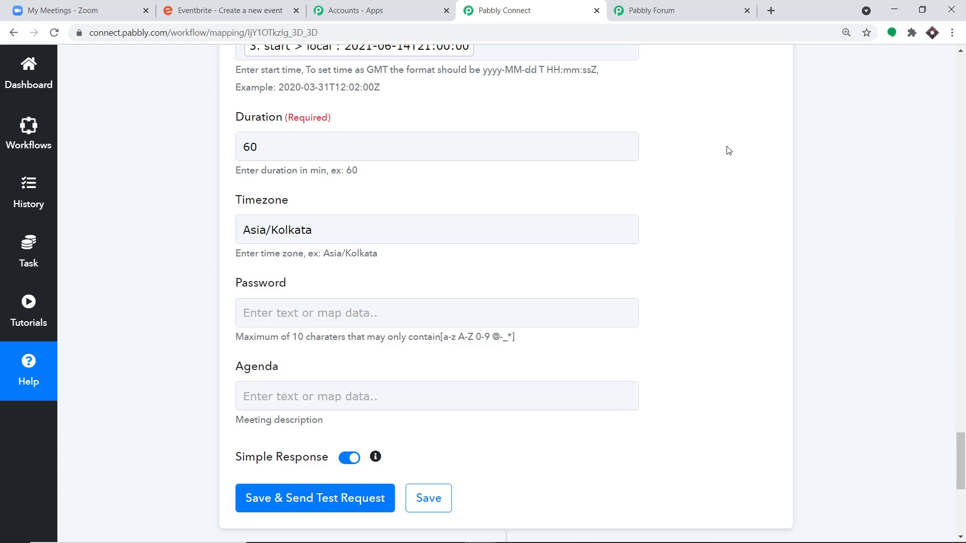
# - Examine the Eventbrite data available for mapping into the Timezone field, including the start timezone from Get Event
pyautogui.click(363, 235)
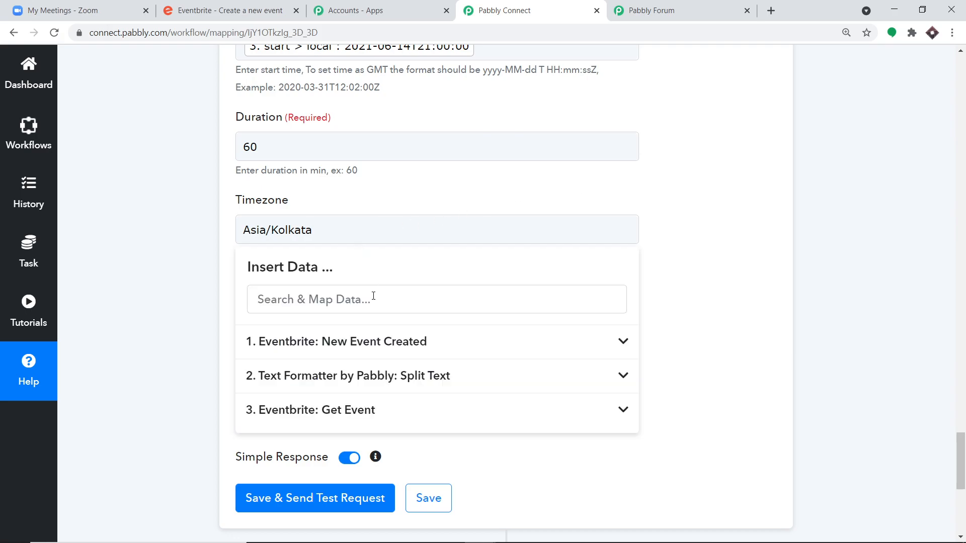
pyautogui.click(384, 338)
pyautogui.scroll(-3, 443, 403)
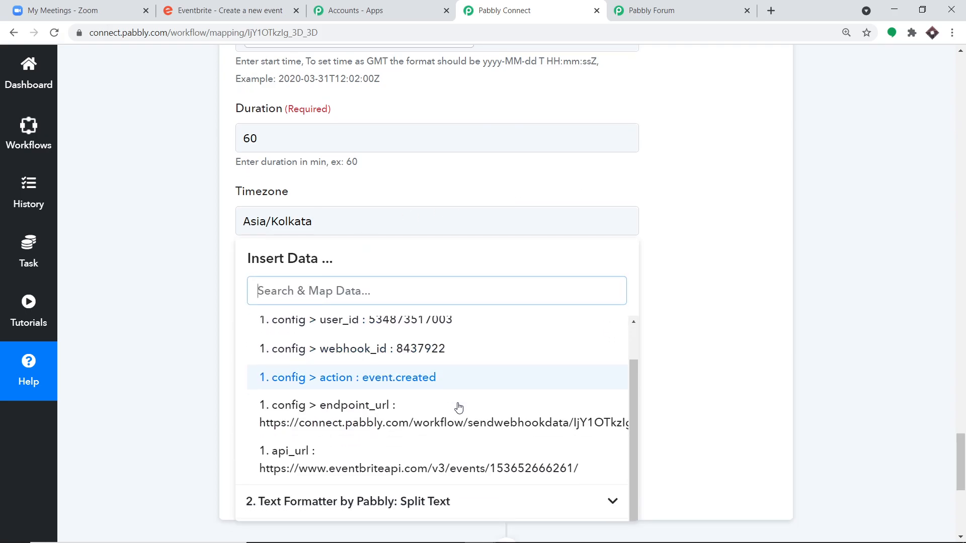
pyautogui.click(723, 230)
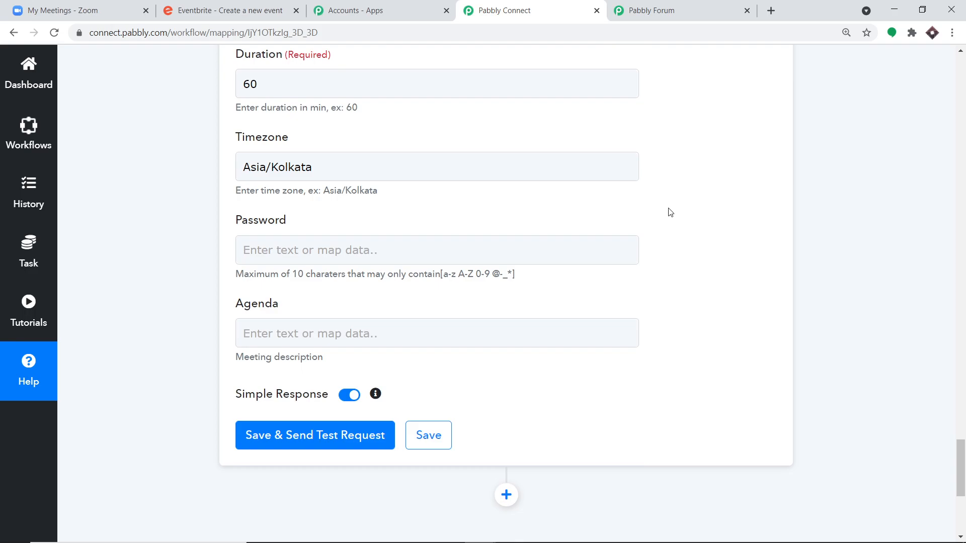
pyautogui.click(374, 171)
pyautogui.scroll(-2, 385, 372)
pyautogui.click(388, 466)
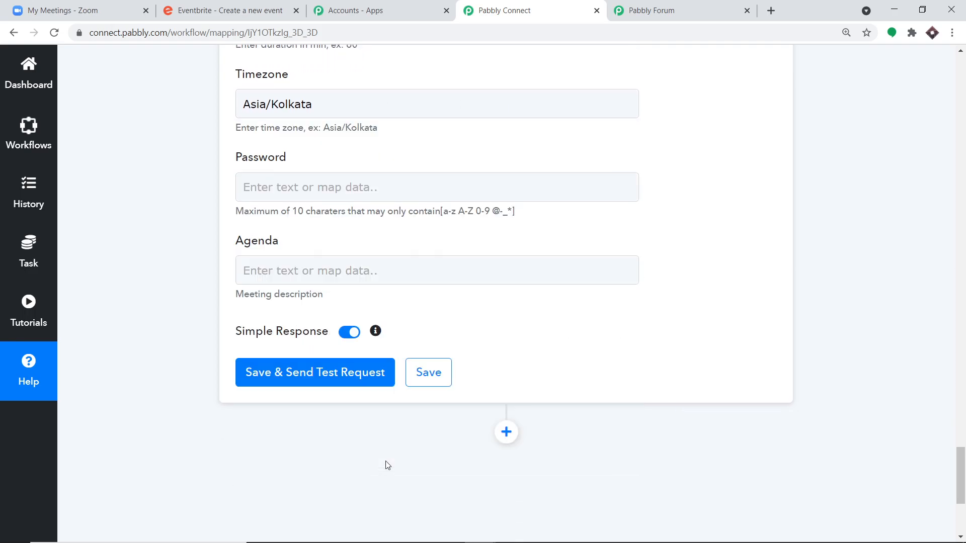
pyautogui.scroll(-2, 658, 201)
pyautogui.scroll(2, 654, 197)
pyautogui.click(337, 106)
pyautogui.click(362, 462)
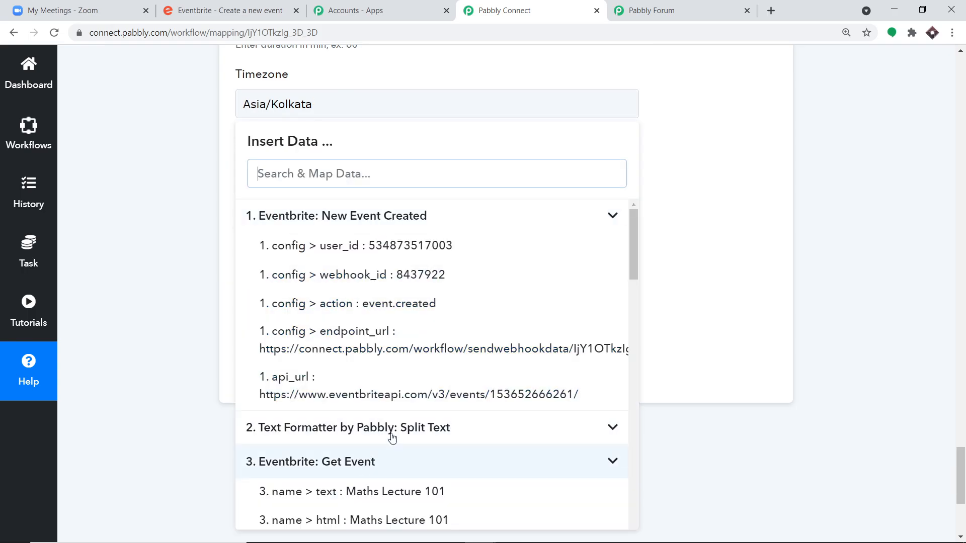
pyautogui.scroll(-4, 476, 434)
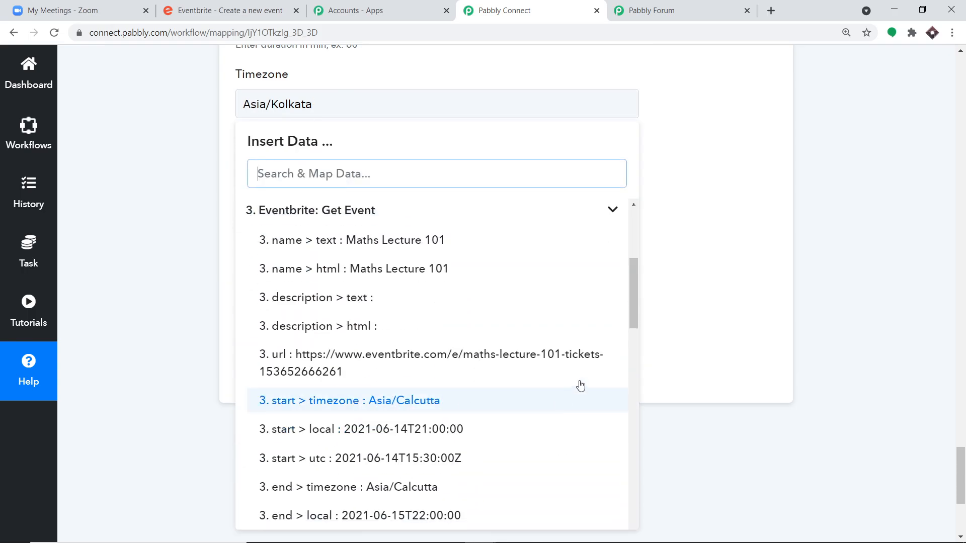
pyautogui.click(725, 120)
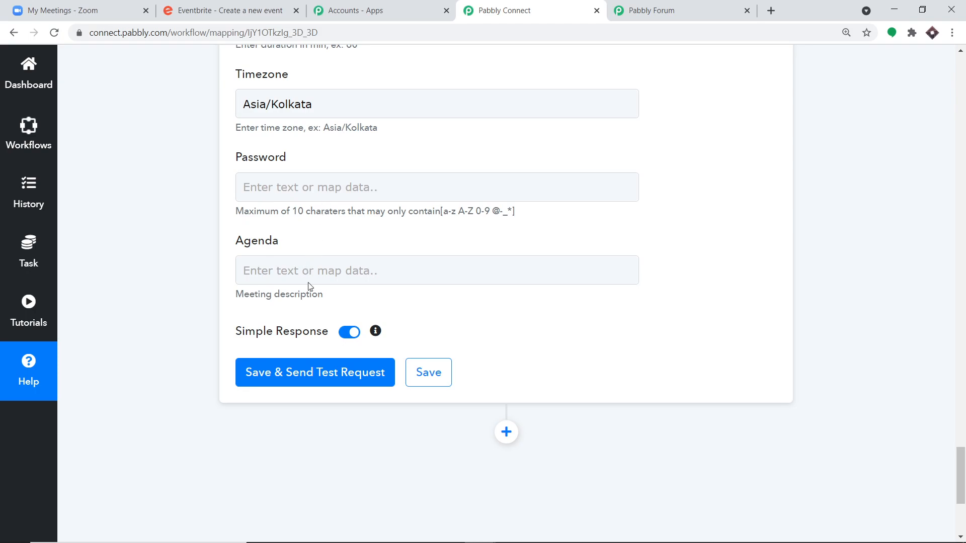
# - Save the Create a Meeting step with a test request, then check Zoom's refreshed upcoming meetings for the new meeting
pyautogui.click(307, 373)
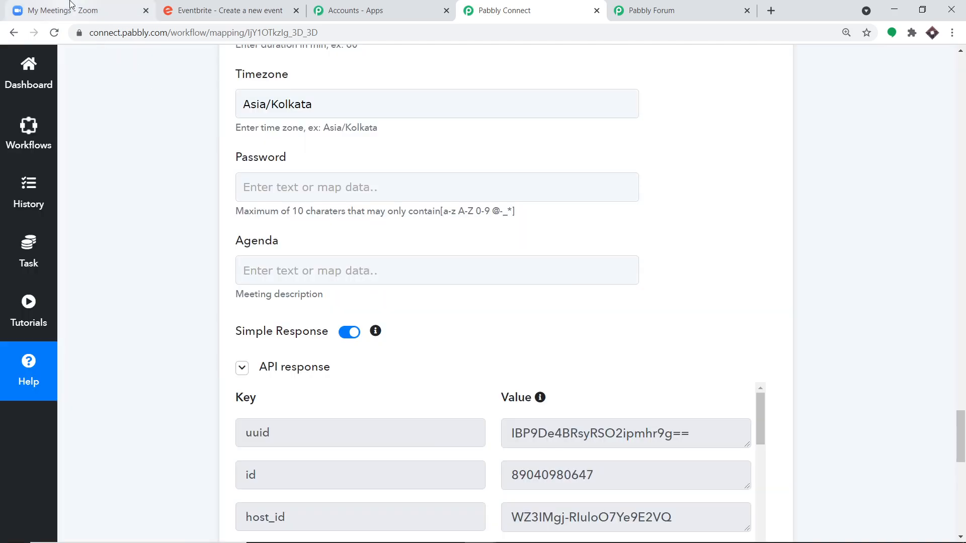
pyautogui.click(70, 5)
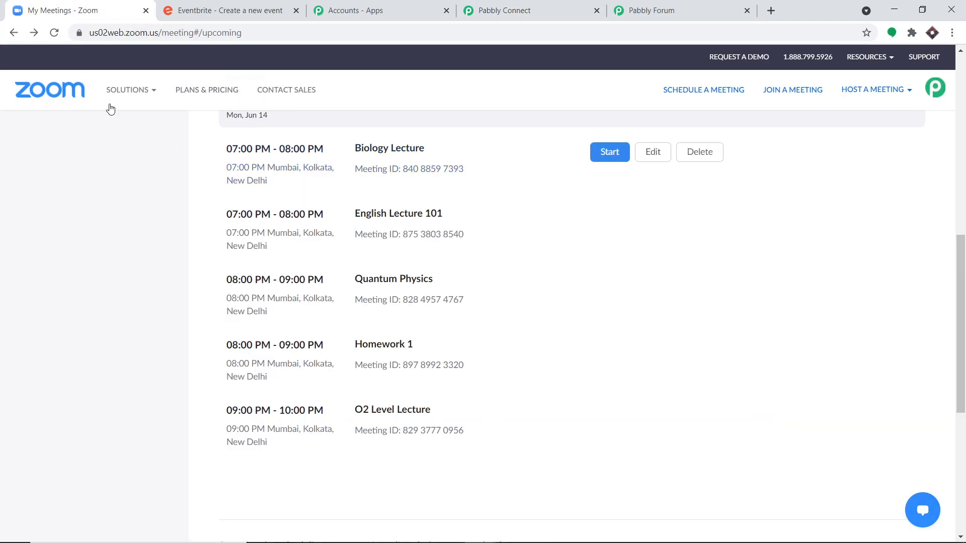
pyautogui.click(53, 32)
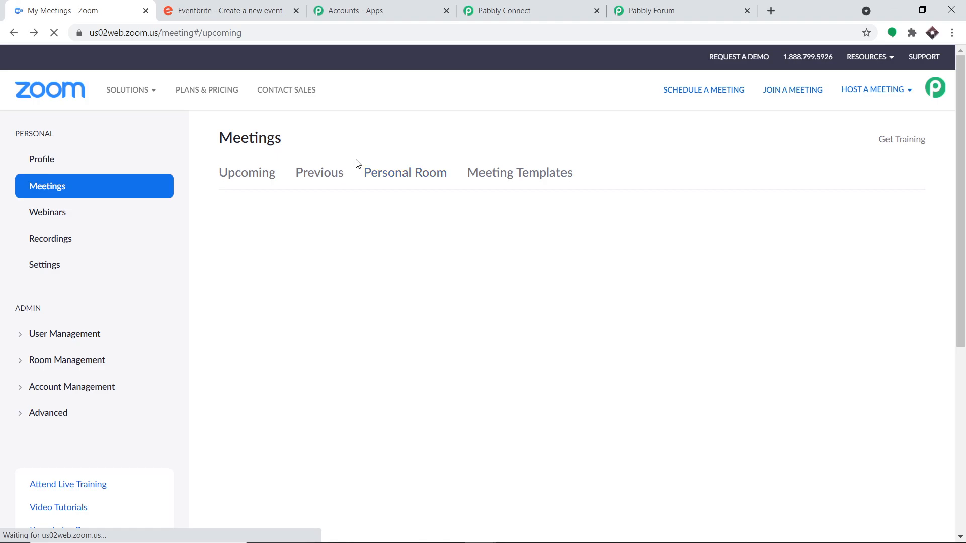
pyautogui.scroll(-4, 352, 202)
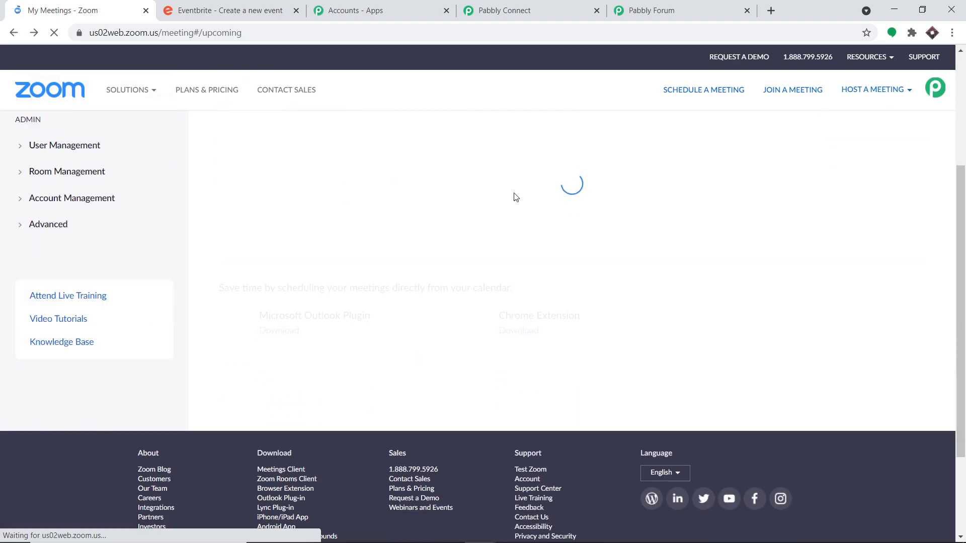
pyautogui.scroll(-4, 523, 211)
pyautogui.scroll(-5, 534, 243)
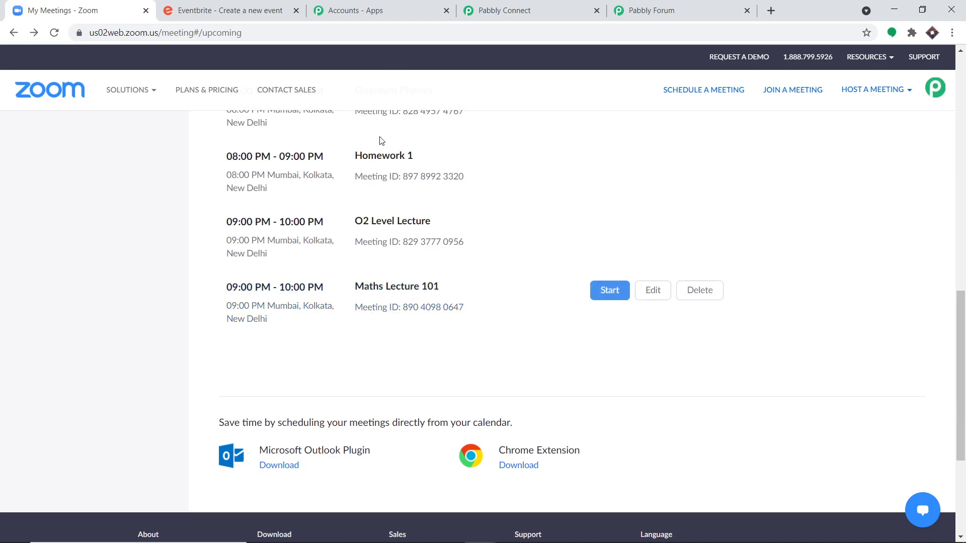
# - Return to Pabbly Connect and collapse the New Event Created, Split Text, Get Event and Create a Meeting steps of the workflow
pyautogui.click(508, 10)
pyautogui.scroll(5, 964, 291)
pyautogui.scroll(5, 965, 291)
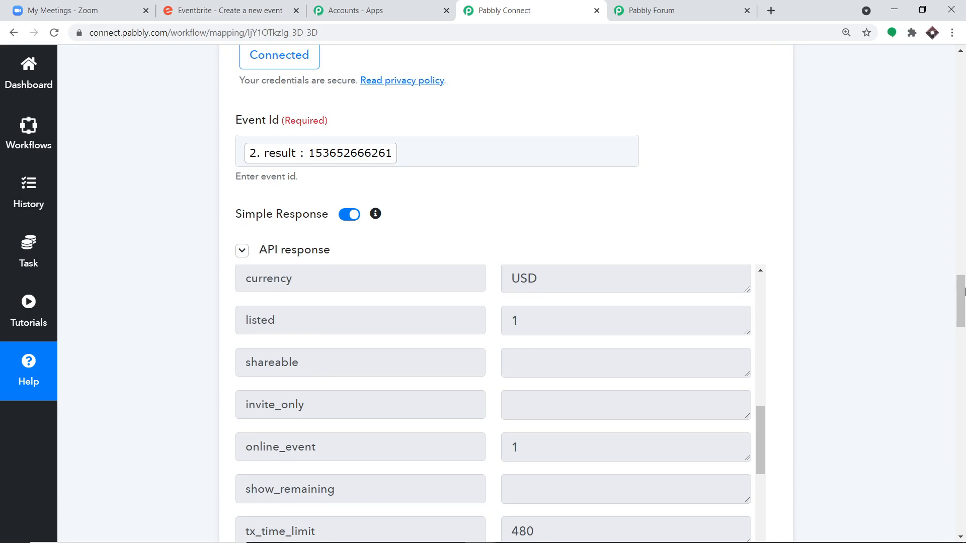
pyautogui.moveTo(965, 301); pyautogui.dragTo(965, 82)
pyautogui.scroll(2, 965, 82)
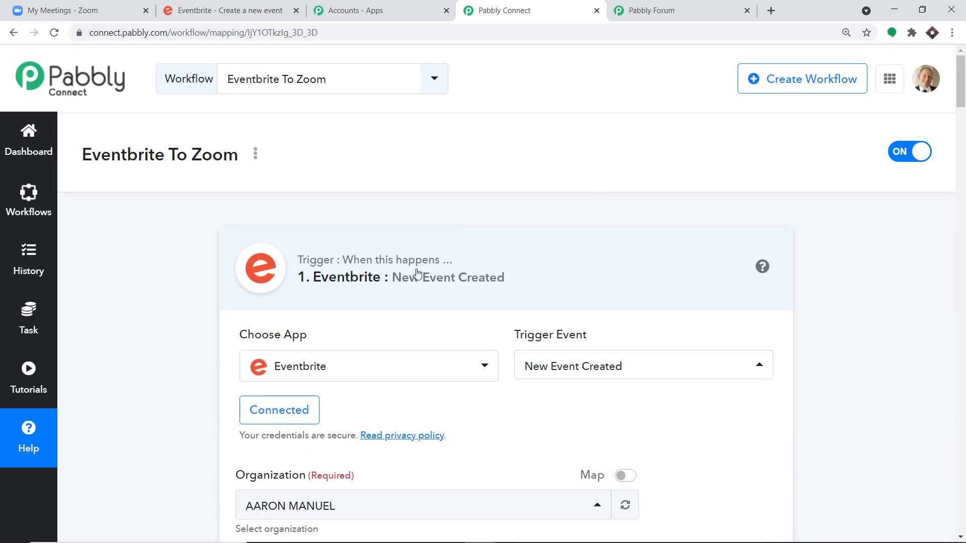
pyautogui.click(417, 273)
pyautogui.scroll(-3, 417, 273)
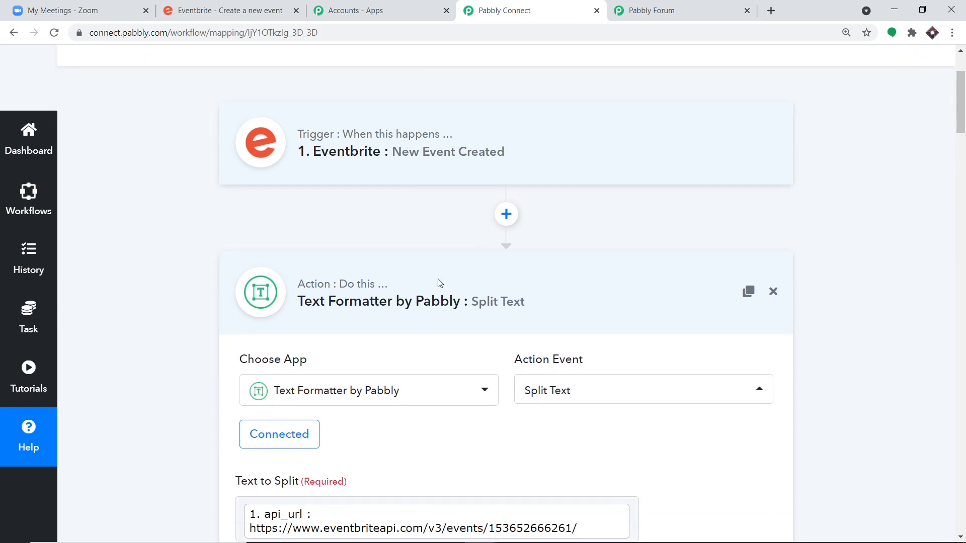
pyautogui.click(491, 157)
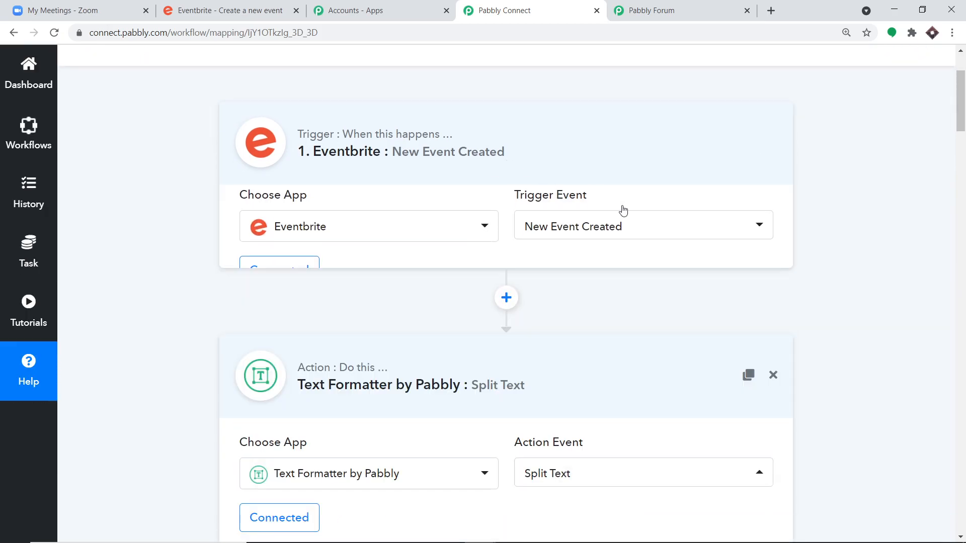
pyautogui.scroll(-1, 683, 255)
pyautogui.click(532, 245)
pyautogui.scroll(-3, 579, 264)
pyautogui.click(510, 265)
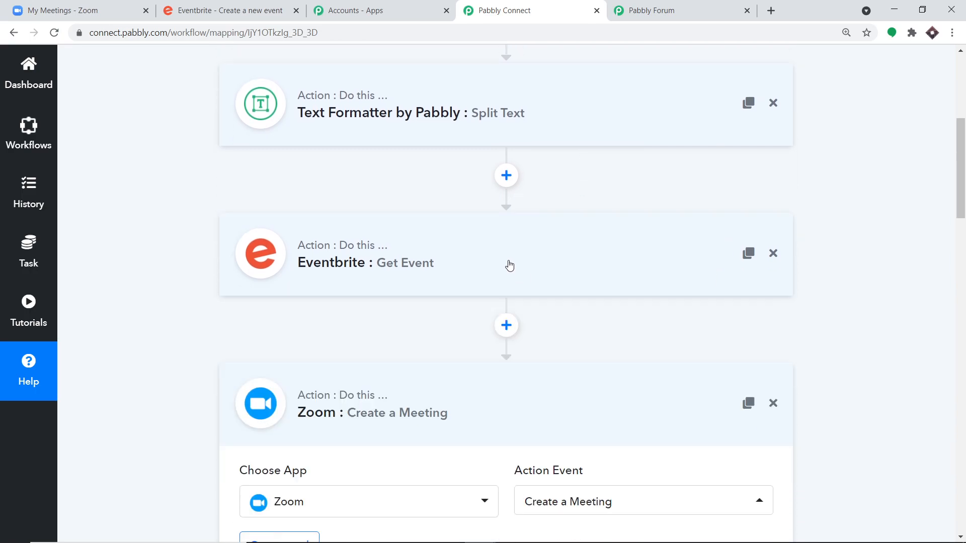
pyautogui.scroll(-2, 489, 306)
pyautogui.click(490, 329)
pyautogui.moveTo(957, 272); pyautogui.dragTo(956, 159)
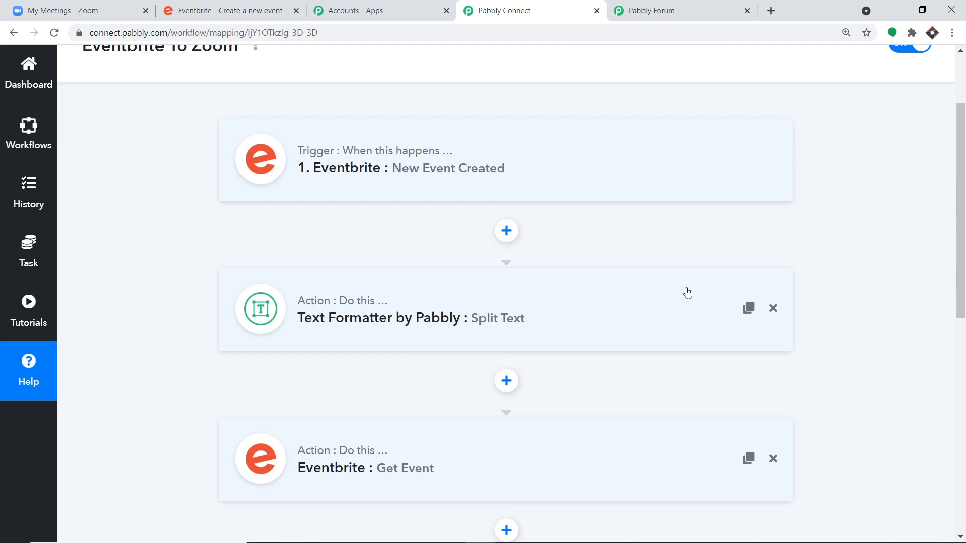
# - Review the order of the workflow's steps from the Eventbrite trigger to the Zoom action
pyautogui.scroll(-2, 688, 293)
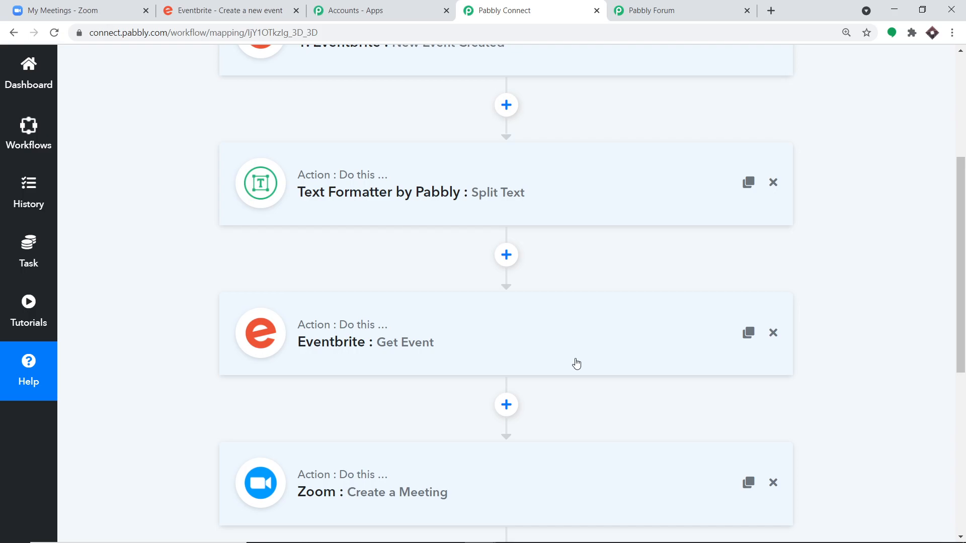
pyautogui.scroll(-3, 577, 363)
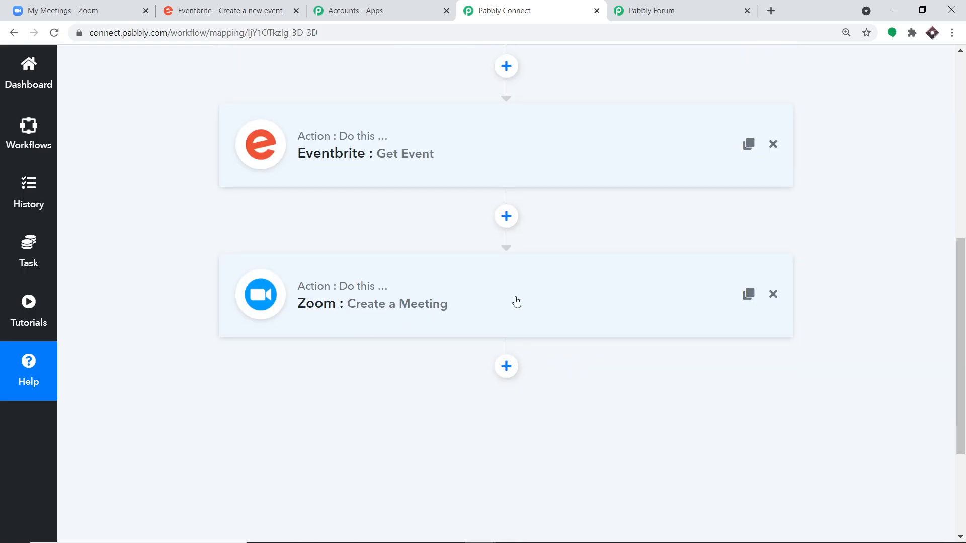
pyautogui.scroll(4, 521, 300)
pyautogui.scroll(1, 388, 220)
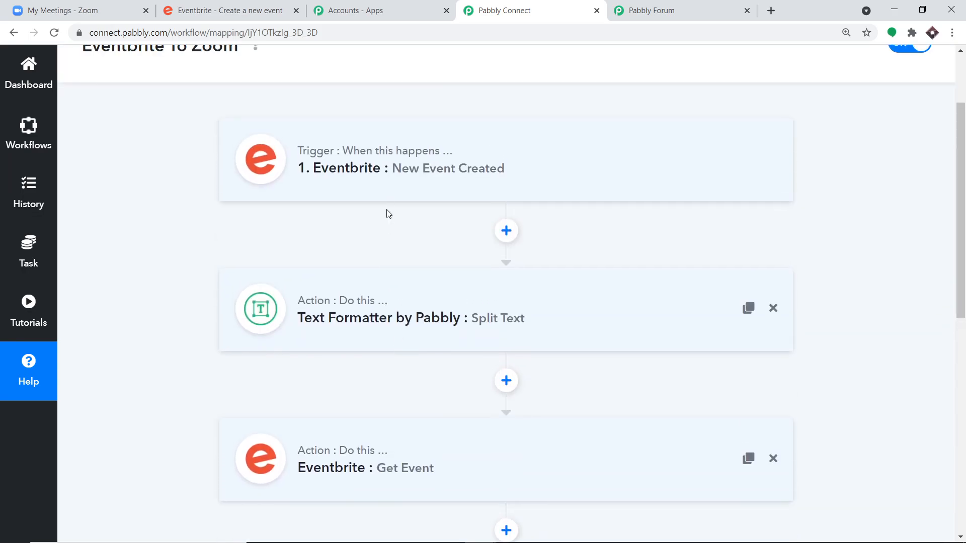
pyautogui.scroll(-5, 334, 168)
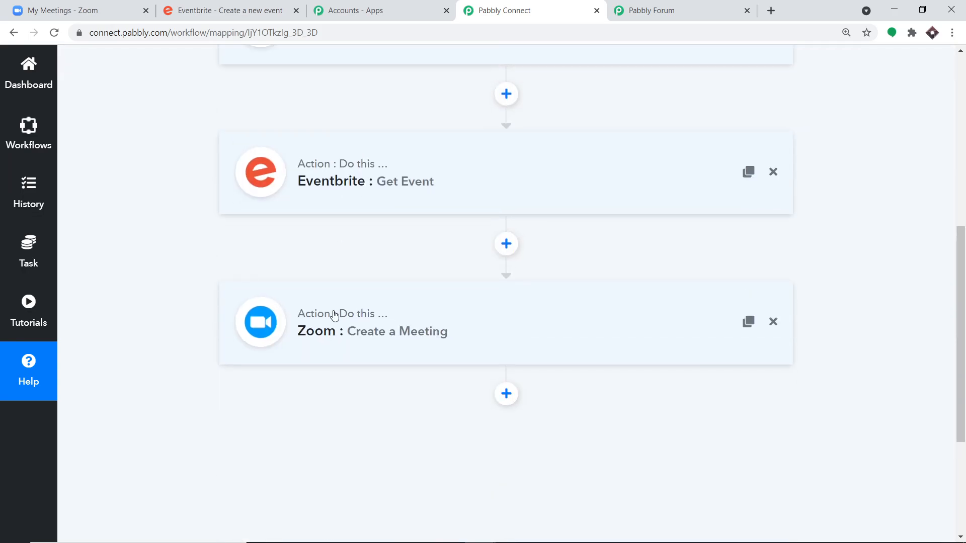